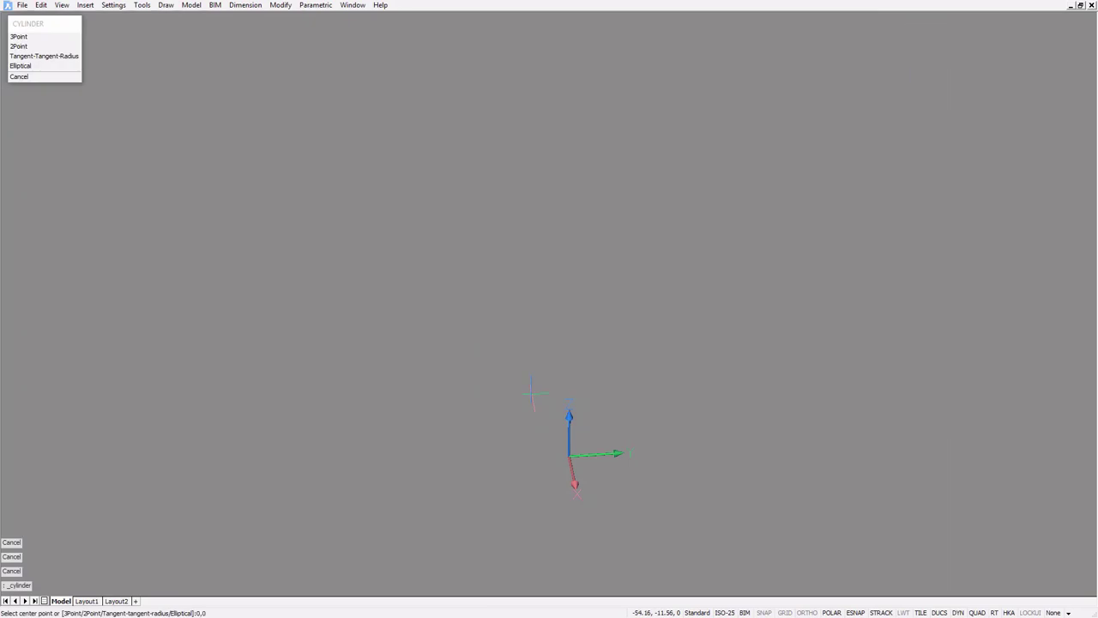
Step: Create a cylinder centred at the origin (0,0) with radius 35 and height 160
{"action": "key", "text": "Return"}
{"action": "type", "text": "35"}
{"action": "key", "text": "Return"}
{"action": "type", "text": "150"}
{"action": "key", "text": "Return"}
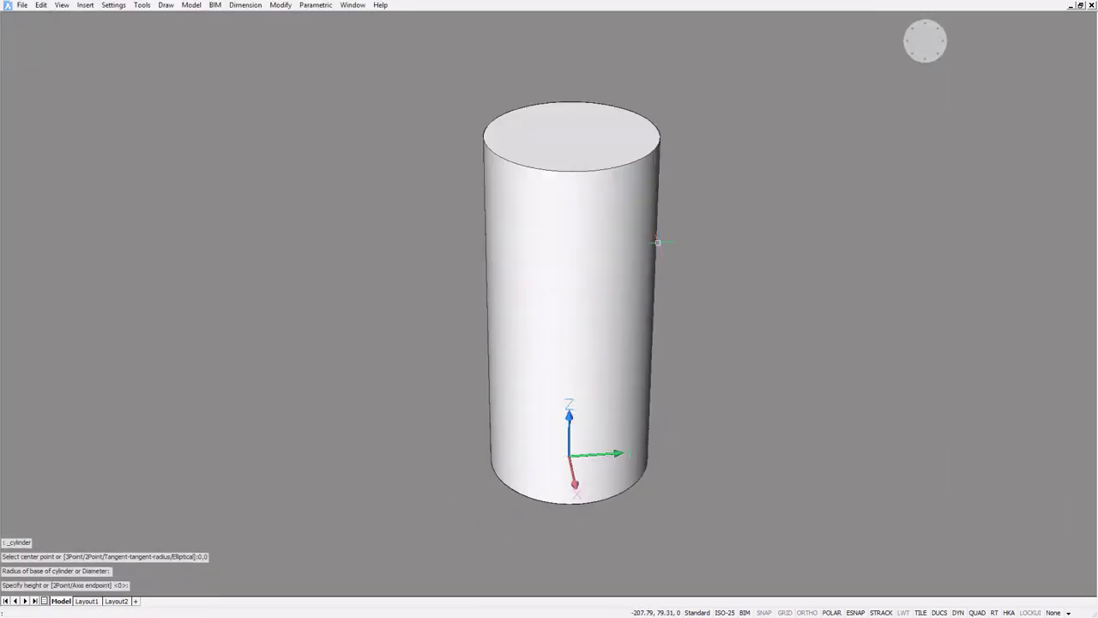
Step: Assign the cylinder to the Mass layer
{"action": "mouse_move", "coordinate": [601, 273]}
{"action": "left_click", "coordinate": [676, 264]}
{"action": "left_click", "coordinate": [675, 291]}
Step: Offset the cylinder's top edge inward by 6 and draw two crossing lines with a centred four-sided polygon on the top face
{"action": "left_click", "coordinate": [669, 129]}
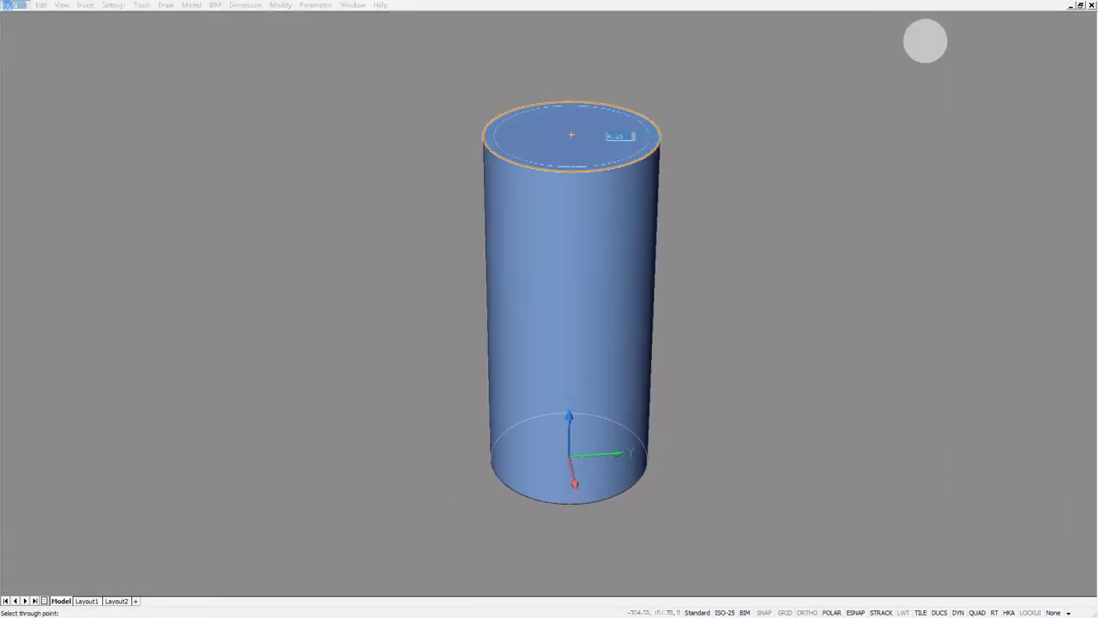
{"action": "type", "text": "6"}
{"action": "key", "text": "Return"}
{"action": "right_click", "coordinate": [708, 182]}
{"action": "left_click", "coordinate": [739, 183]}
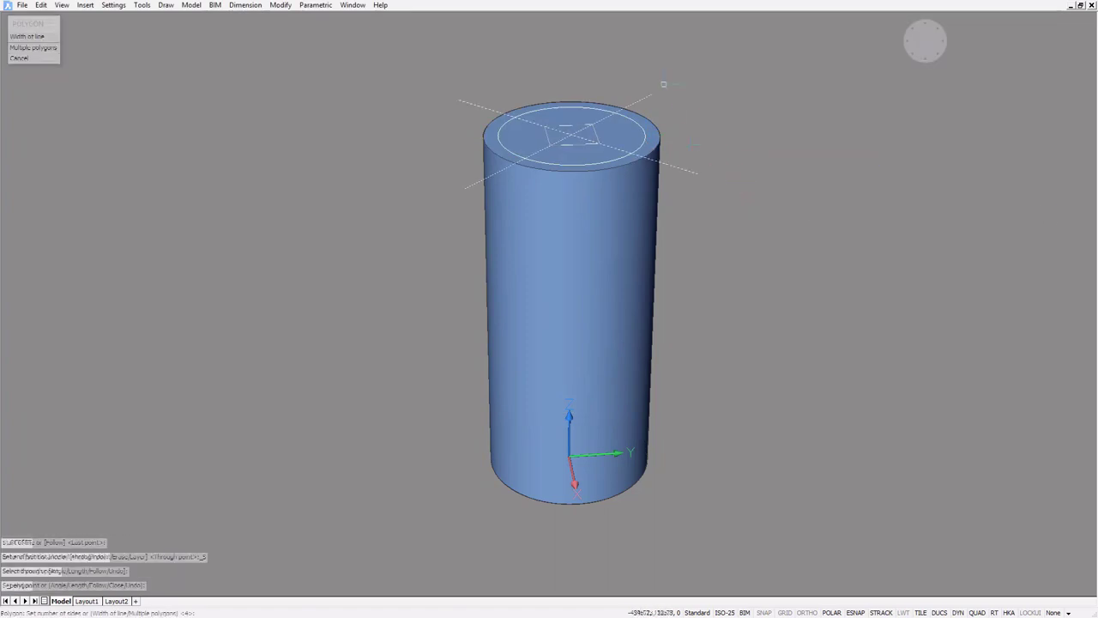
Step: Push the outer ring segment between the crossing lines down through the full height, then erase the offset circle
{"action": "mouse_move", "coordinate": [656, 132]}
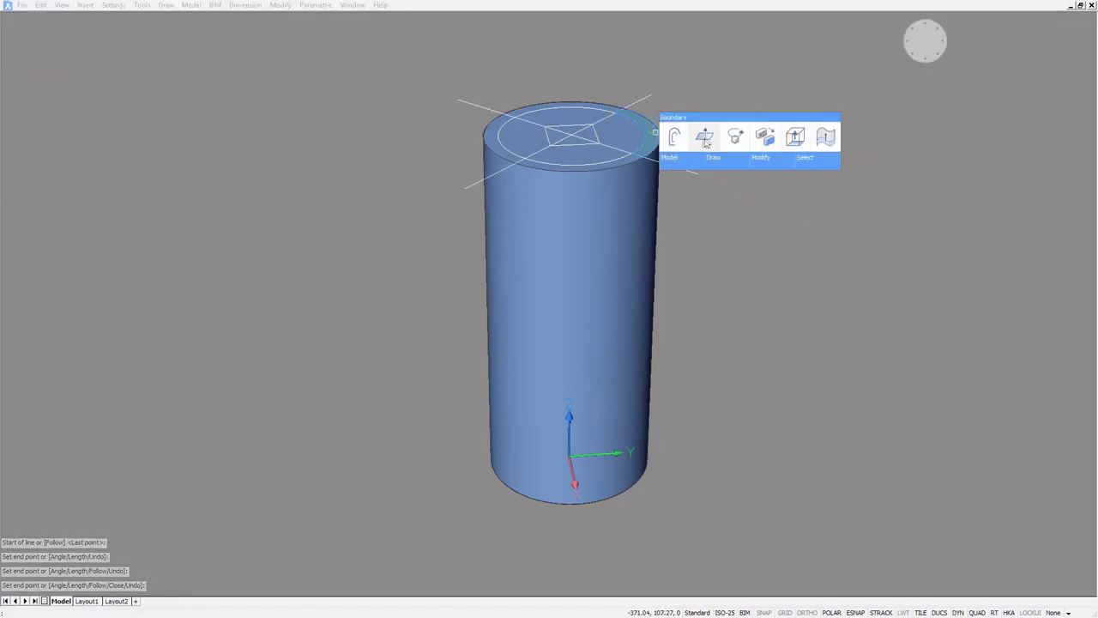
{"action": "left_click", "coordinate": [705, 142]}
{"action": "left_click", "coordinate": [651, 520]}
{"action": "left_click", "coordinate": [644, 142]}
{"action": "key", "text": "Delete"}
Step: Cut the front and back sectors away through the full height and lower the two side wings to different heights below the core
{"action": "mouse_move", "coordinate": [589, 115]}
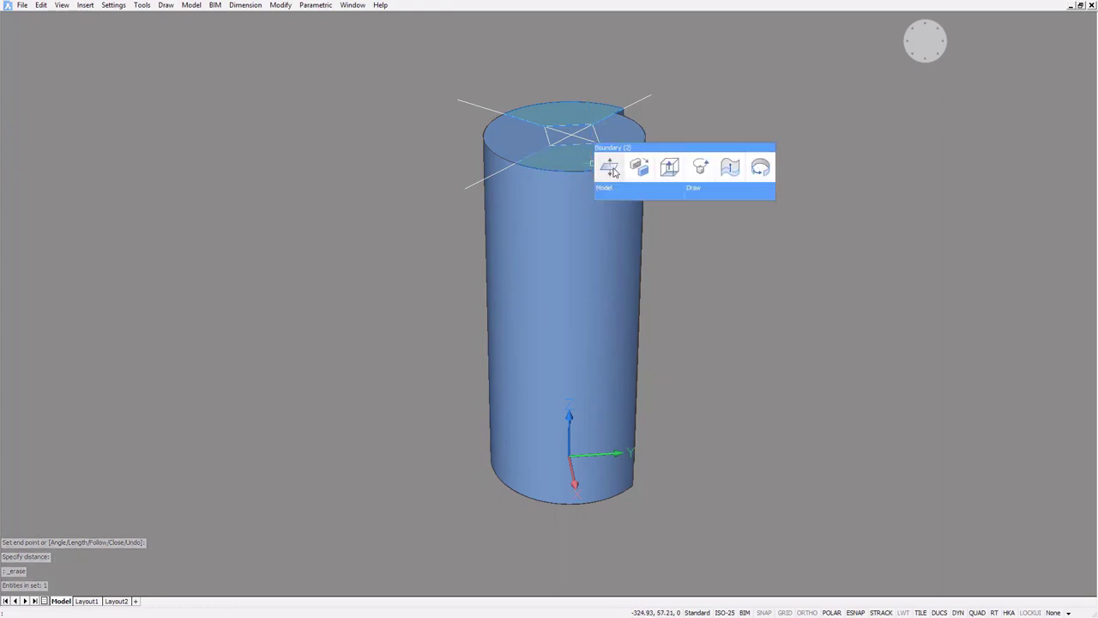
{"action": "left_click", "coordinate": [610, 168]}
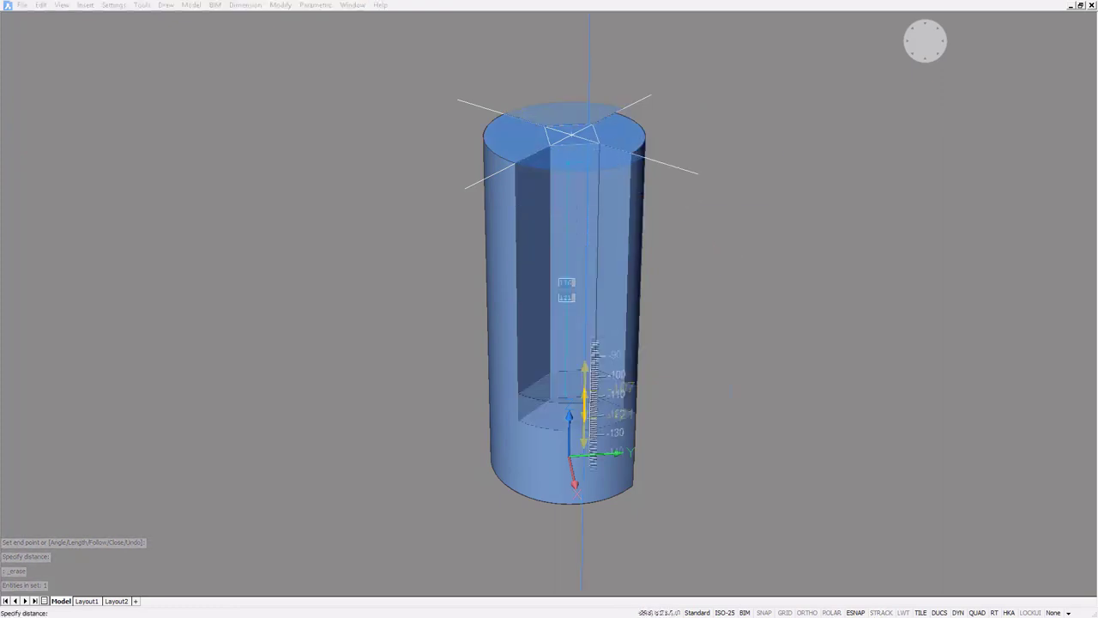
{"action": "left_click", "coordinate": [713, 160]}
{"action": "left_click", "coordinate": [533, 139]}
{"action": "left_click", "coordinate": [447, 166]}
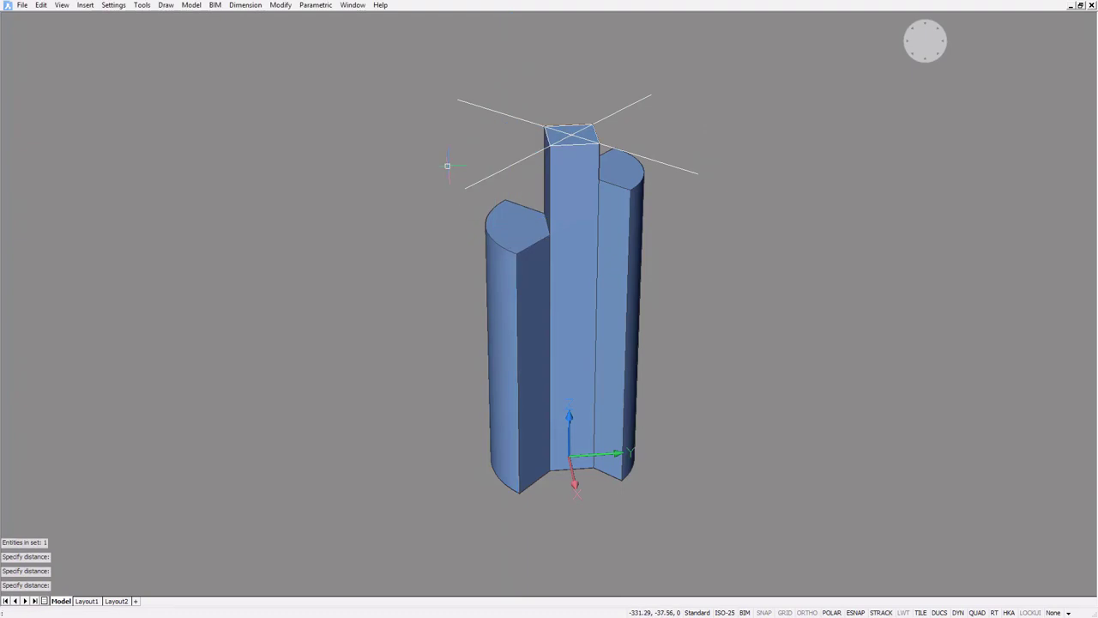
Step: Erase the crossing guide lines and the polygon from the top of the tower
{"action": "left_click_drag", "start_coordinate": [408, 77], "coordinate": [714, 225]}
{"action": "key", "text": "Delete"}
Step: Twist the whole tower solid about its vertical axis between its base and the top of the core
{"action": "mouse_move", "coordinate": [690, 285]}
{"action": "middle_mouse_down", "text": "shift"}
{"action": "mouse_move", "coordinate": [729, 253]}
{"action": "mouse_move", "coordinate": [726, 228]}
{"action": "middle_mouse_up", "text": "shift"}
{"action": "left_click", "coordinate": [626, 335]}
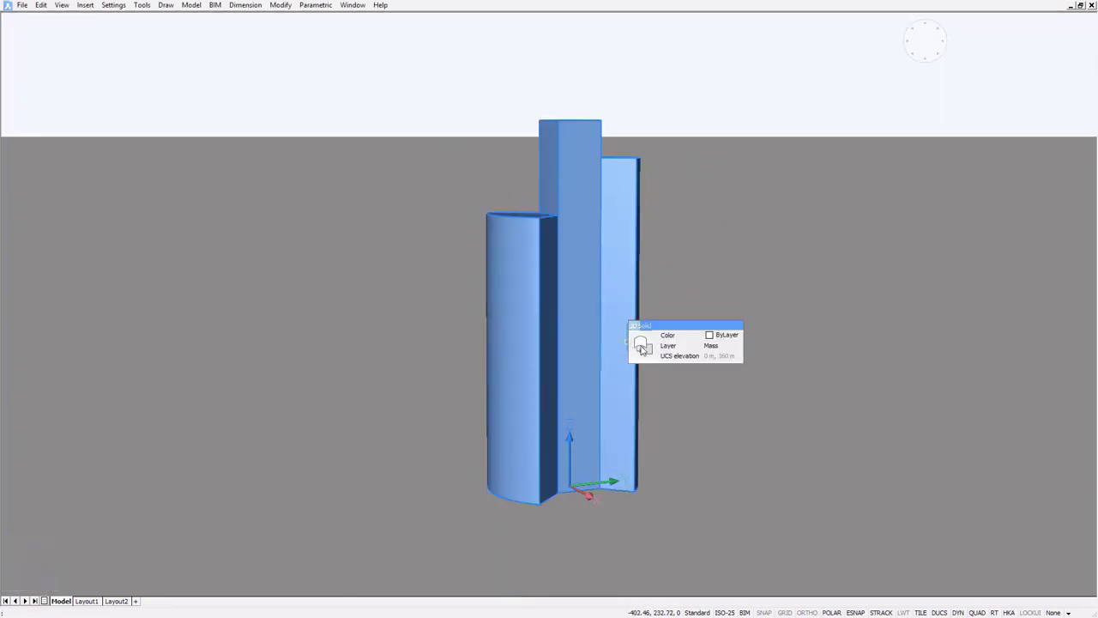
{"action": "left_click", "coordinate": [733, 347]}
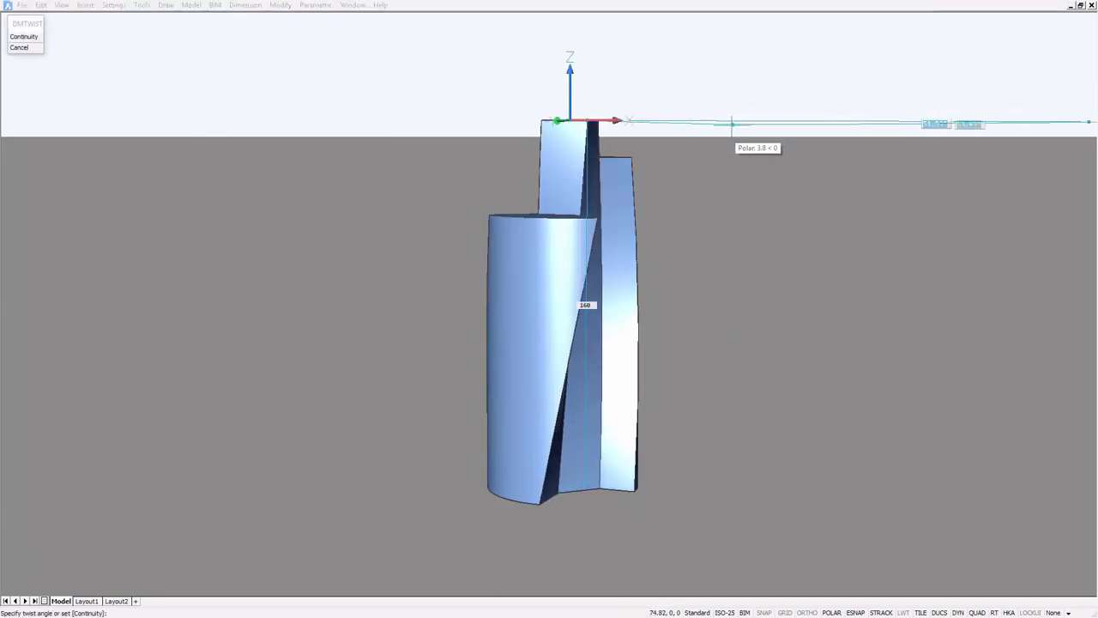
{"action": "middle_click_drag", "start_coordinate": [723, 128], "coordinate": [740, 160], "text": "shift"}
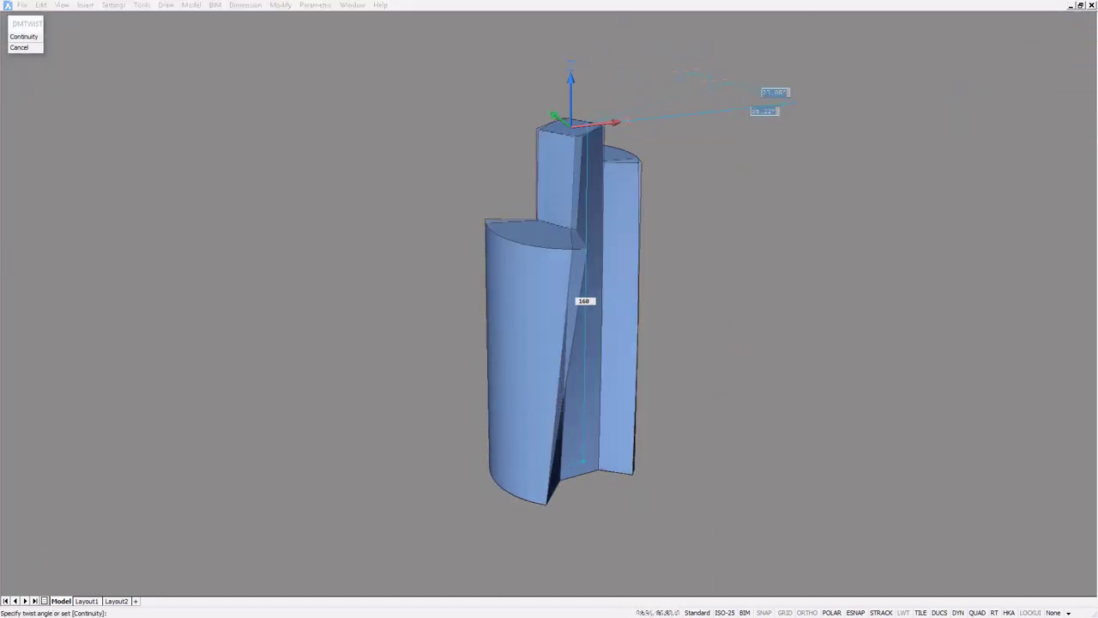
{"action": "left_click", "coordinate": [657, 70]}
Step: Multislice the twisted tower into floors from its base face at a distance of 4, repeated over the full height
{"action": "middle_click_drag", "start_coordinate": [751, 391], "coordinate": [976, 348], "text": "shift"}
{"action": "mouse_move", "coordinate": [639, 359]}
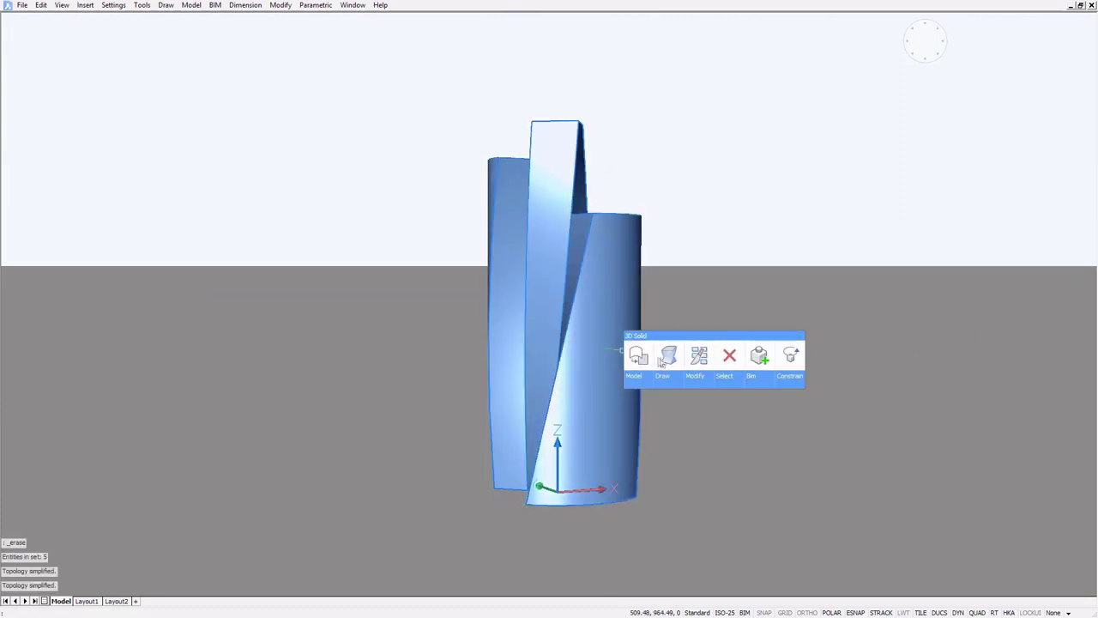
{"action": "left_click", "coordinate": [698, 355]}
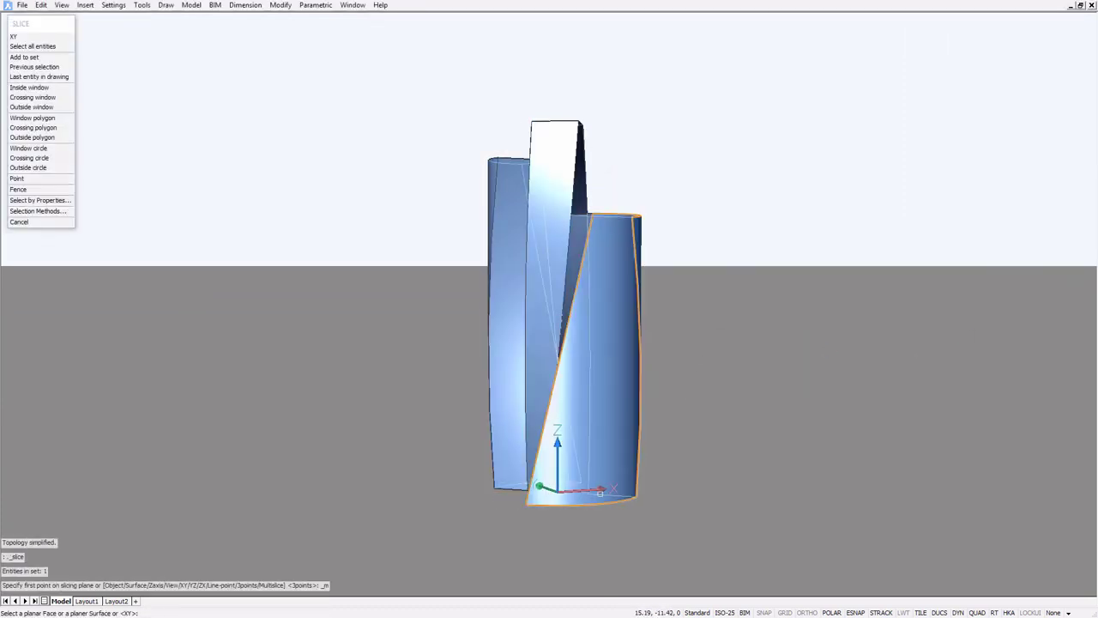
{"action": "key", "text": "Tab"}
{"action": "key", "text": "Tab"}
{"action": "left_click", "coordinate": [582, 496]}
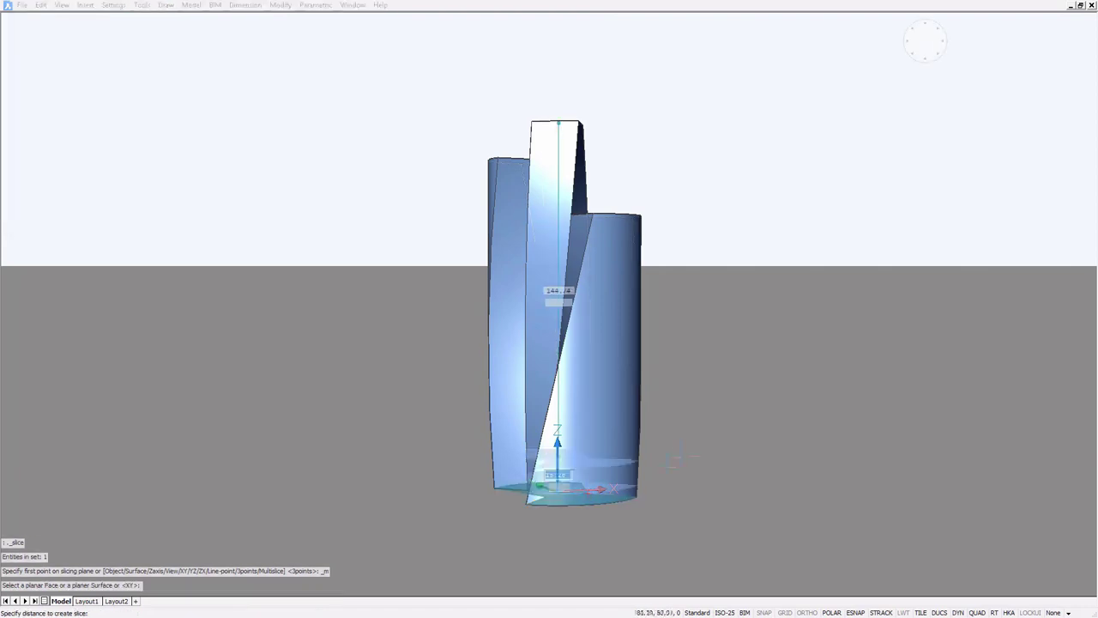
{"action": "type", "text": "4"}
{"action": "key", "text": "Return"}
{"action": "type", "text": "r Repeat [Repeat"}
{"action": "key", "text": "Return"}
{"action": "key", "text": "Return"}
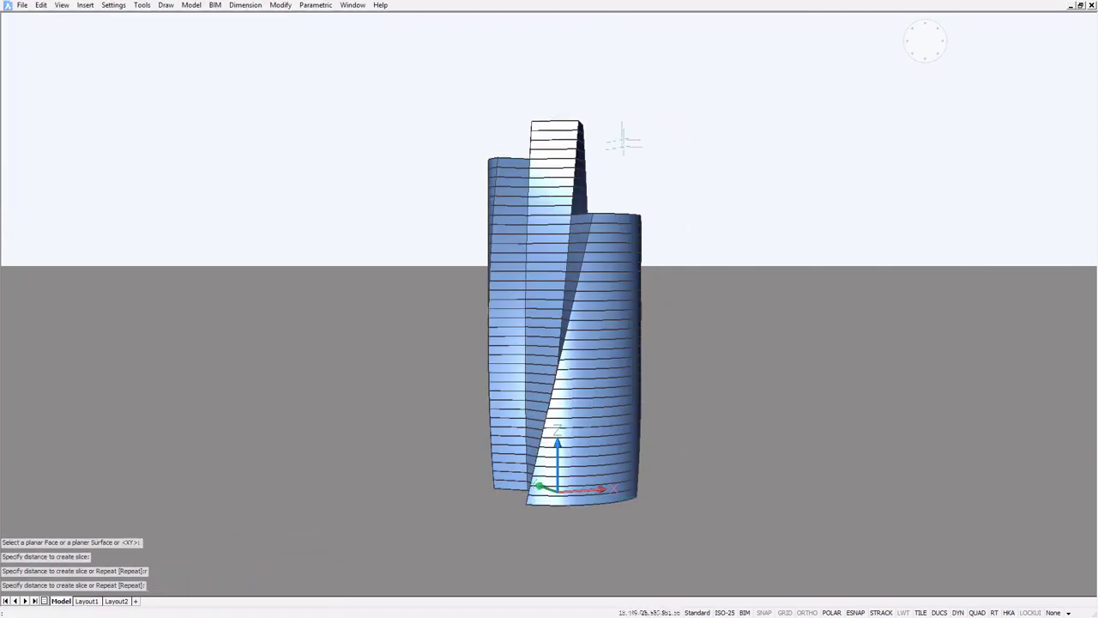
Step: Convert the identical floor solids into block references by running BLOCKIFY on the entire drawing
{"action": "left_click", "coordinate": [46, 134]}
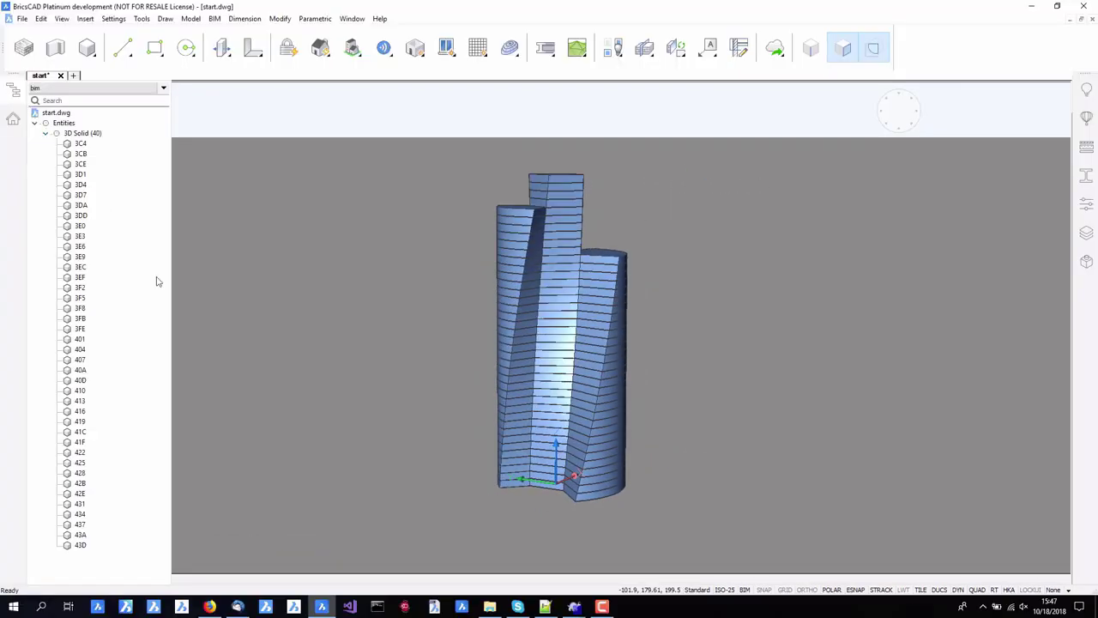
{"action": "type", "text": "BLOCKIFY"}
{"action": "key", "text": "Return"}
{"action": "key", "text": "Return"}
Step: Expand the block references in the structure tree and highlight the instances of the first two block groups
{"action": "left_click", "coordinate": [46, 134]}
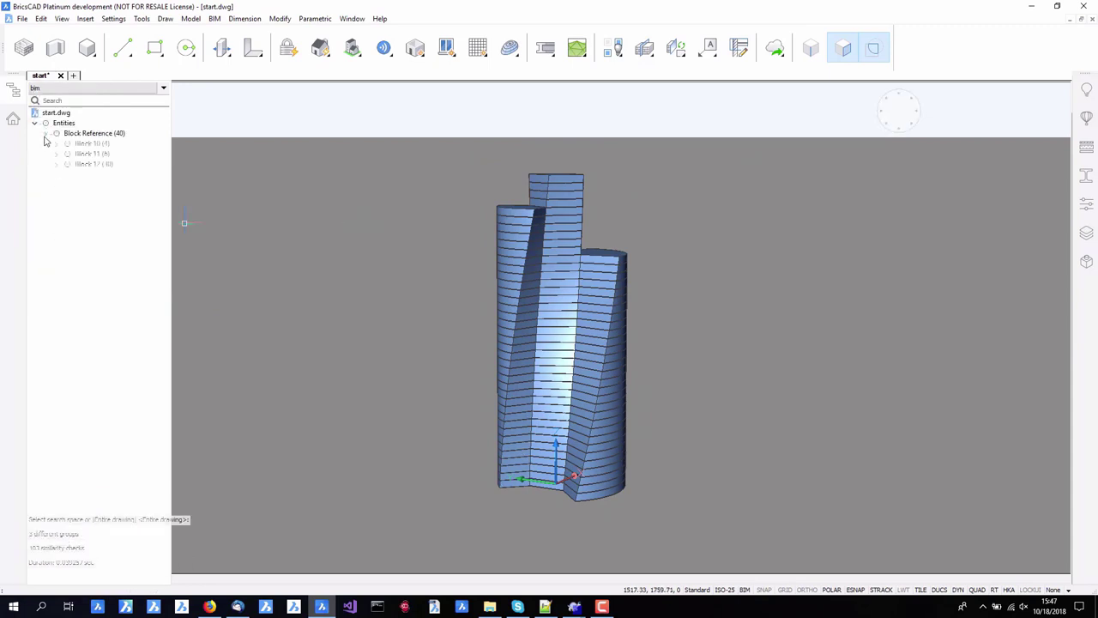
{"action": "left_click", "coordinate": [57, 144]}
{"action": "left_click", "coordinate": [90, 144]}
{"action": "left_click", "coordinate": [56, 196]}
{"action": "left_click", "coordinate": [95, 194]}
Step: Select all Block 9 references and assign them to a different layer
{"action": "left_click", "coordinate": [56, 267]}
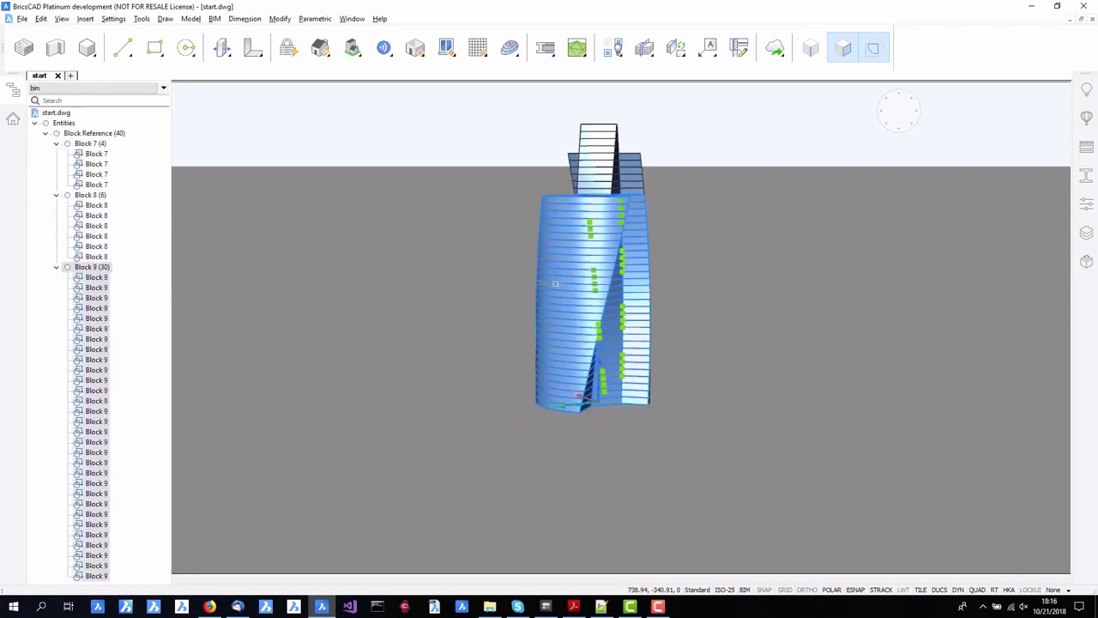
{"action": "mouse_move", "coordinate": [560, 285]}
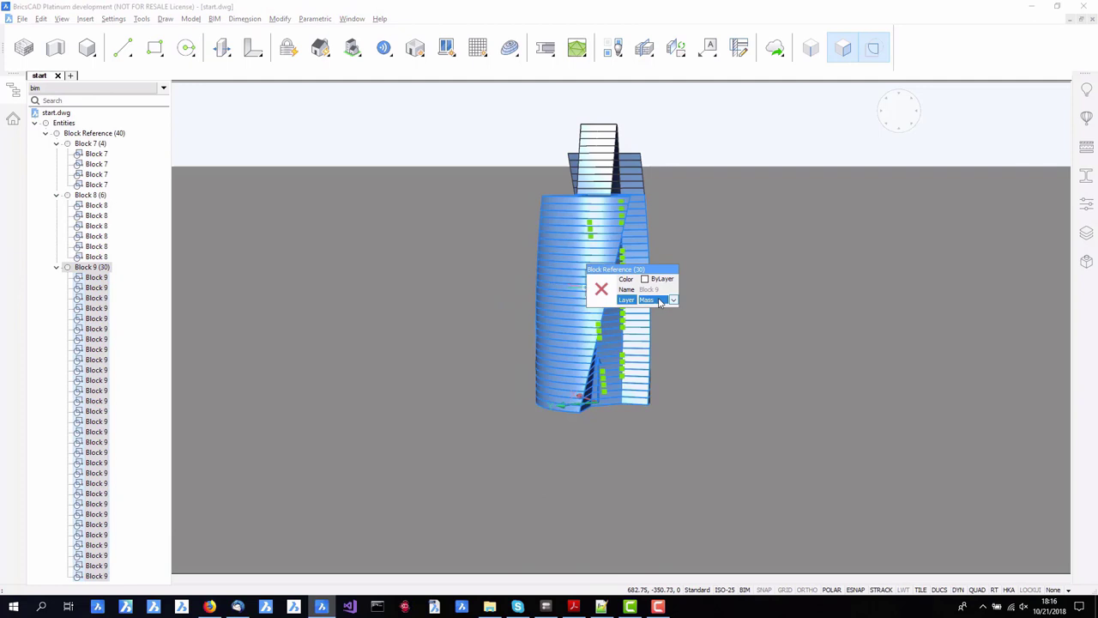
{"action": "left_click", "coordinate": [653, 299]}
{"action": "left_click", "coordinate": [652, 335]}
{"action": "key", "text": "Escape"}
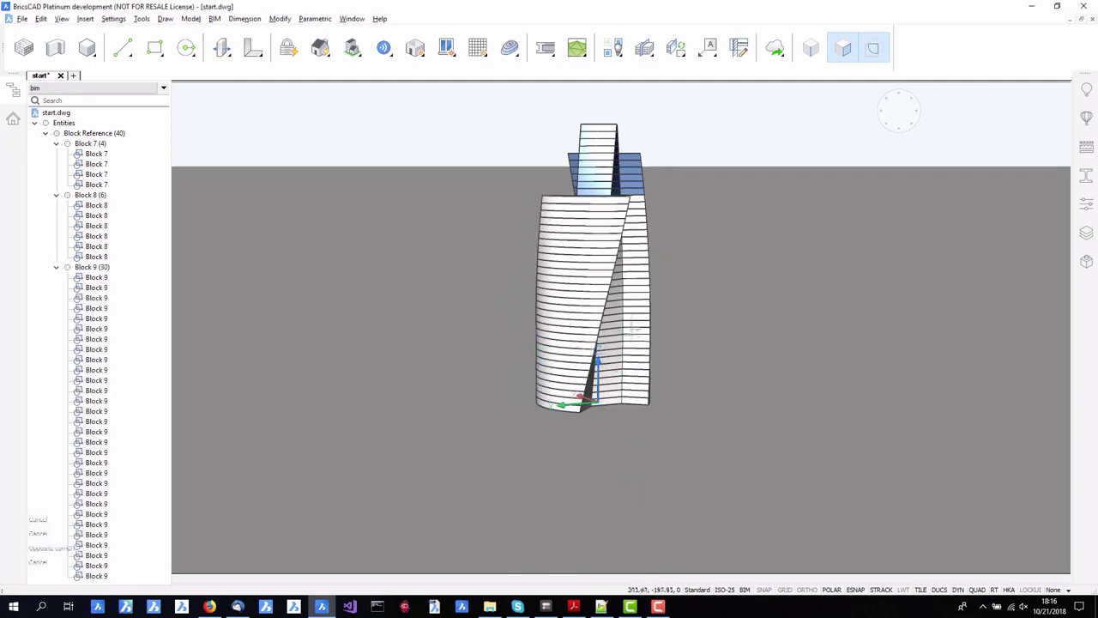
Step: Open one Block 9 floor for in-place reference editing with nested entities selected automatically
{"action": "mouse_move", "coordinate": [614, 316]}
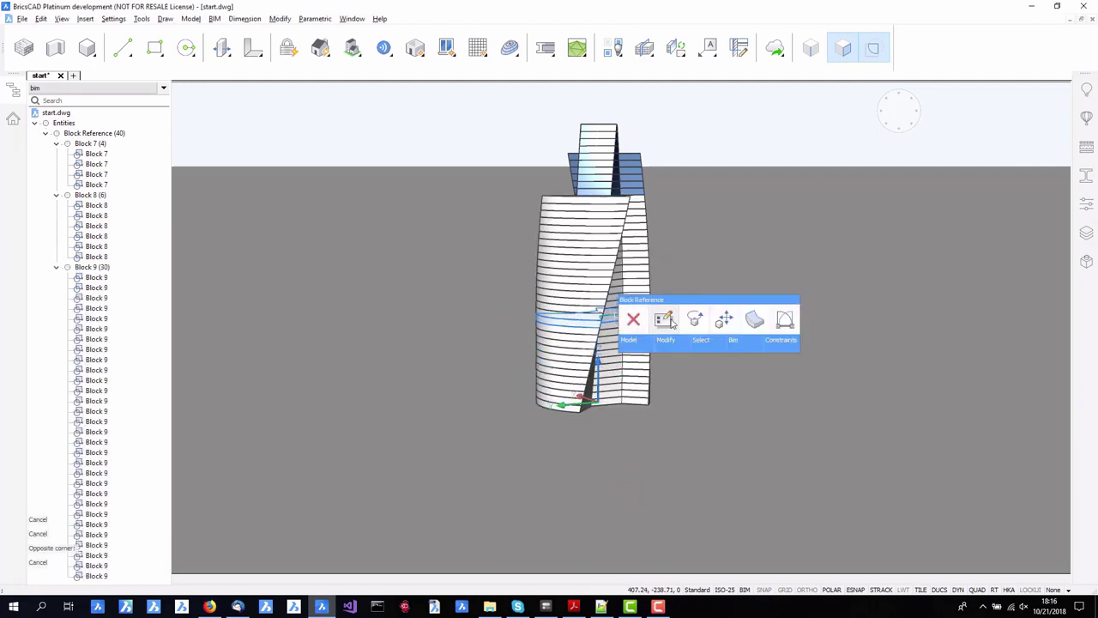
{"action": "left_click", "coordinate": [662, 321]}
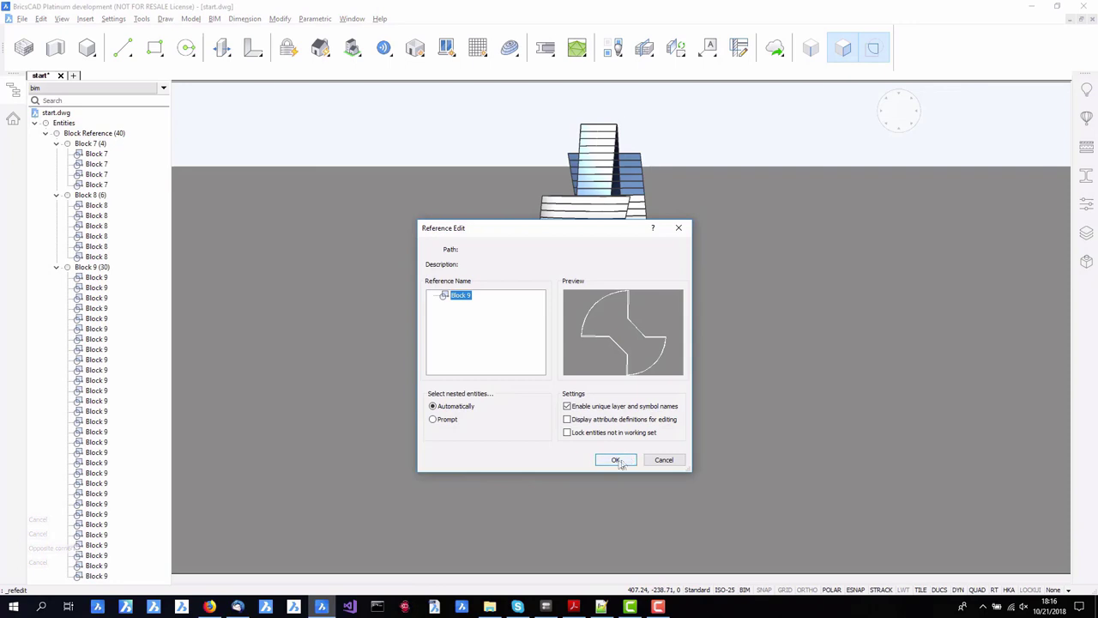
{"action": "left_click", "coordinate": [618, 461]}
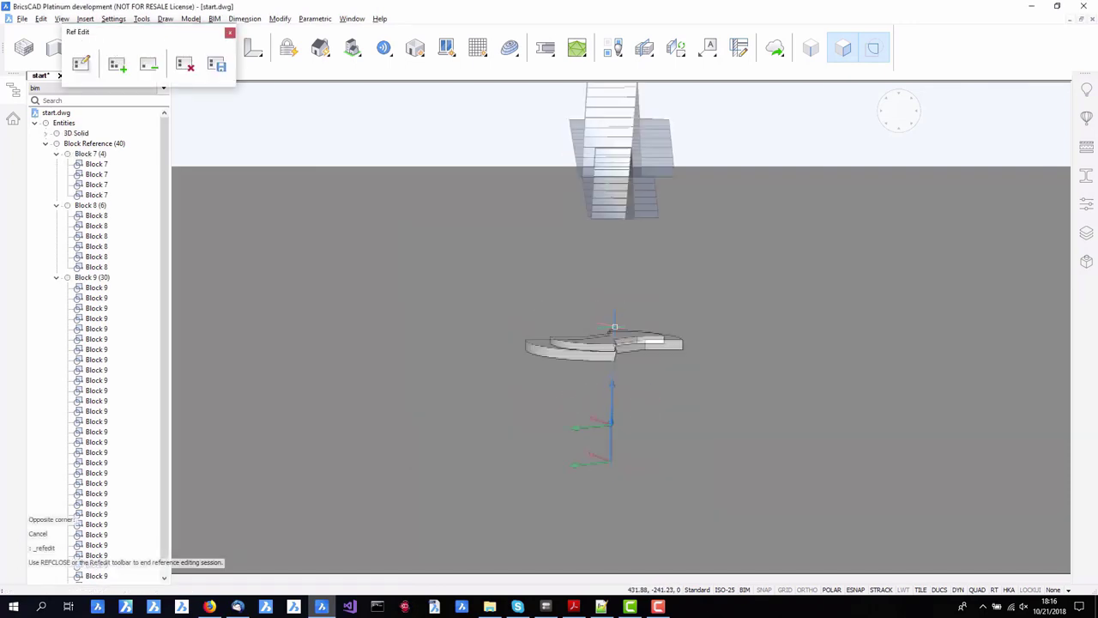
Step: Shell the floor solid with its top face removed and an offset distance of 0.25
{"action": "scroll", "coordinate": [614, 326], "scroll_direction": "up", "scroll_amount": 5}
{"action": "mouse_move", "coordinate": [623, 354]}
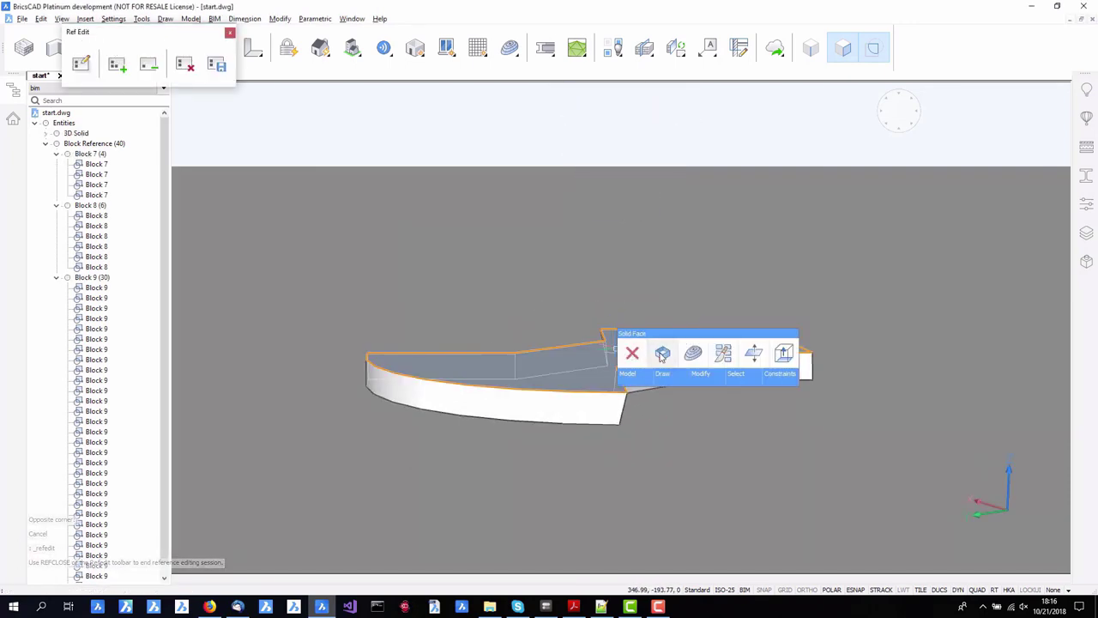
{"action": "left_click", "coordinate": [662, 353]}
{"action": "key", "text": "Return"}
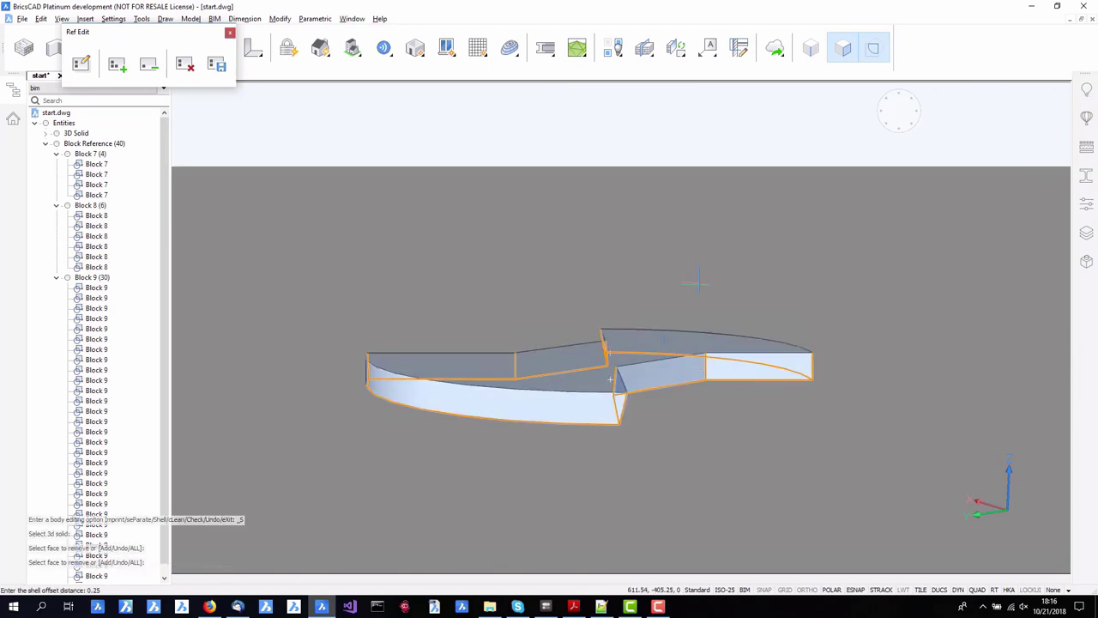
{"action": "type", "text": "0.25"}
{"action": "key", "text": "Return"}
Step: Slice the shelled floor along its inner floor face into a slab and walls, keeping both sides
{"action": "middle_click_drag", "start_coordinate": [702, 271], "coordinate": [592, 390], "text": "shift"}
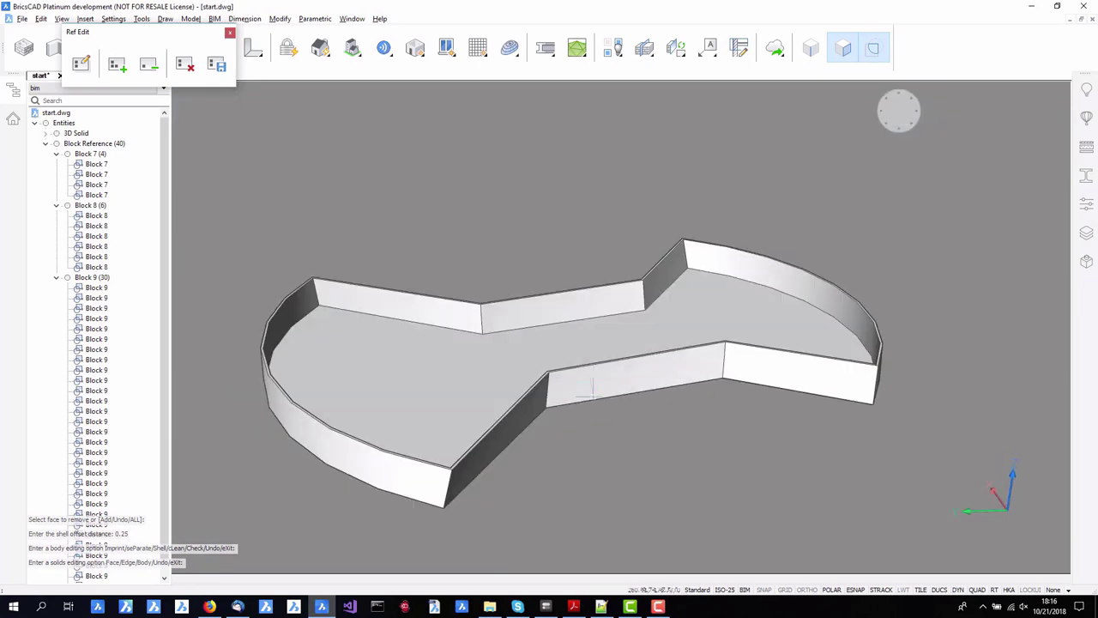
{"action": "left_click", "coordinate": [649, 339]}
{"action": "left_click", "coordinate": [647, 333]}
{"action": "key", "text": "Return"}
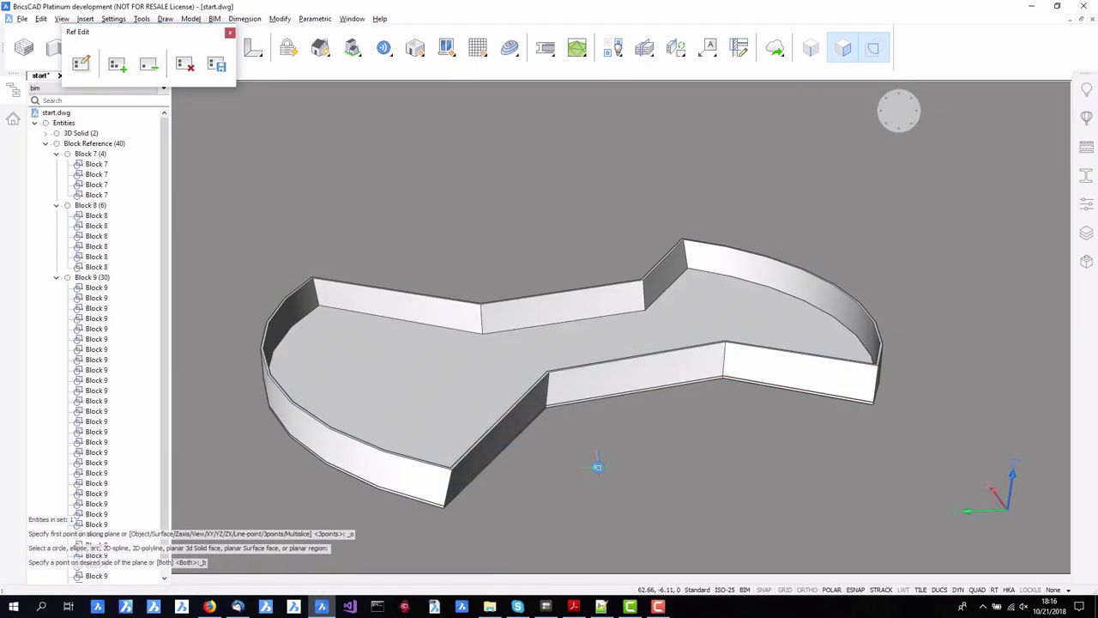
Step: Create a curtain wall on the curved outer wall face with panel lengths of 1 and 4, accepting the default frame parameters
{"action": "middle_click_drag", "start_coordinate": [610, 440], "coordinate": [511, 481], "text": "shift"}
{"action": "mouse_move", "coordinate": [453, 404]}
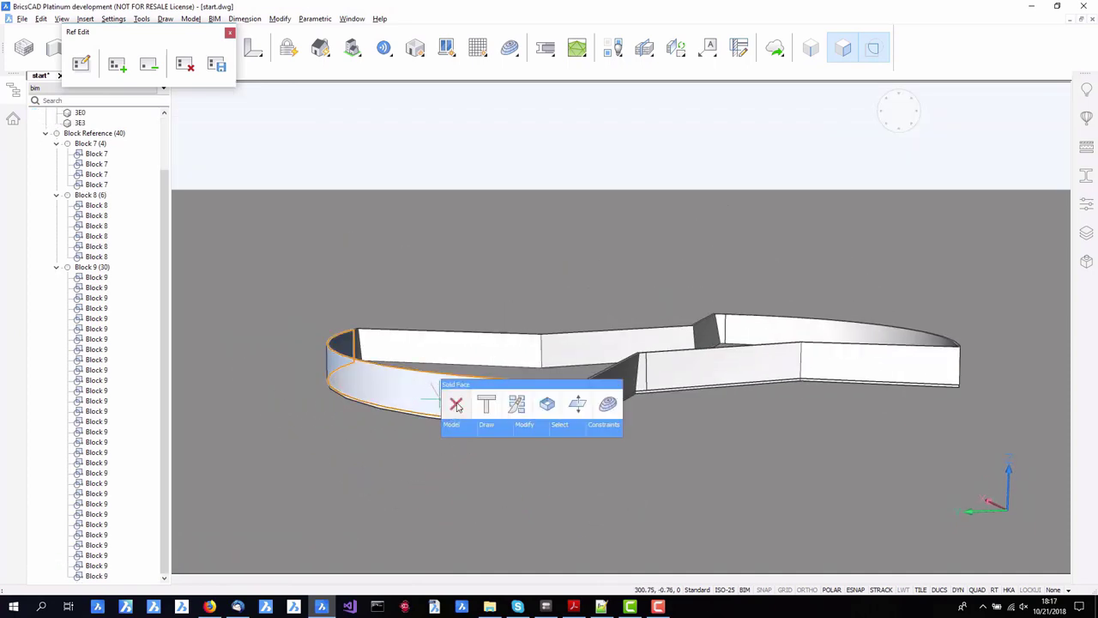
{"action": "left_click", "coordinate": [607, 405]}
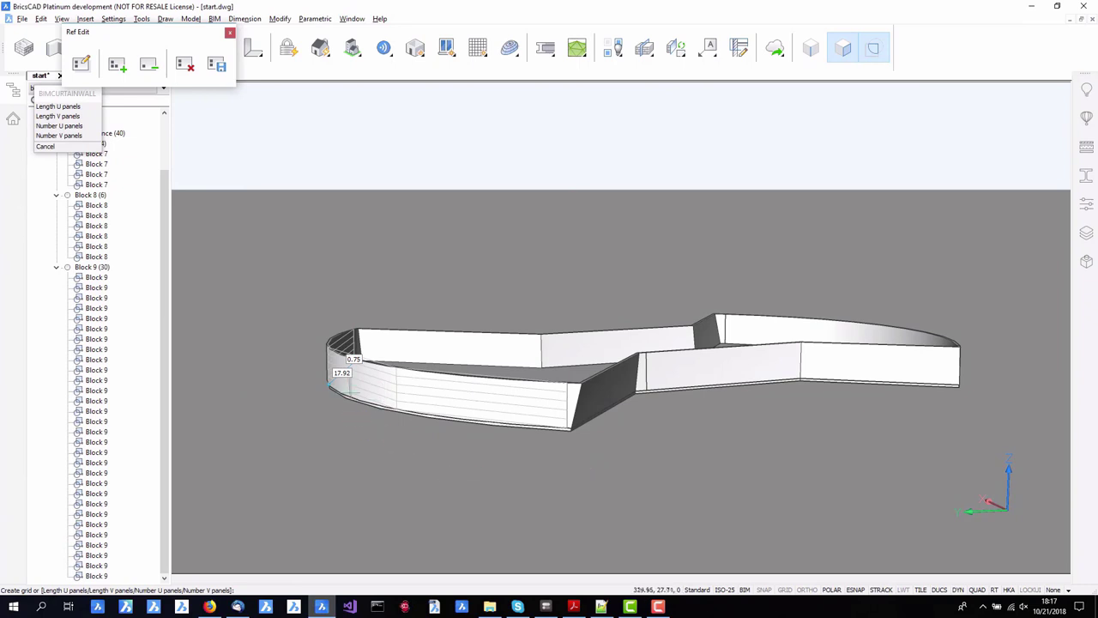
{"action": "left_click", "coordinate": [347, 375]}
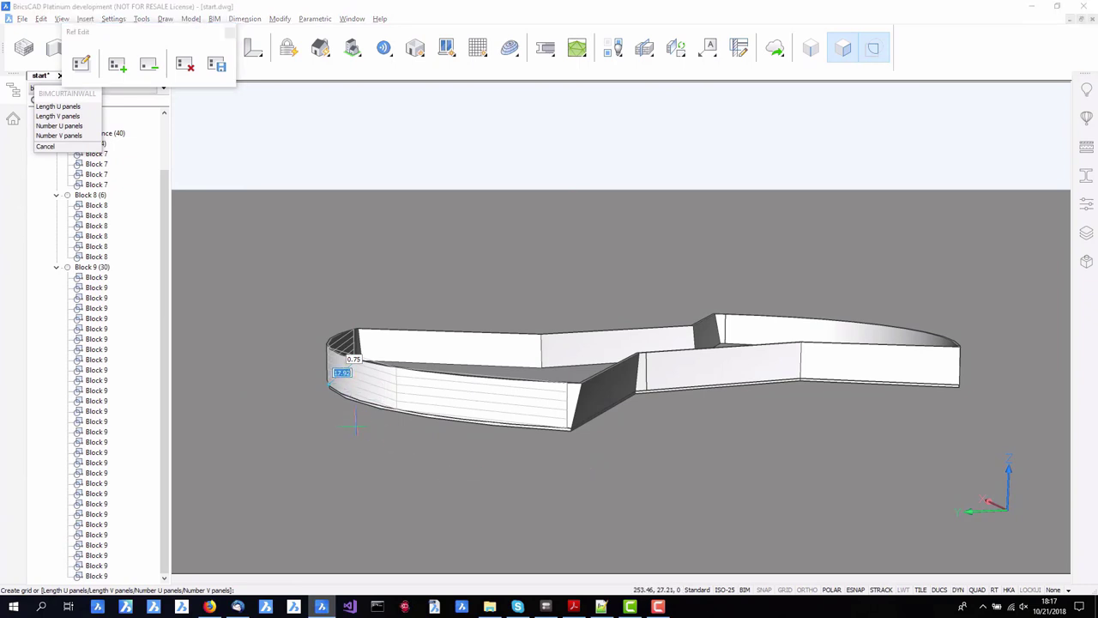
{"action": "type", "text": "1"}
{"action": "key", "text": "Tab"}
{"action": "type", "text": "4"}
{"action": "key", "text": "Tab"}
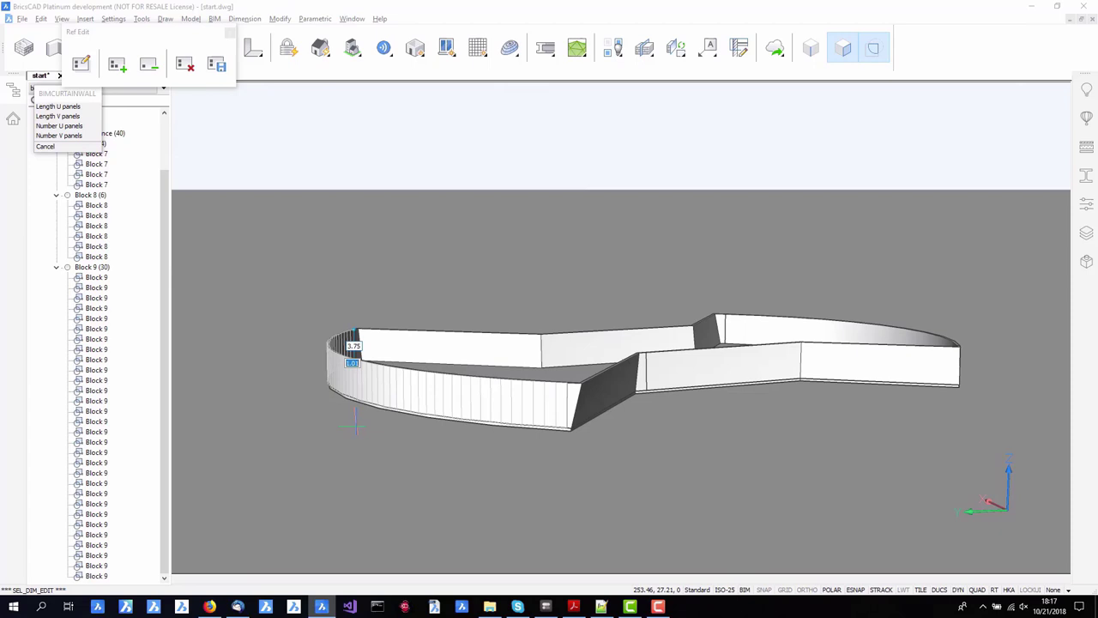
{"action": "key", "text": "Return"}
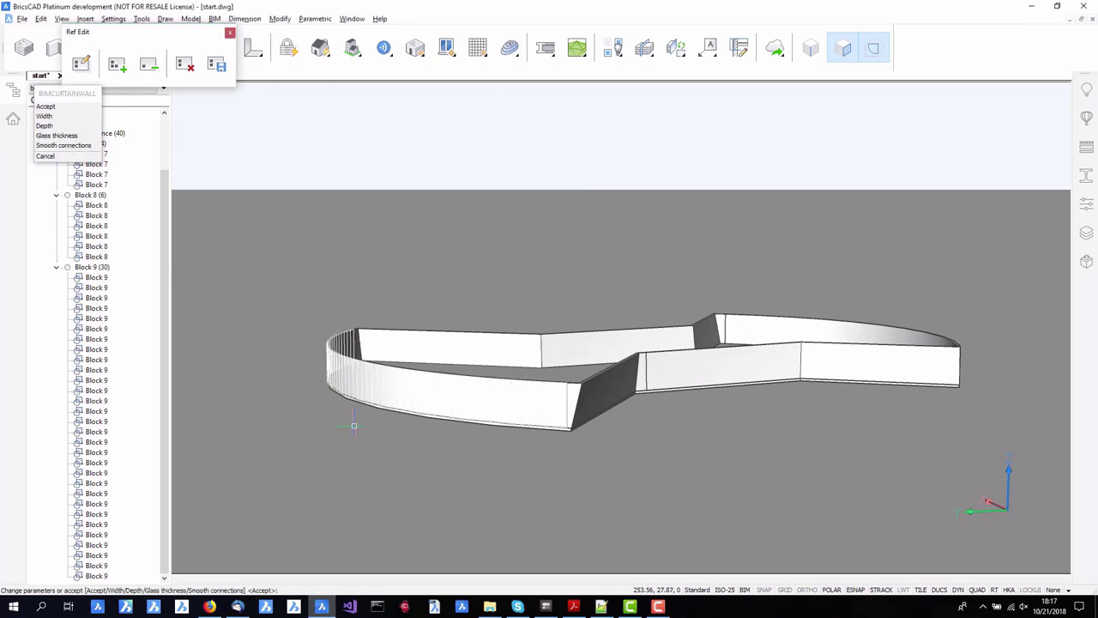
{"action": "key", "text": "Return"}
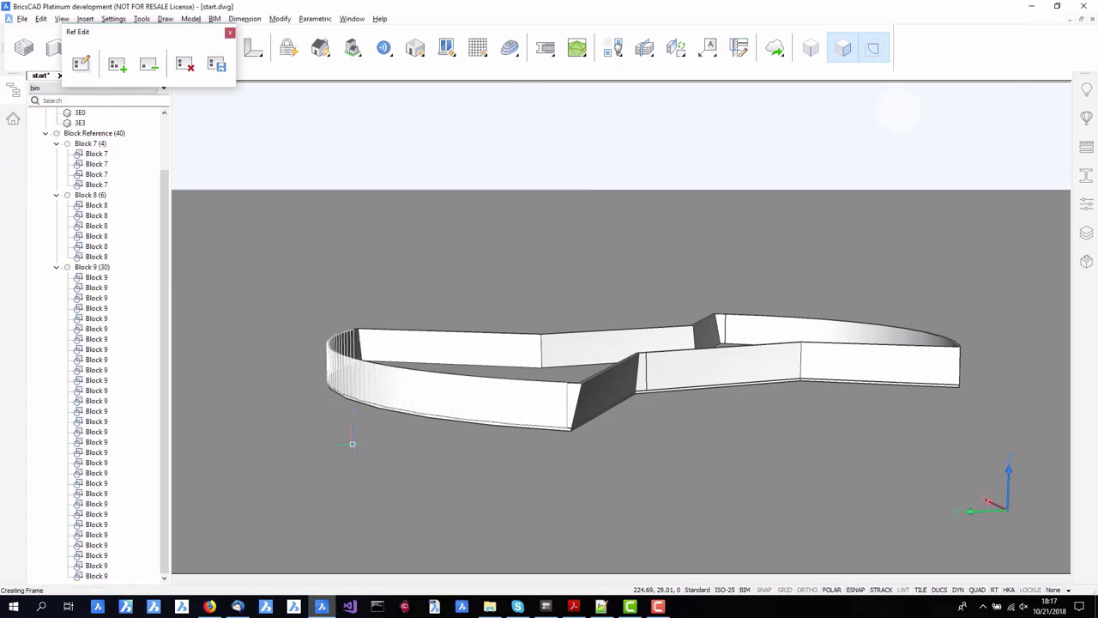
Step: Add a matching curtain wall to the opposite curved face and save the block edit back to all Block 9 references
{"action": "middle_click_drag", "start_coordinate": [829, 443], "coordinate": [772, 515], "text": "shift"}
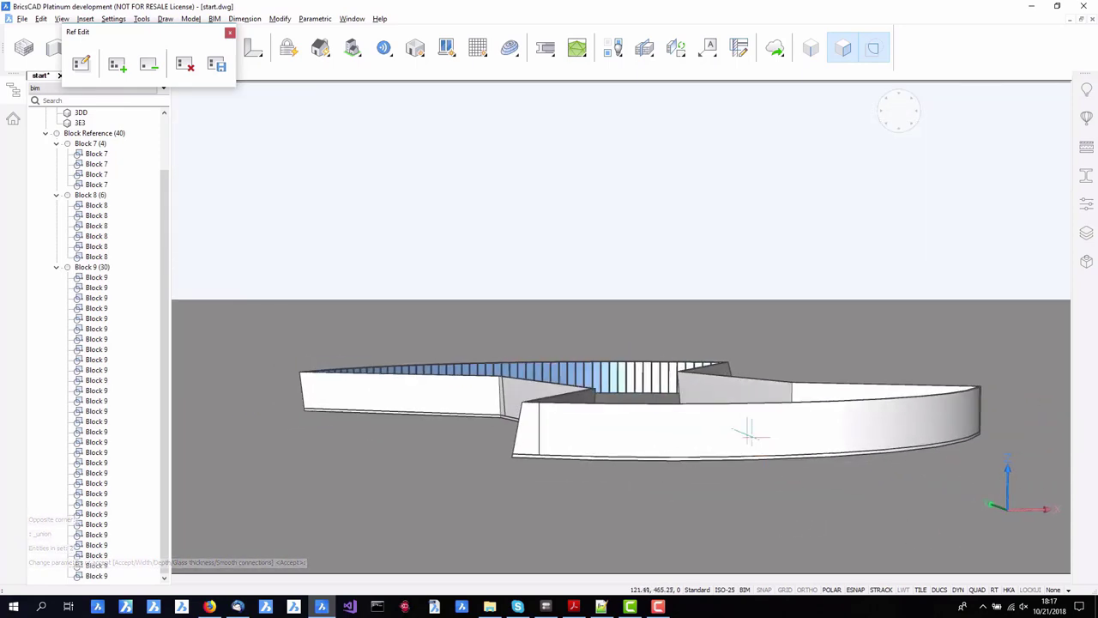
{"action": "left_click", "coordinate": [747, 433]}
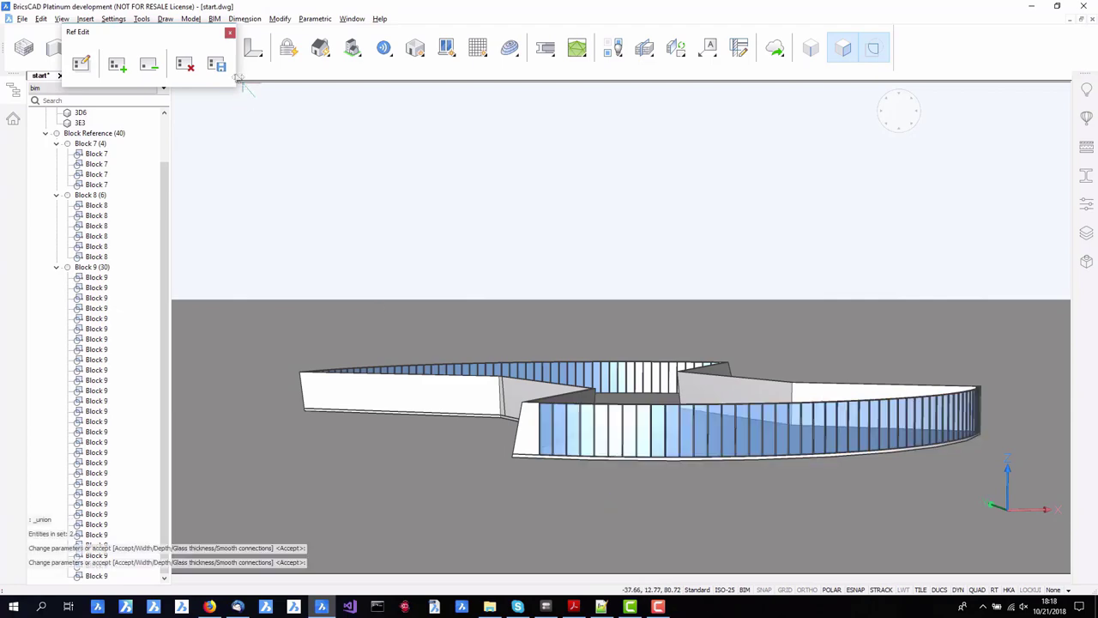
{"action": "left_click", "coordinate": [217, 65]}
{"action": "middle_click_drag", "start_coordinate": [731, 513], "coordinate": [578, 494], "text": "shift"}
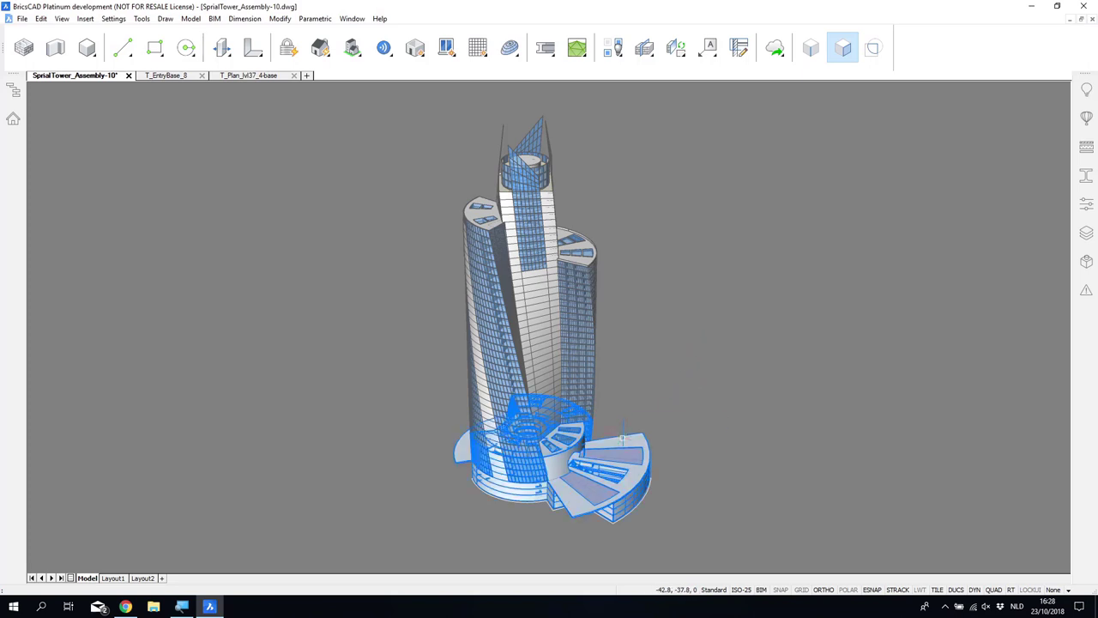
Step: Open the T_Plan_lvl4_2 external reference from the tower assembly in a separate drawing window
{"action": "mouse_move", "coordinate": [624, 439]}
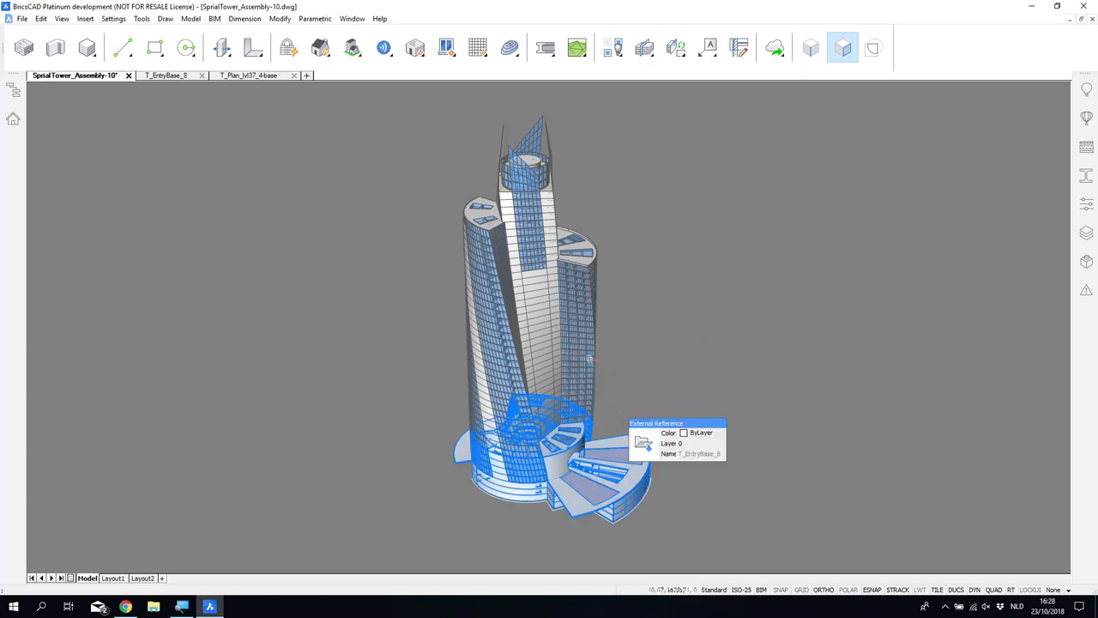
{"action": "mouse_move", "coordinate": [583, 339]}
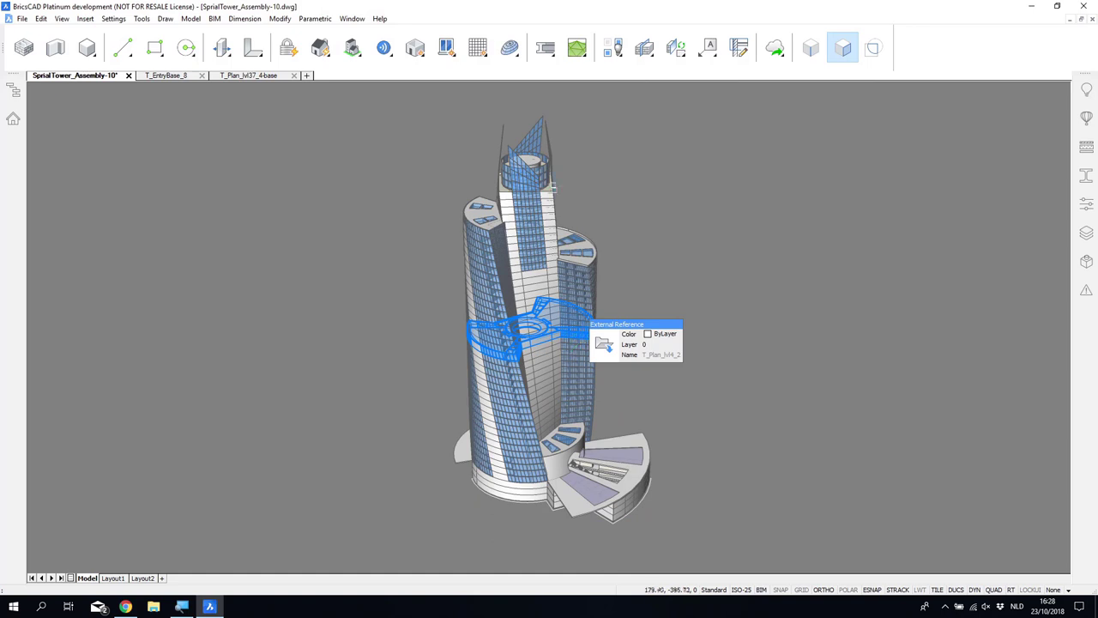
{"action": "mouse_move", "coordinate": [543, 160]}
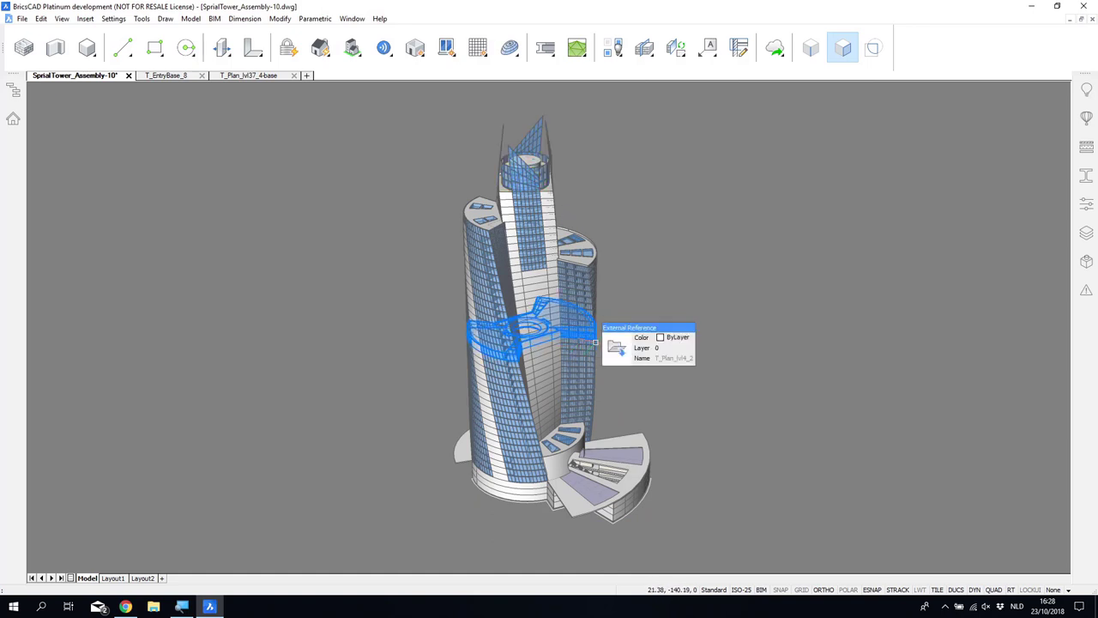
{"action": "mouse_move", "coordinate": [624, 357]}
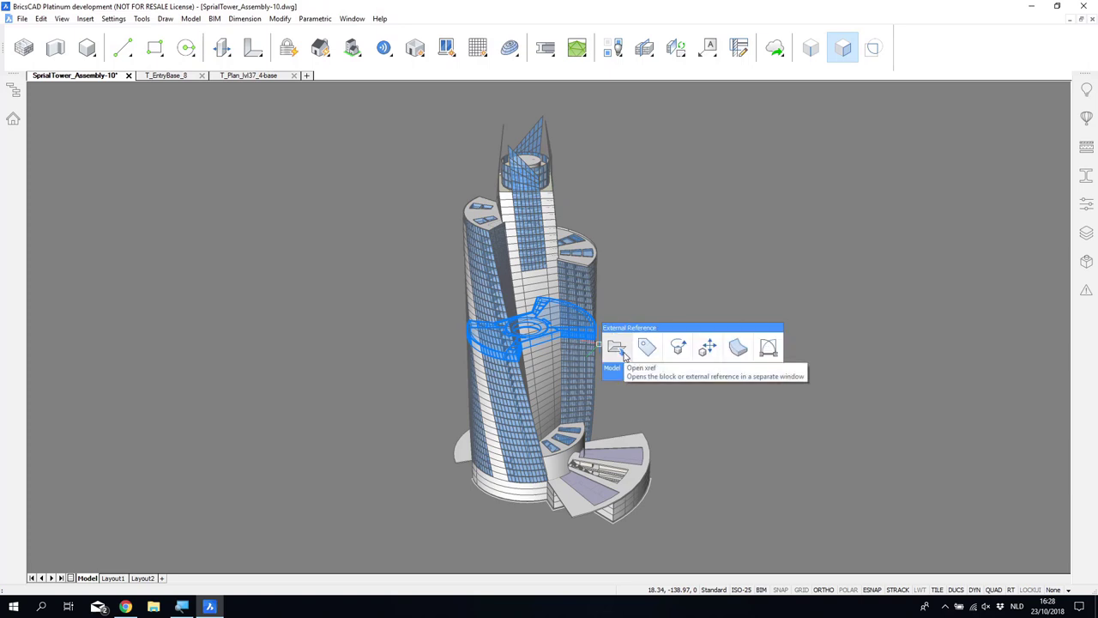
{"action": "left_click", "coordinate": [624, 357]}
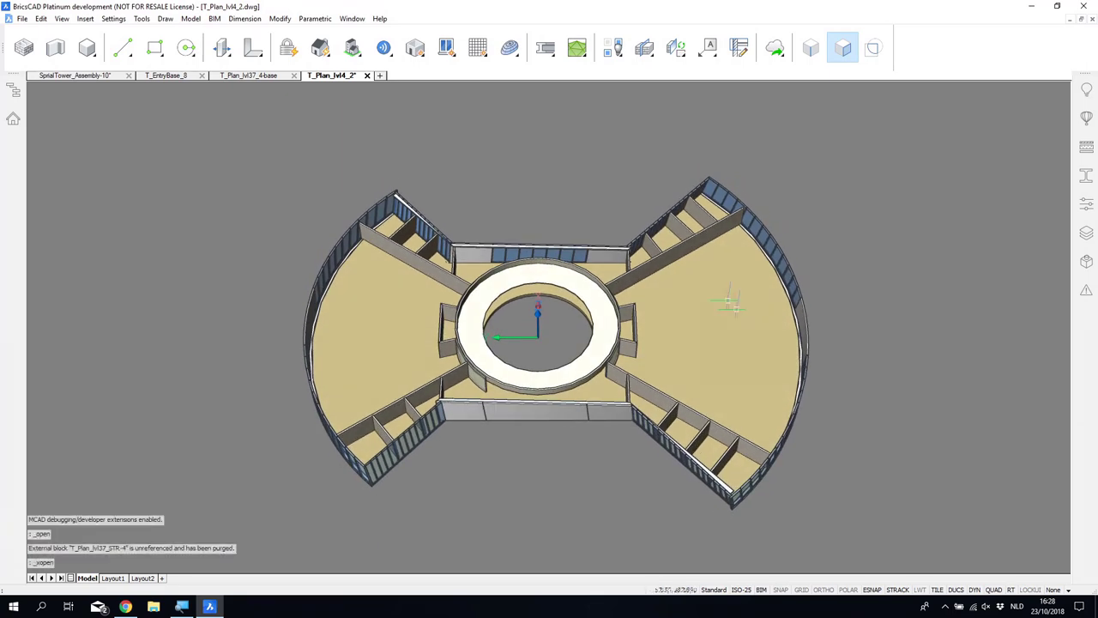
Step: Start a radial grid at the centre node of the circular core with a ring spacing of 6 and a 90° direction
{"action": "right_click", "coordinate": [584, 160]}
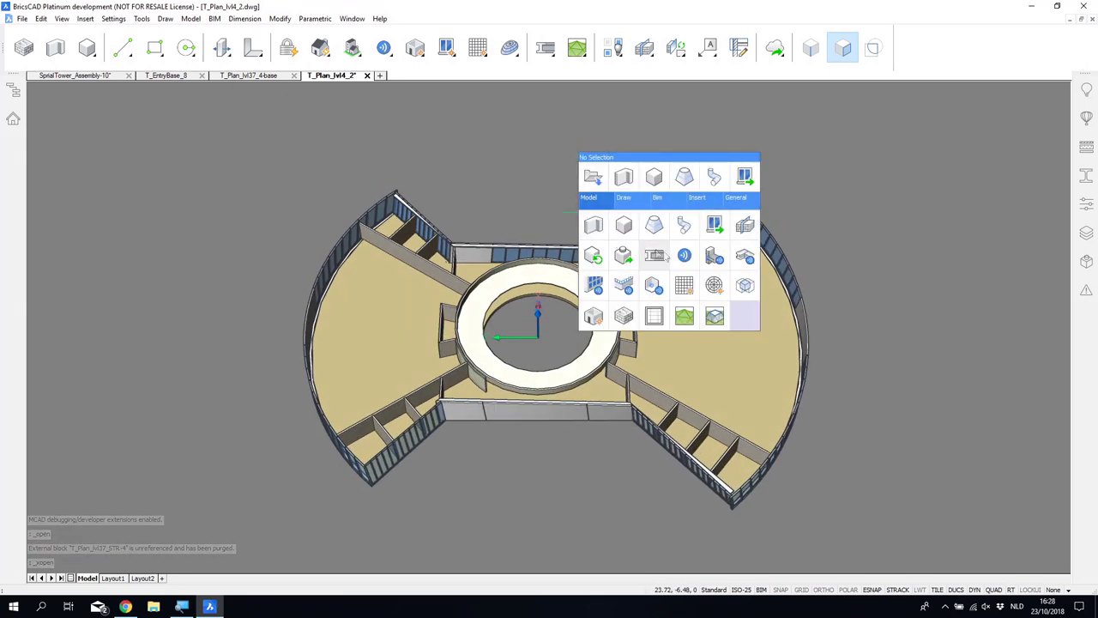
{"action": "left_click", "coordinate": [684, 285]}
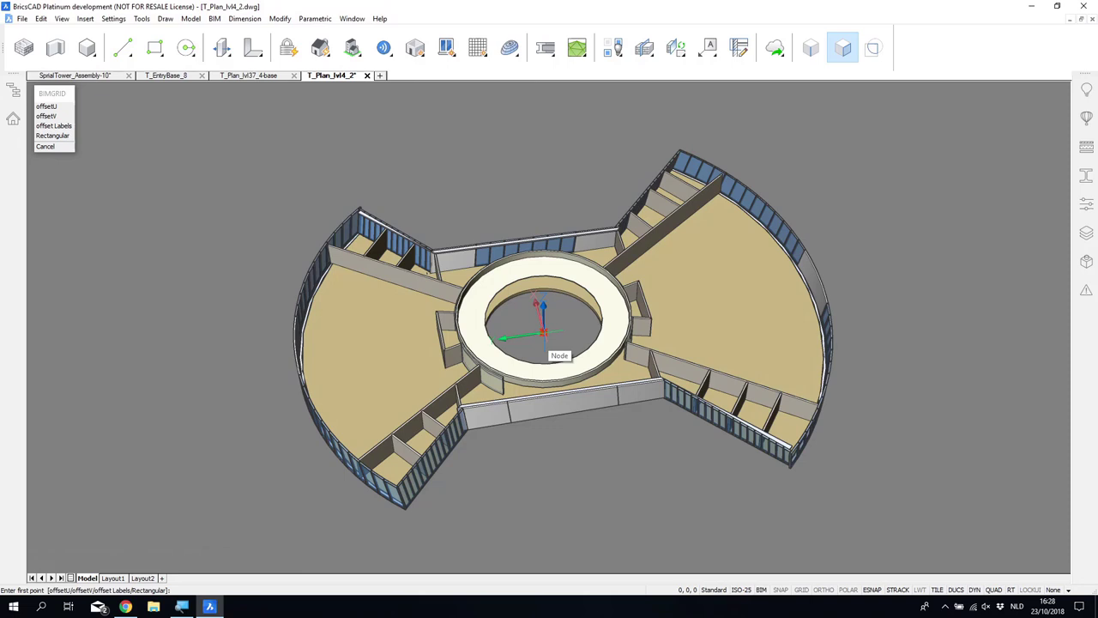
{"action": "left_click", "coordinate": [542, 333]}
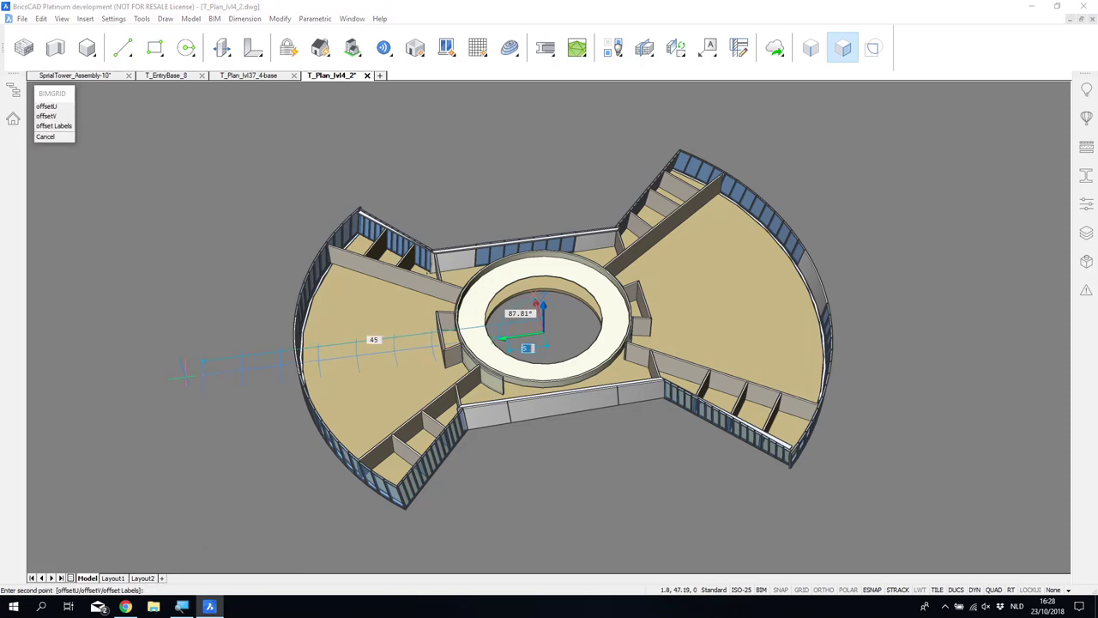
{"action": "type", "text": "6"}
{"action": "key", "text": "Tab"}
{"action": "type", "text": "90"}
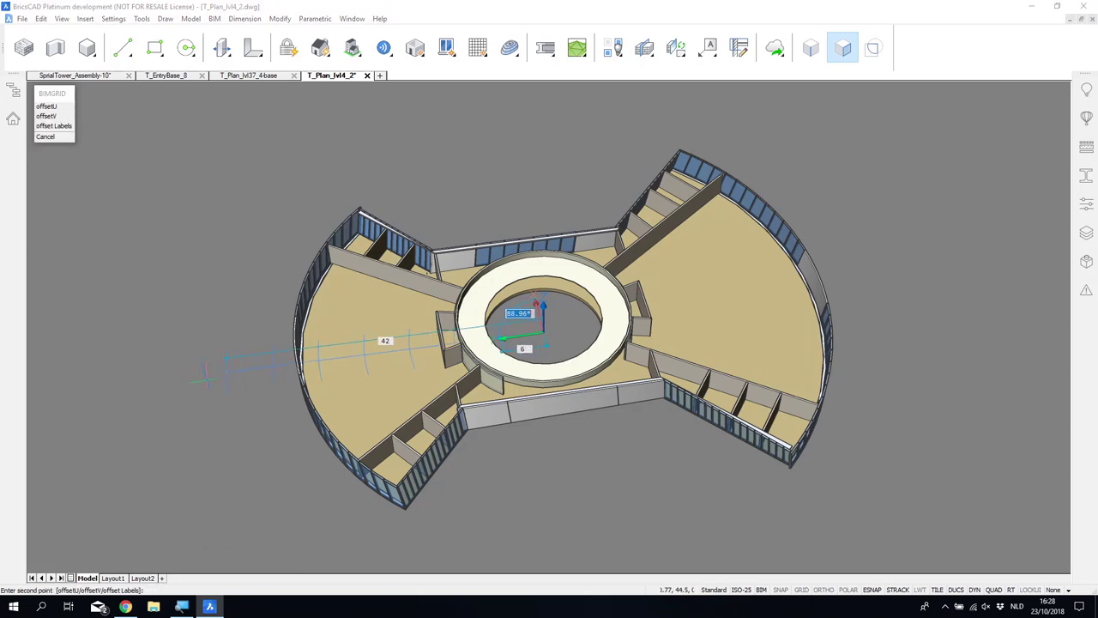
{"action": "key", "text": "Return"}
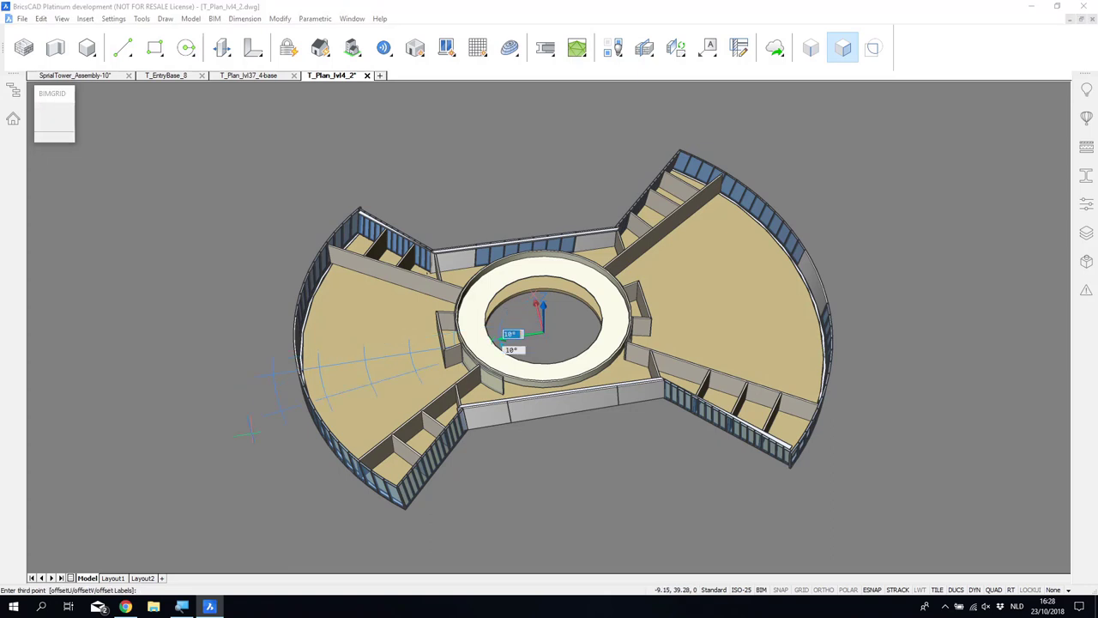
Step: Set the angular spacing of the radial grid to 15° and close it into a full circle at its starting axis
{"action": "type", "text": "180"}
{"action": "key", "text": "Tab"}
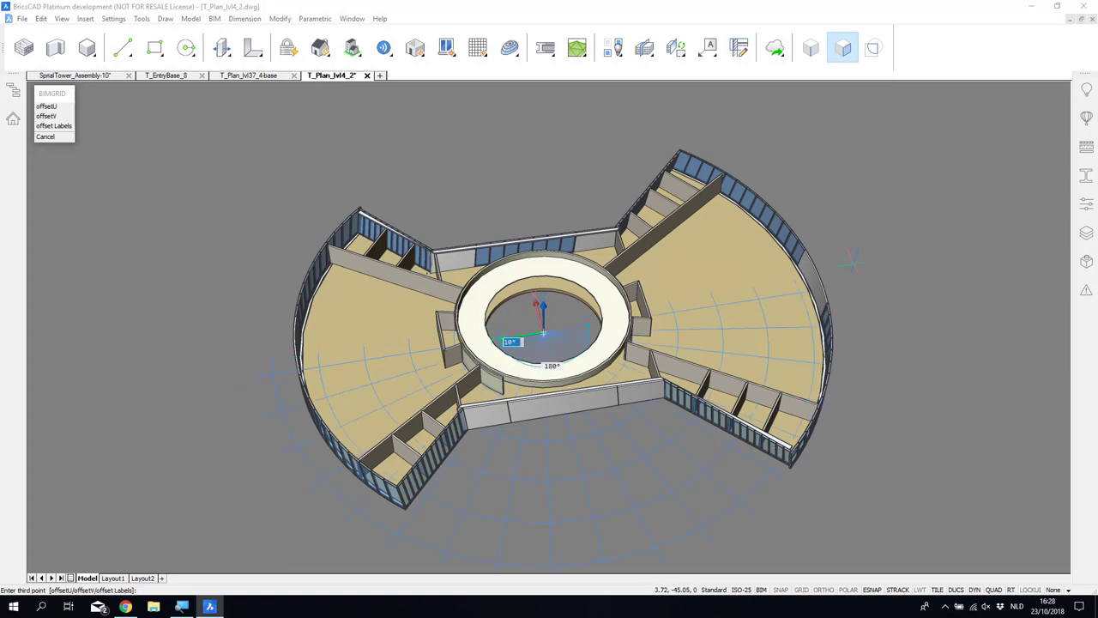
{"action": "type", "text": "15"}
{"action": "key", "text": "Tab"}
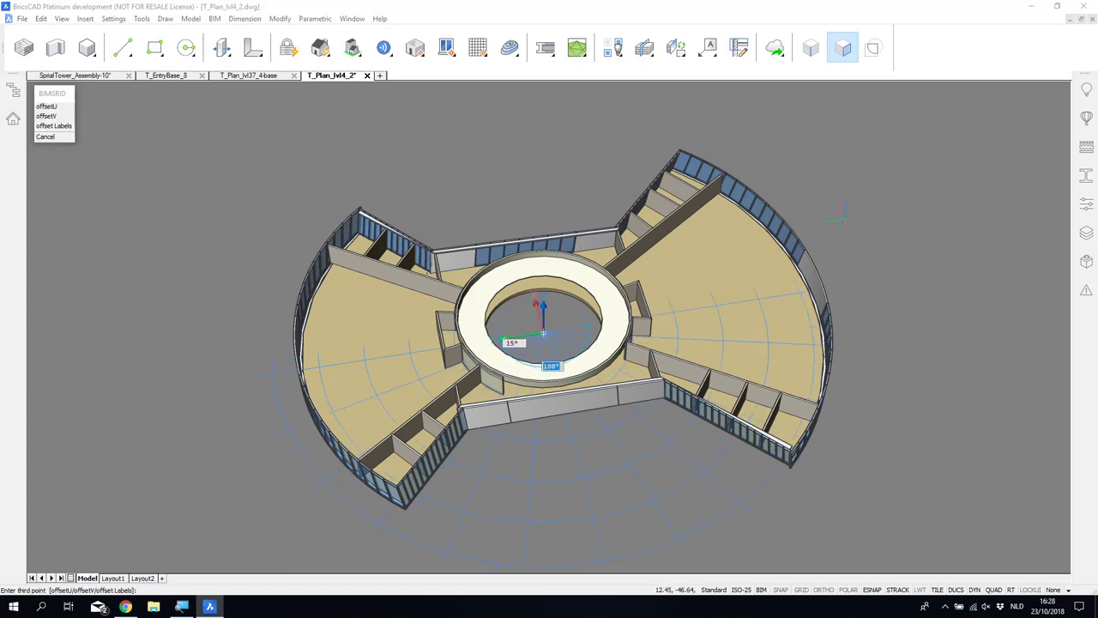
{"action": "left_click", "coordinate": [273, 371]}
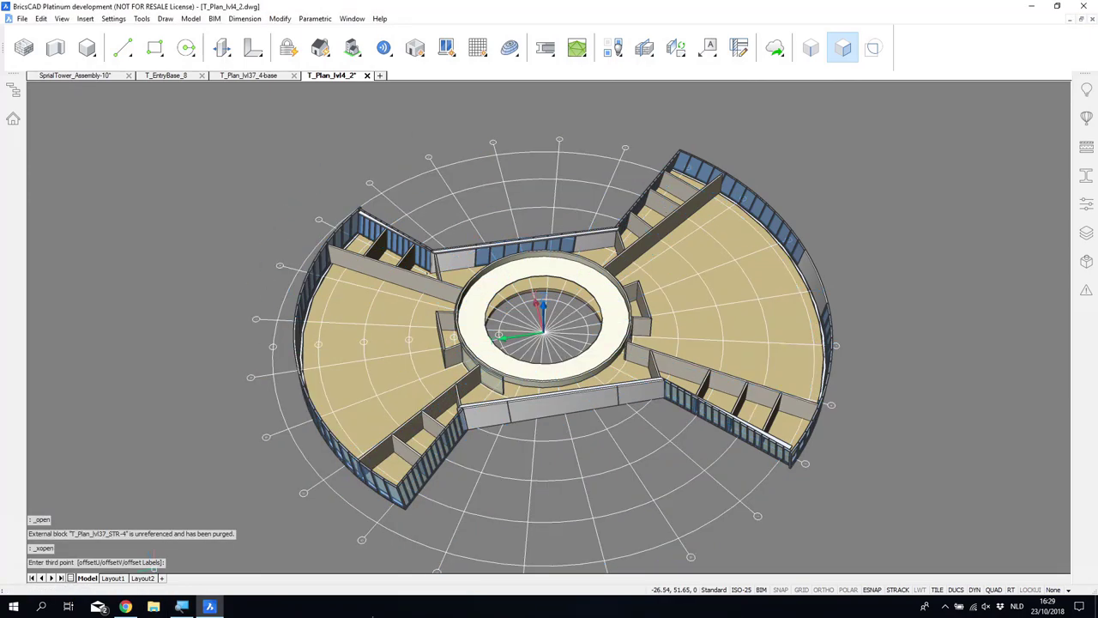
Step: Open the radial grid for in-place reference editing with the default settings
{"action": "middle_click_drag", "start_coordinate": [372, 616], "coordinate": [515, 502], "text": "shift"}
{"action": "left_click", "coordinate": [521, 452]}
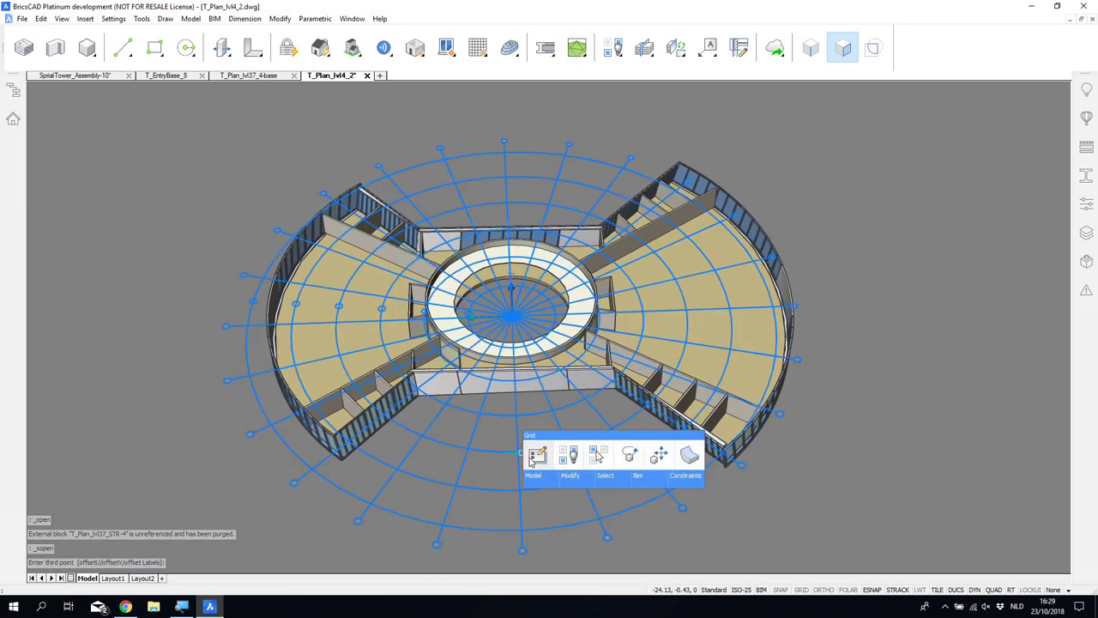
{"action": "left_click", "coordinate": [535, 456]}
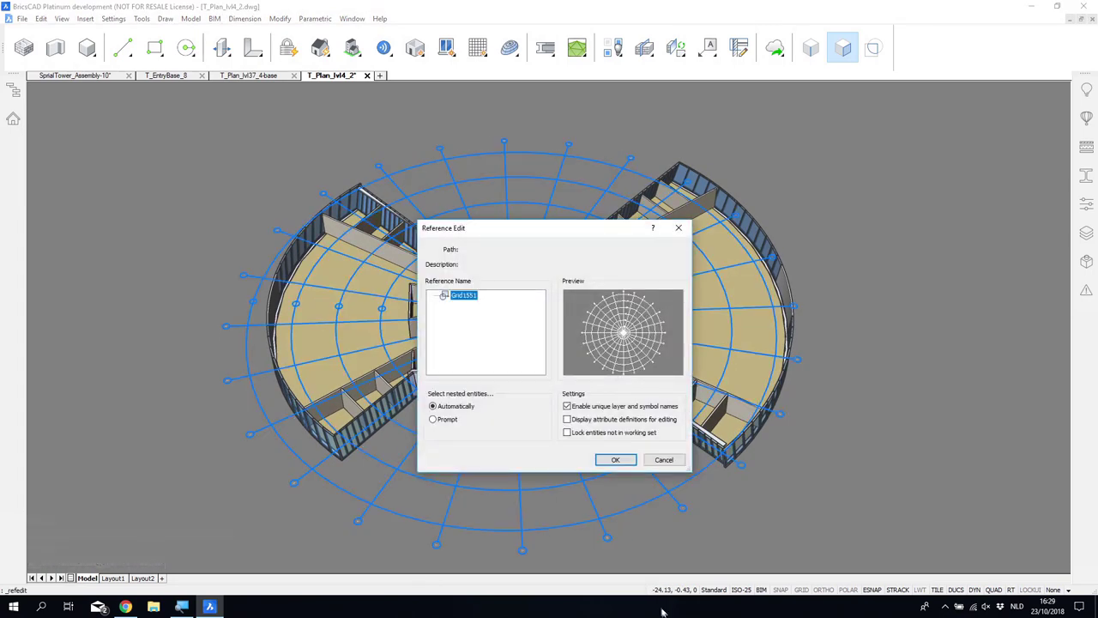
{"action": "left_click", "coordinate": [615, 461]}
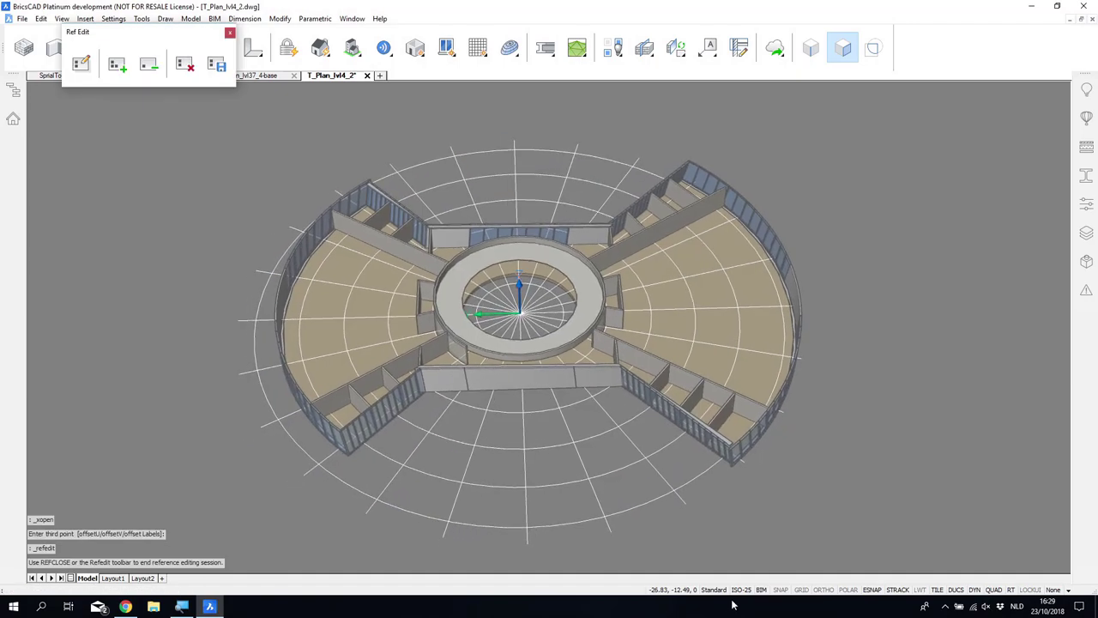
Step: Erase the three radial grid lines that run through the open areas between the two wings
{"action": "middle_click_drag", "start_coordinate": [763, 569], "coordinate": [867, 310], "text": "shift"}
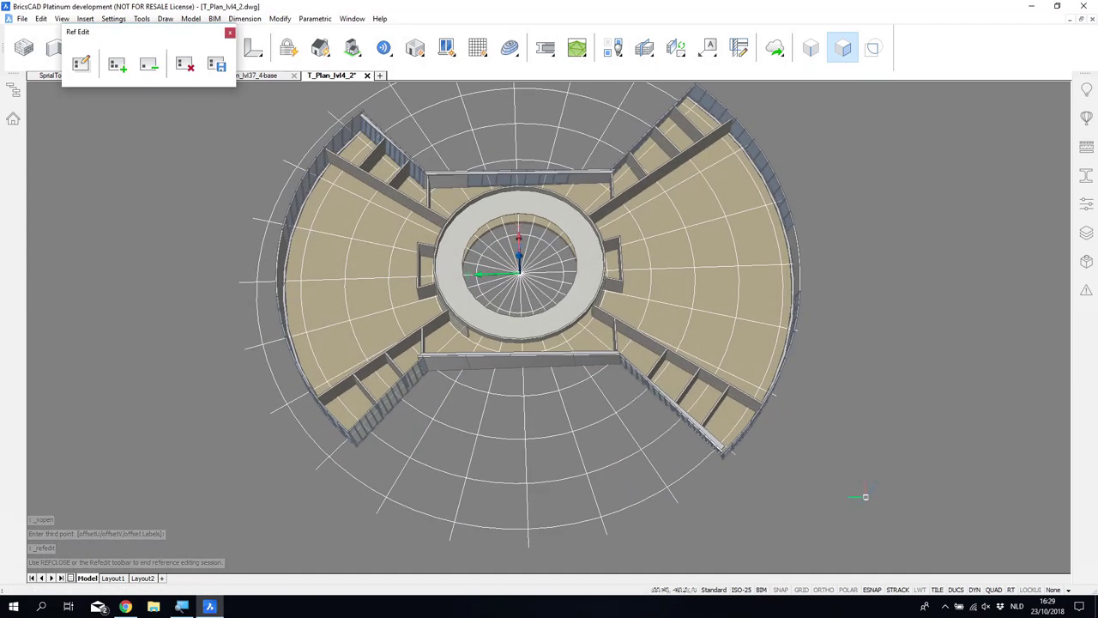
{"action": "left_click", "coordinate": [589, 452]}
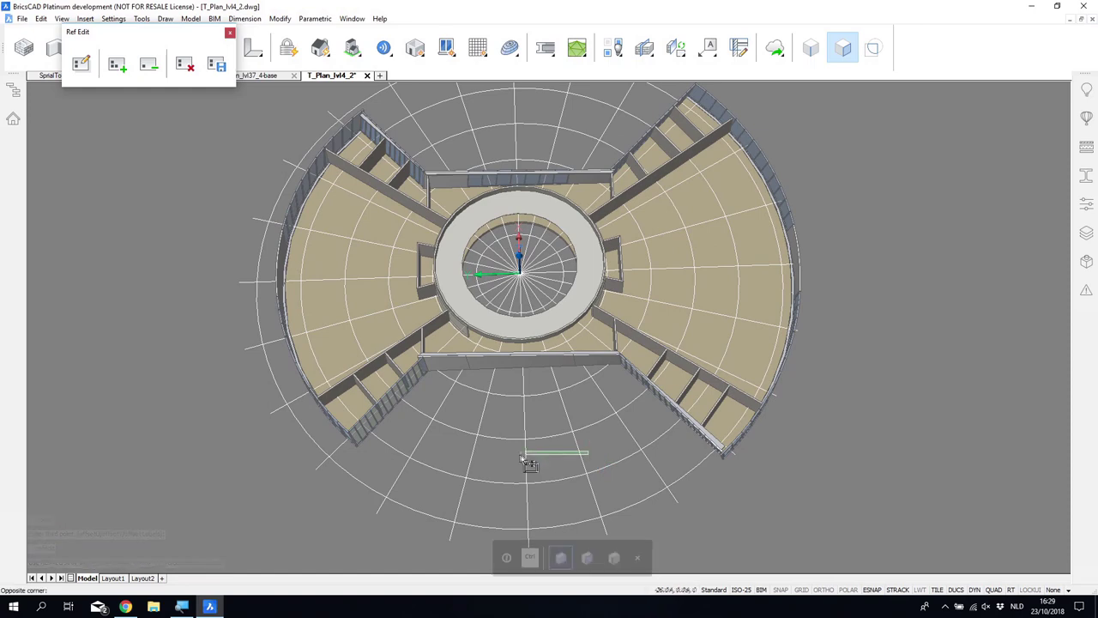
{"action": "left_click", "coordinate": [468, 464]}
{"action": "key", "text": "Delete"}
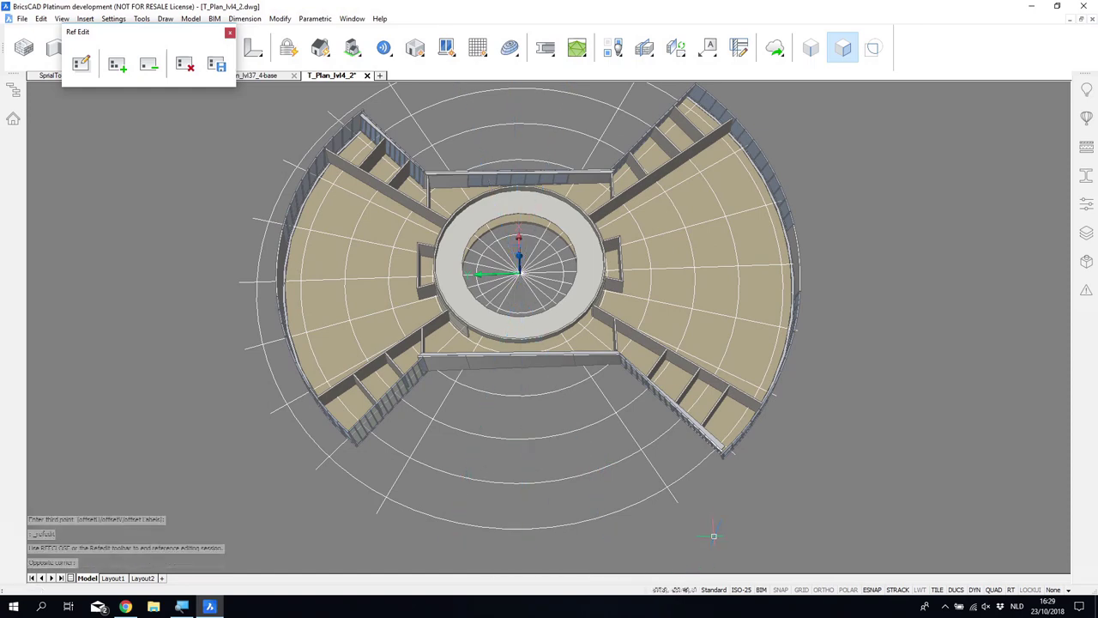
Step: Trim the grid's outer rings between the two diagonal radial lines in both open areas between the wings
{"action": "scroll", "coordinate": [665, 516], "scroll_direction": "down", "scroll_amount": 3}
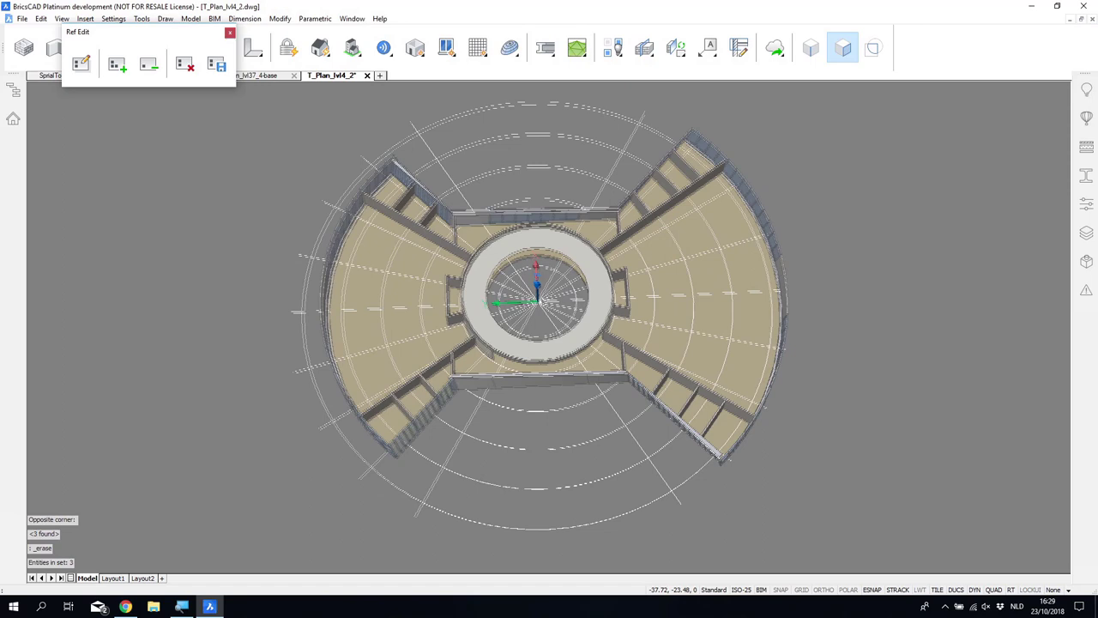
{"action": "type", "text": "trim"}
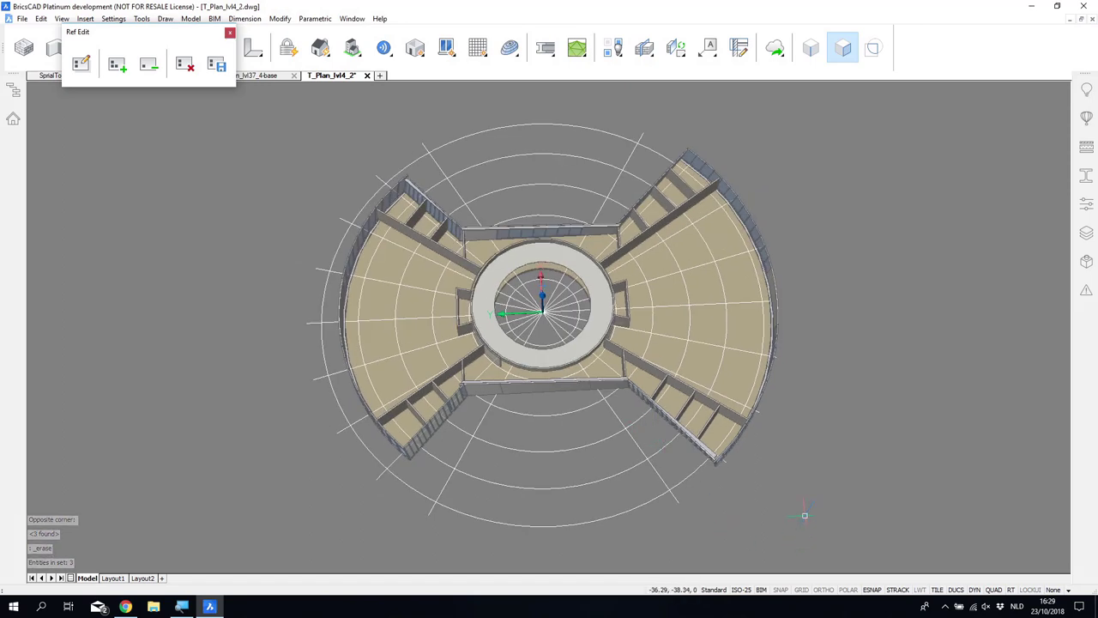
{"action": "key", "text": "Return"}
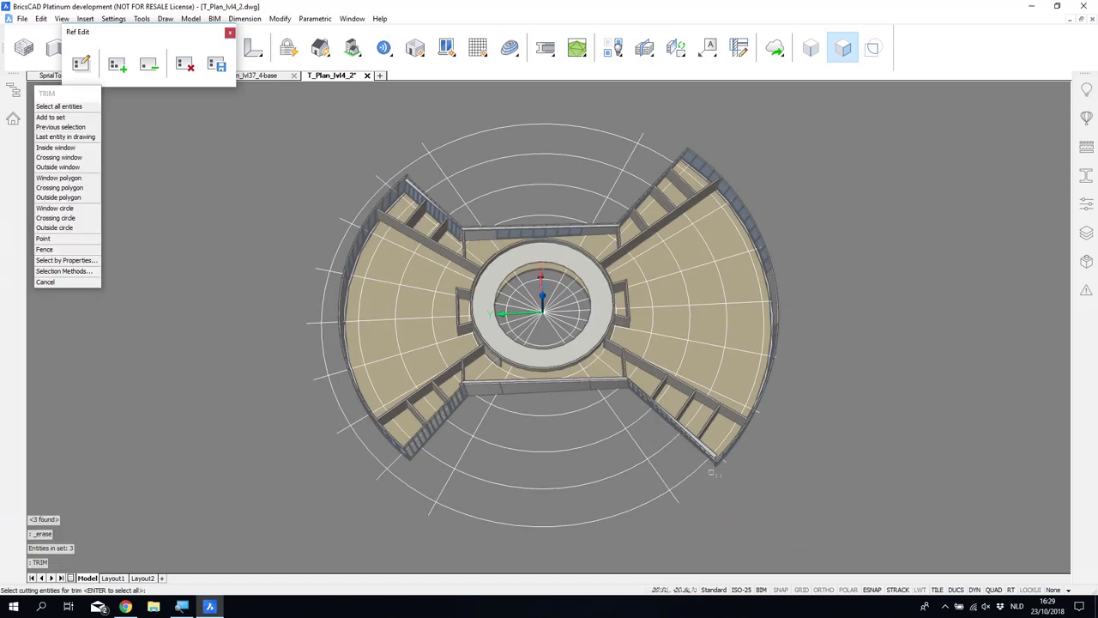
{"action": "left_click", "coordinate": [611, 417]}
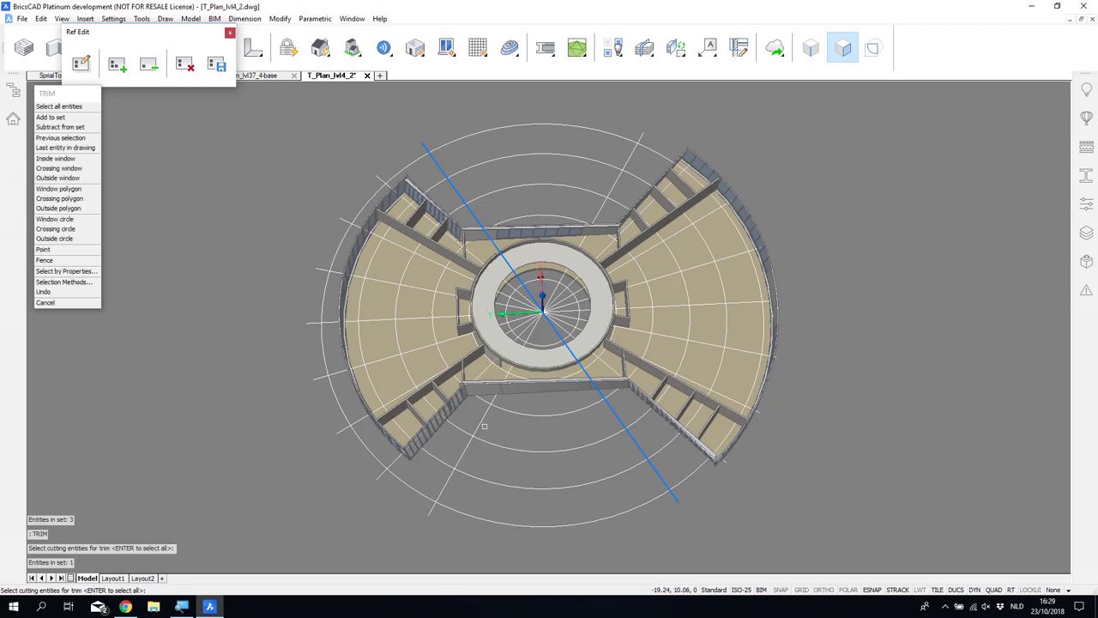
{"action": "left_click", "coordinate": [481, 425]}
{"action": "key", "text": "Return"}
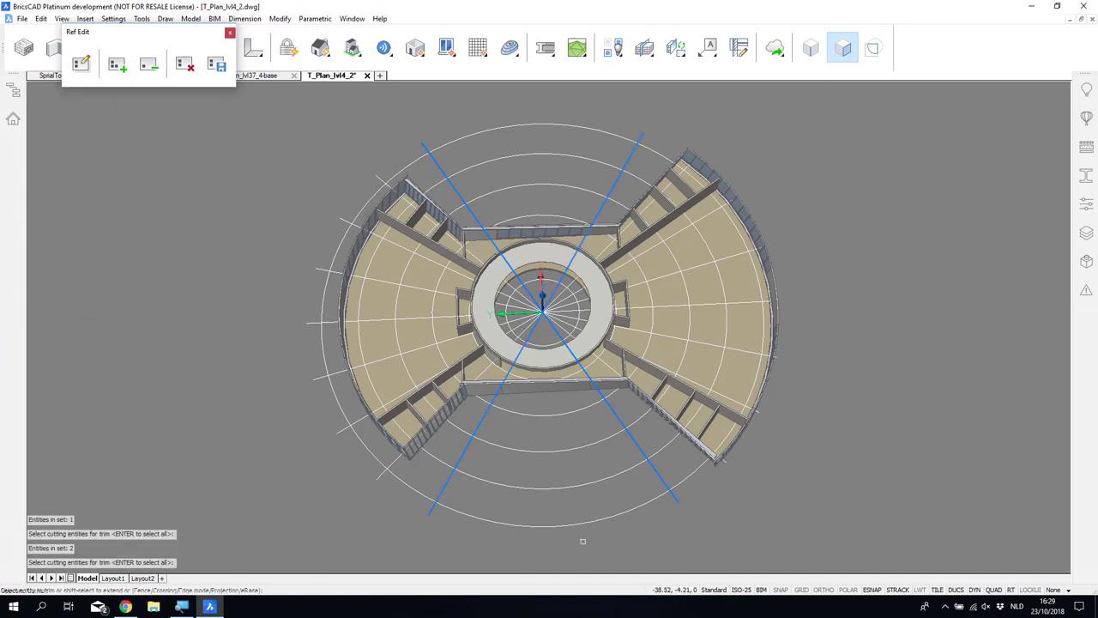
{"action": "key", "text": "Return"}
{"action": "left_click", "coordinate": [582, 540]}
{"action": "left_click", "coordinate": [544, 412]}
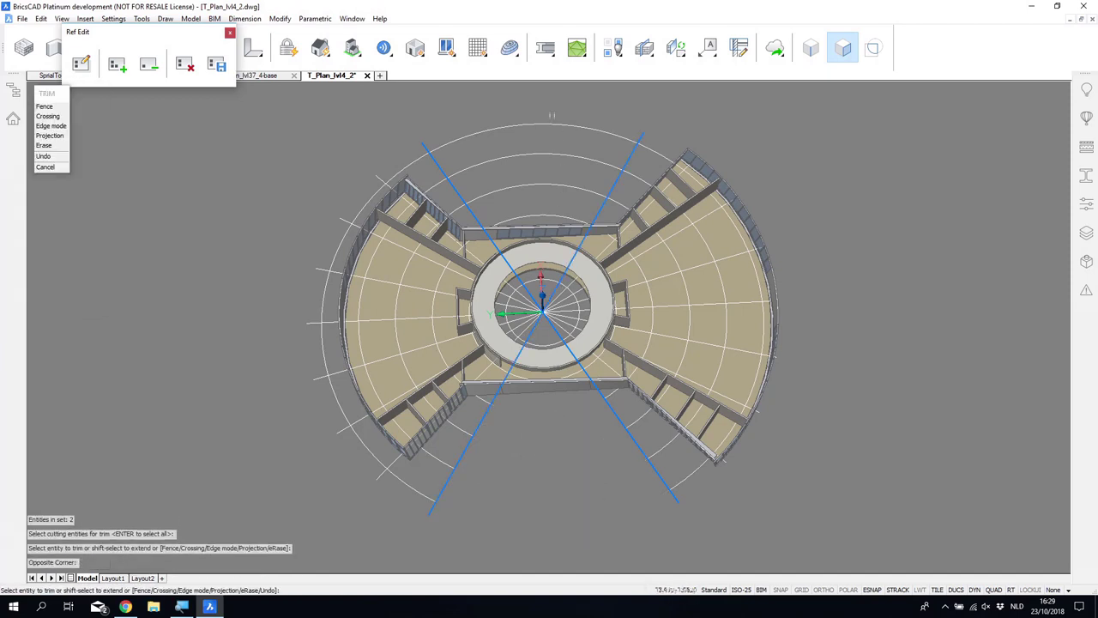
{"action": "left_click", "coordinate": [550, 111]}
{"action": "left_click", "coordinate": [533, 223]}
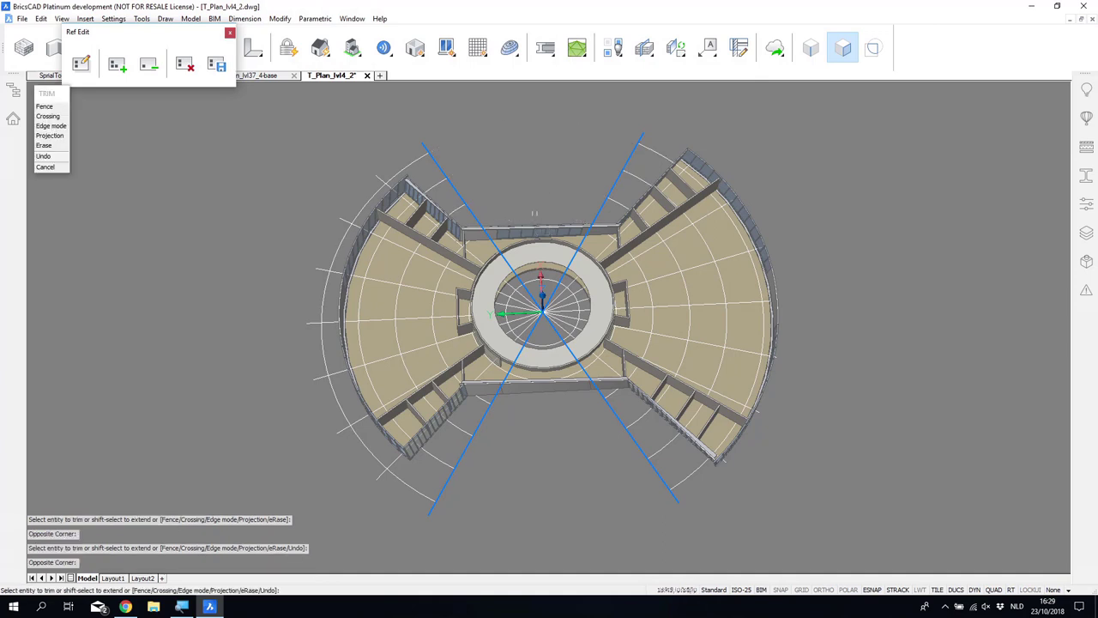
{"action": "key", "text": "Return"}
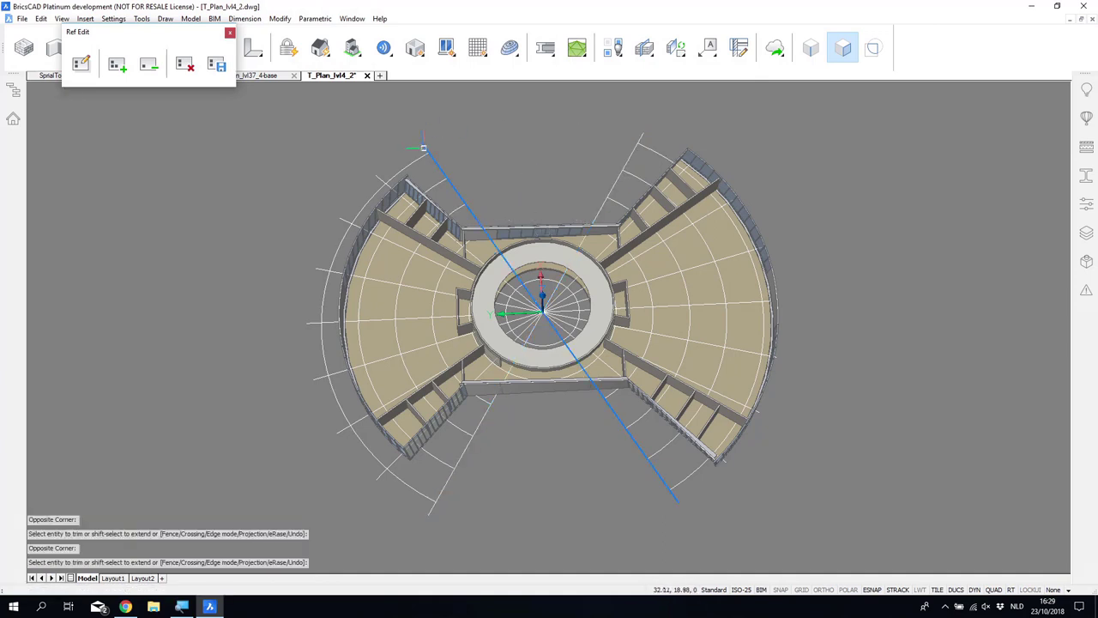
Step: Erase the outermost ring arc beyond the smaller wing and save the reference edits to the grid
{"action": "left_click", "coordinate": [432, 164]}
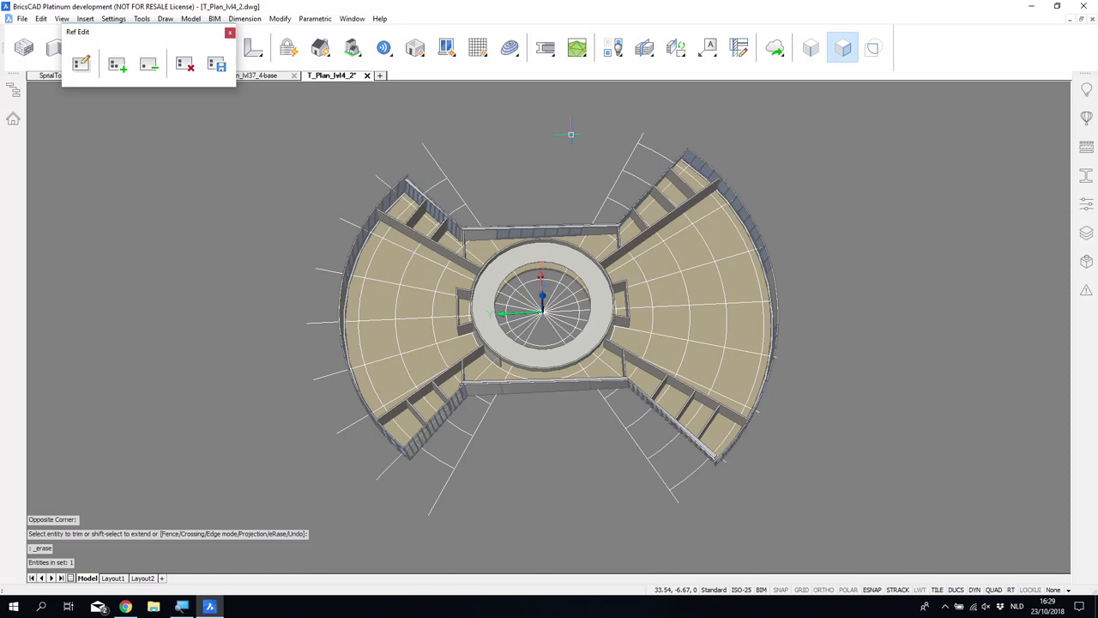
{"action": "middle_click_drag", "start_coordinate": [630, 153], "coordinate": [369, 117], "text": "shift"}
{"action": "left_click", "coordinate": [217, 66]}
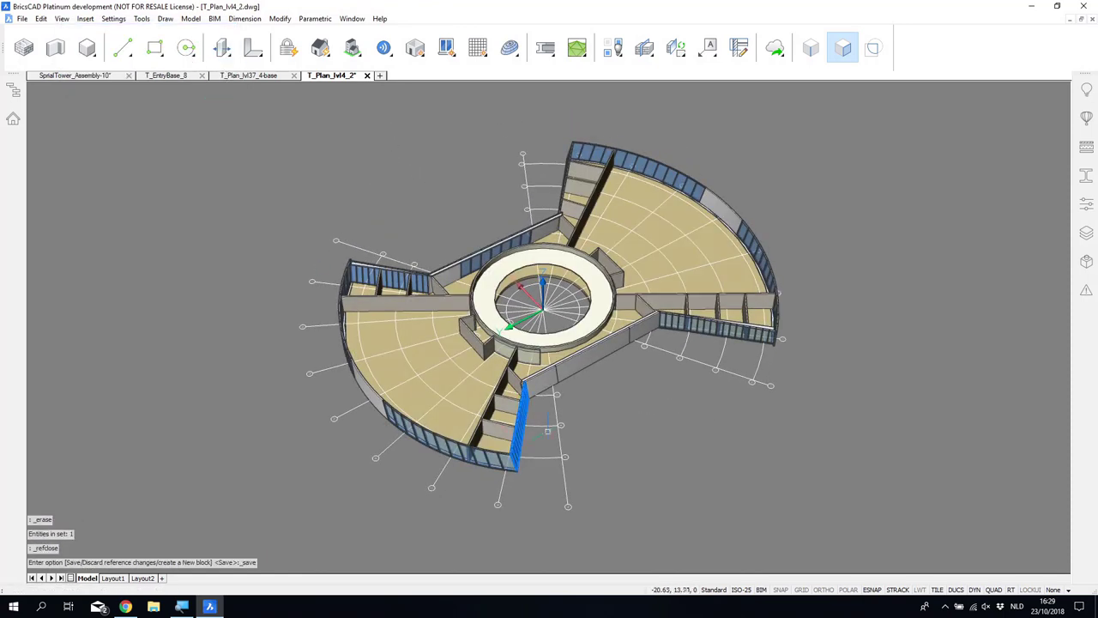
Step: Assign the edited grid to the Grid_Radial layer and clear the selection
{"action": "left_click", "coordinate": [559, 405]}
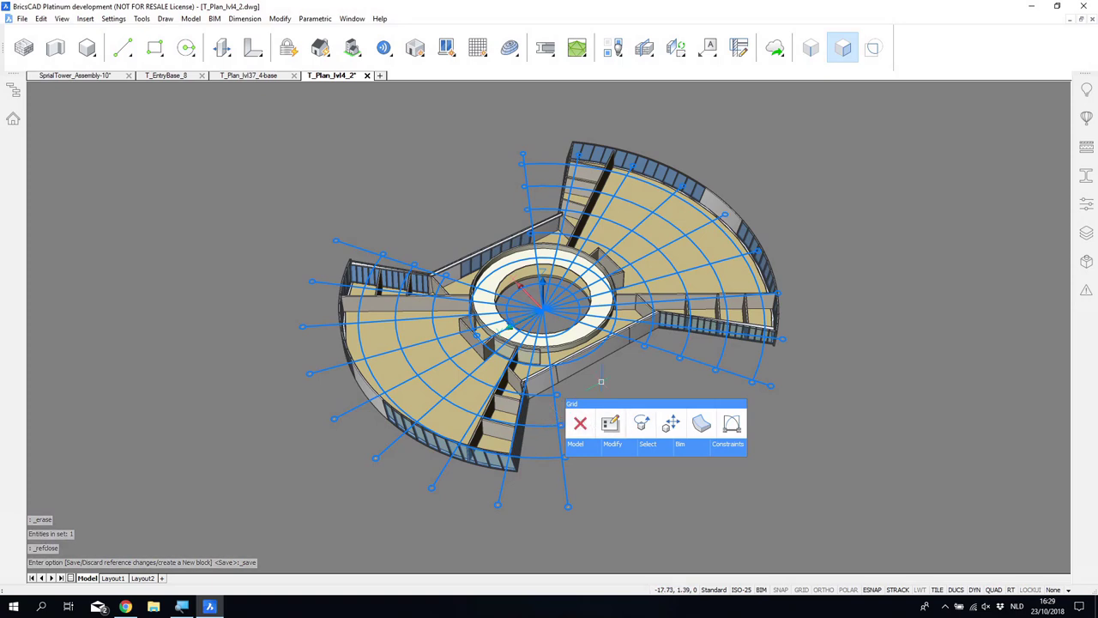
{"action": "key", "text": "Escape"}
{"action": "left_click", "coordinate": [558, 400]}
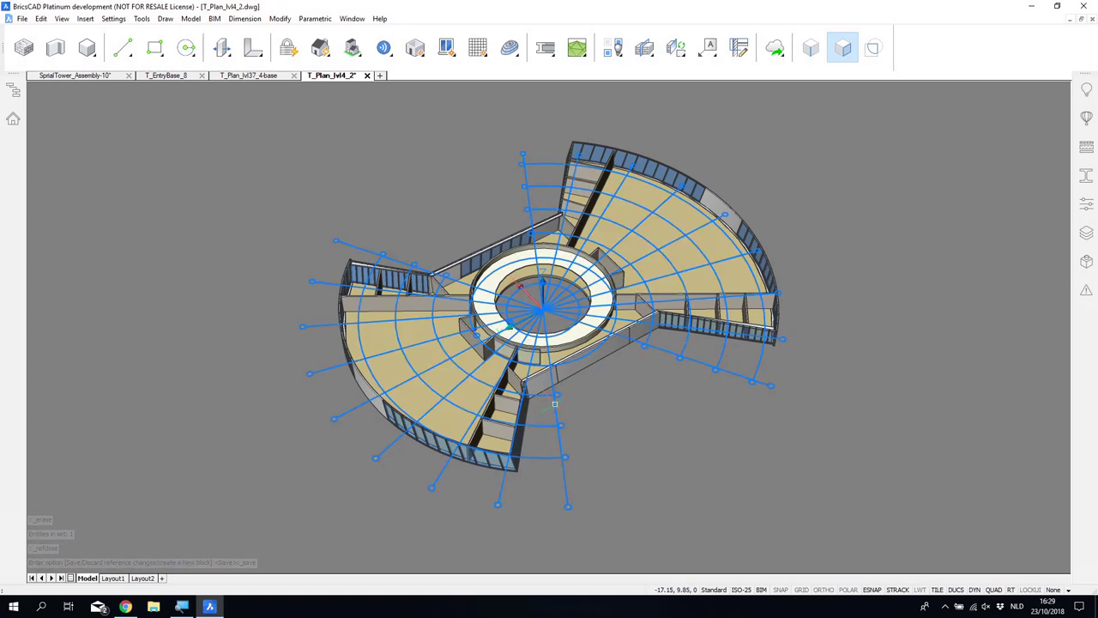
{"action": "left_click", "coordinate": [646, 410]}
{"action": "left_click", "coordinate": [633, 360]}
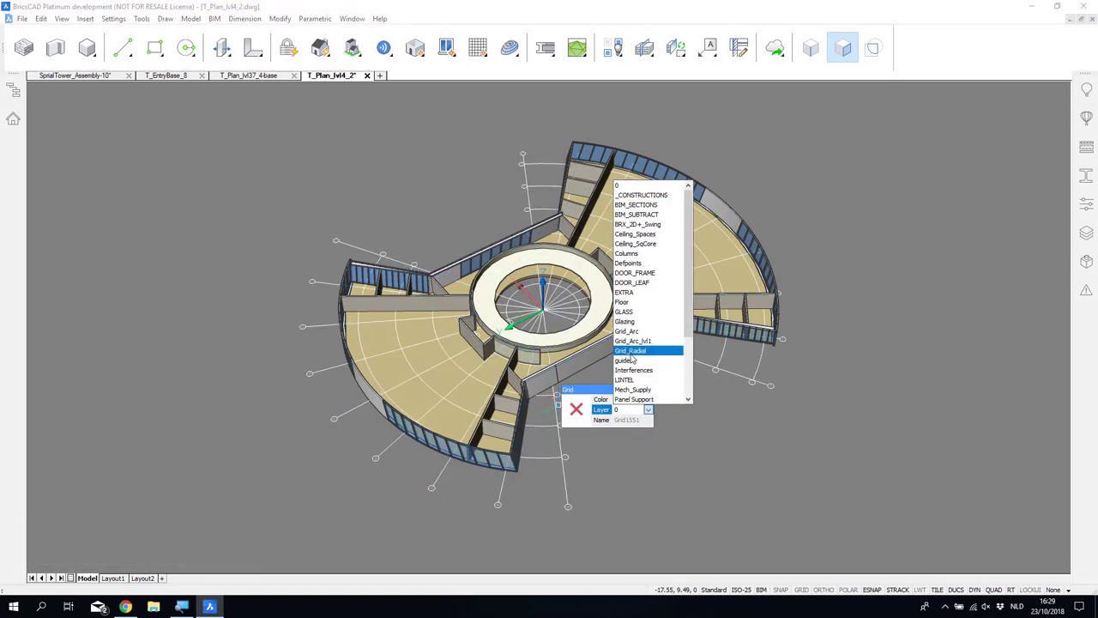
{"action": "key", "text": "Escape"}
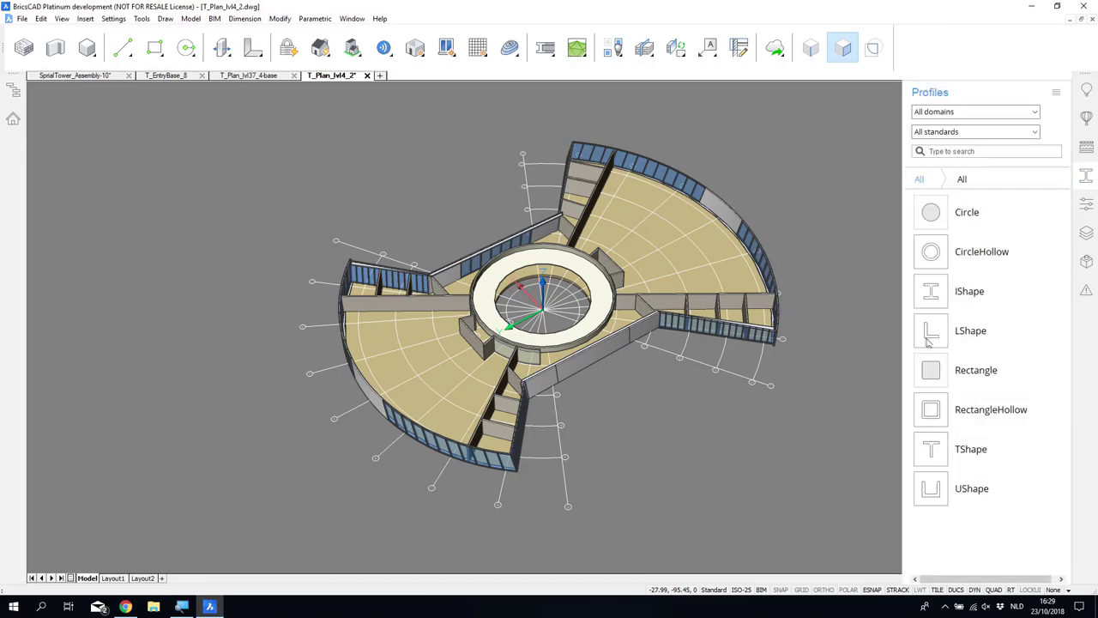
Step: Draw a circle with a radius of 0.3 m centered on the outermost ring's grid intersection beside the wing's solid curved wall
{"action": "middle_click_drag", "start_coordinate": [729, 508], "coordinate": [733, 509], "text": "shift"}
{"action": "scroll", "coordinate": [373, 389], "scroll_direction": "up", "scroll_amount": 8}
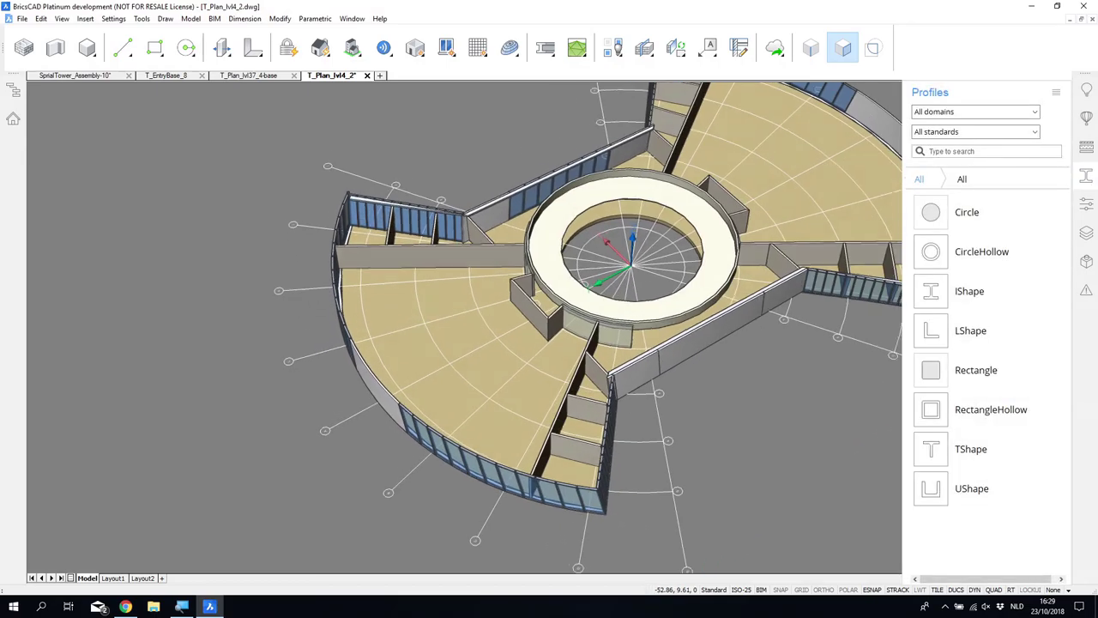
{"action": "scroll", "coordinate": [460, 379], "scroll_direction": "up", "scroll_amount": 10}
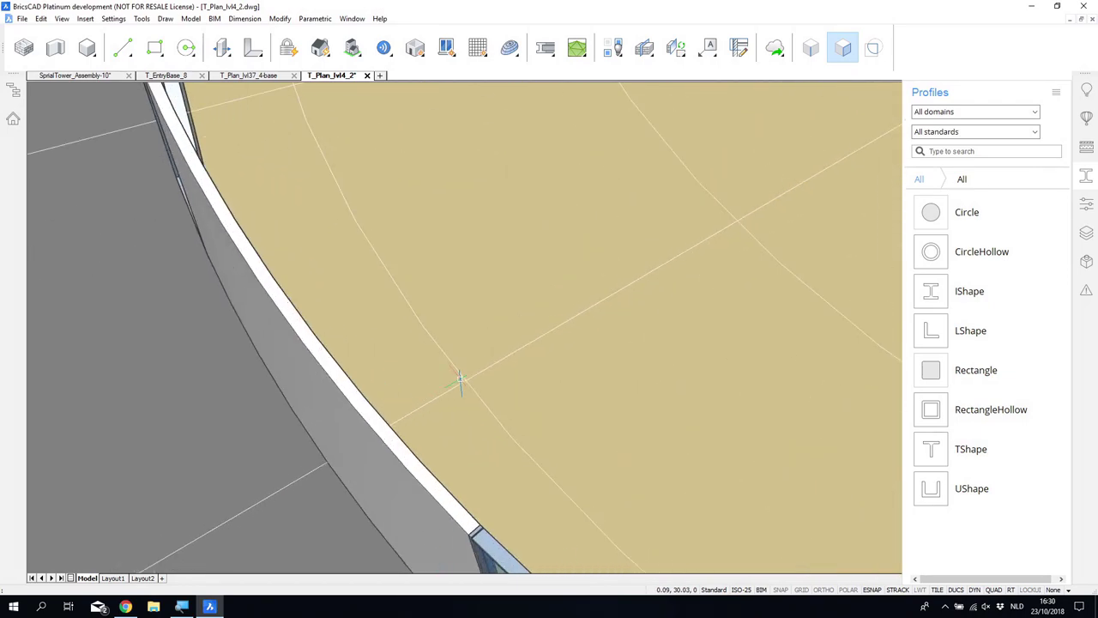
{"action": "mouse_move", "coordinate": [440, 567]}
{"action": "middle_mouse_down", "text": "shift"}
{"action": "mouse_move", "coordinate": [532, 611]}
{"action": "mouse_move", "coordinate": [515, 601]}
{"action": "middle_mouse_up", "text": "shift"}
{"action": "left_click", "coordinate": [187, 49]}
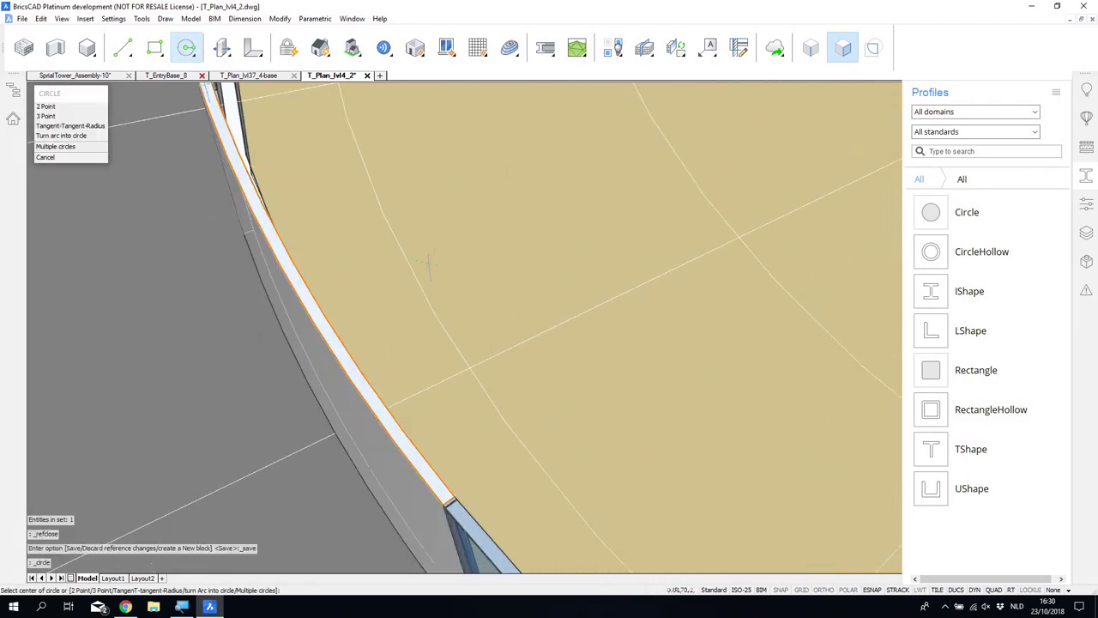
{"action": "left_click", "coordinate": [467, 368]}
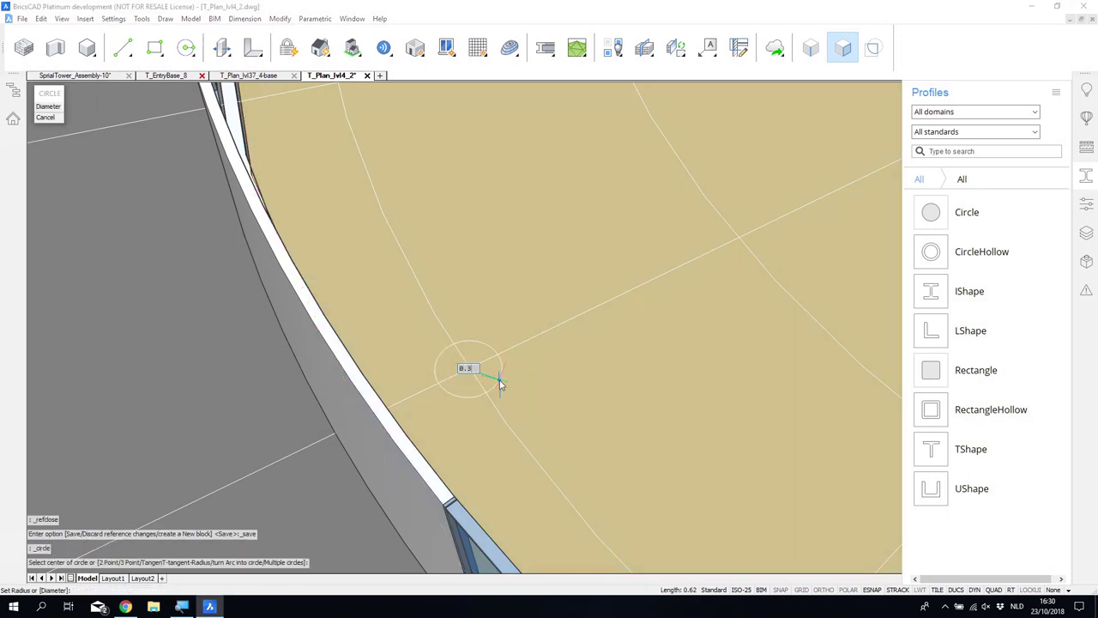
{"action": "type", "text": "0.3"}
{"action": "key", "text": "Return"}
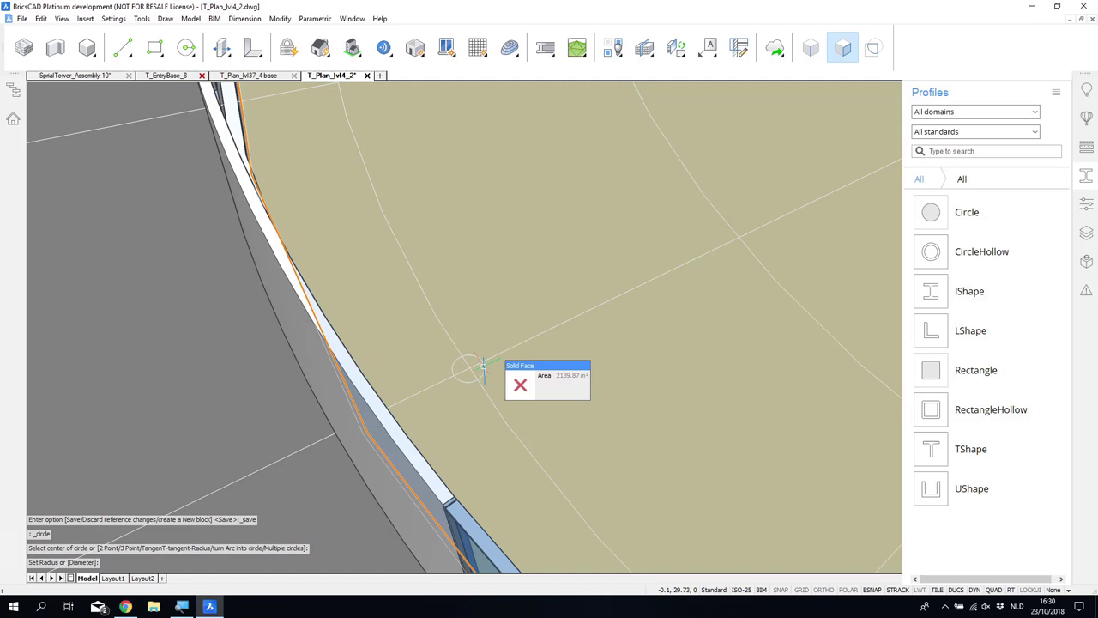
Step: Extrude the circle down into the floor slab to cut a shallow round recess
{"action": "scroll", "coordinate": [482, 369], "scroll_direction": "up", "scroll_amount": 1}
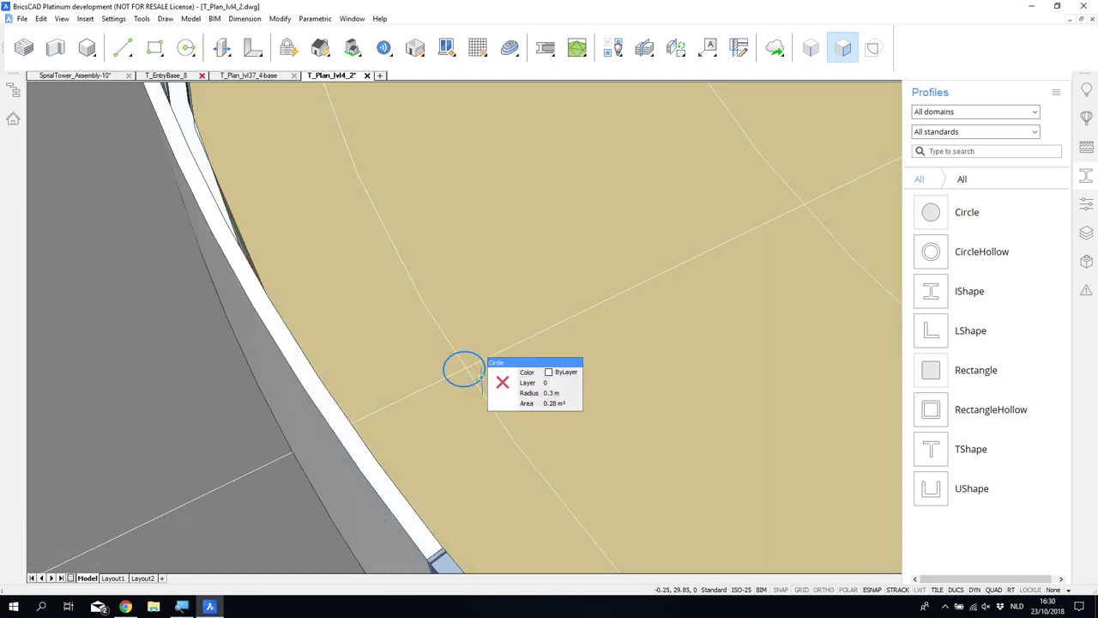
{"action": "mouse_move", "coordinate": [496, 391]}
{"action": "left_click", "coordinate": [532, 383]}
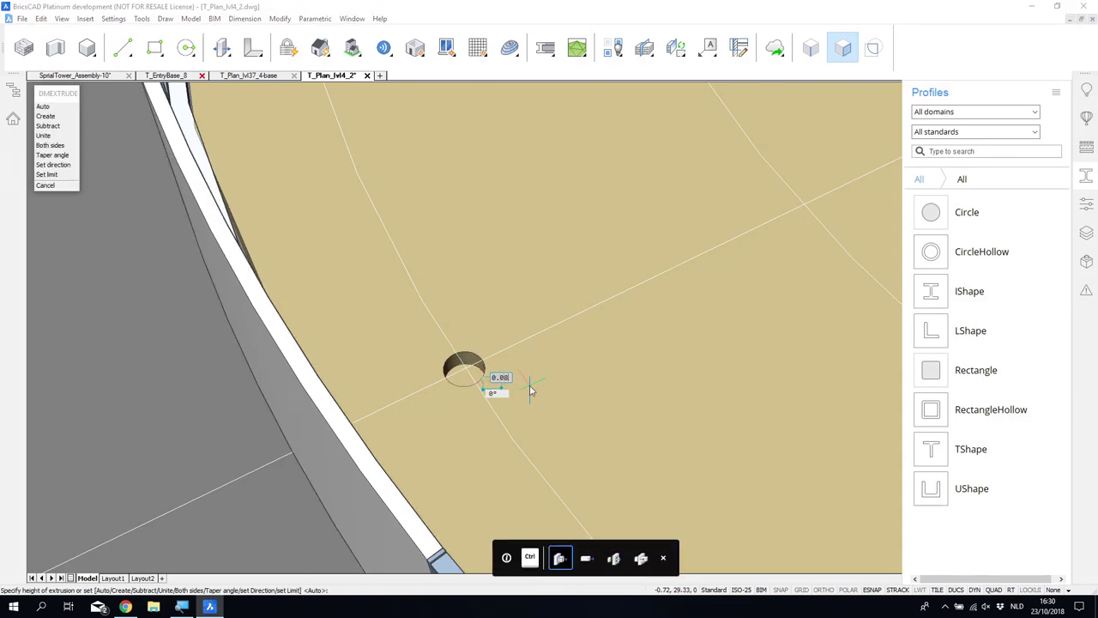
{"action": "key", "text": "Return"}
Step: Extrude the recess floor up 0.1 m to the grid intersection to form a round base plate flush with the slab
{"action": "scroll", "coordinate": [532, 386], "scroll_direction": "up", "scroll_amount": 2}
{"action": "mouse_move", "coordinate": [461, 369]}
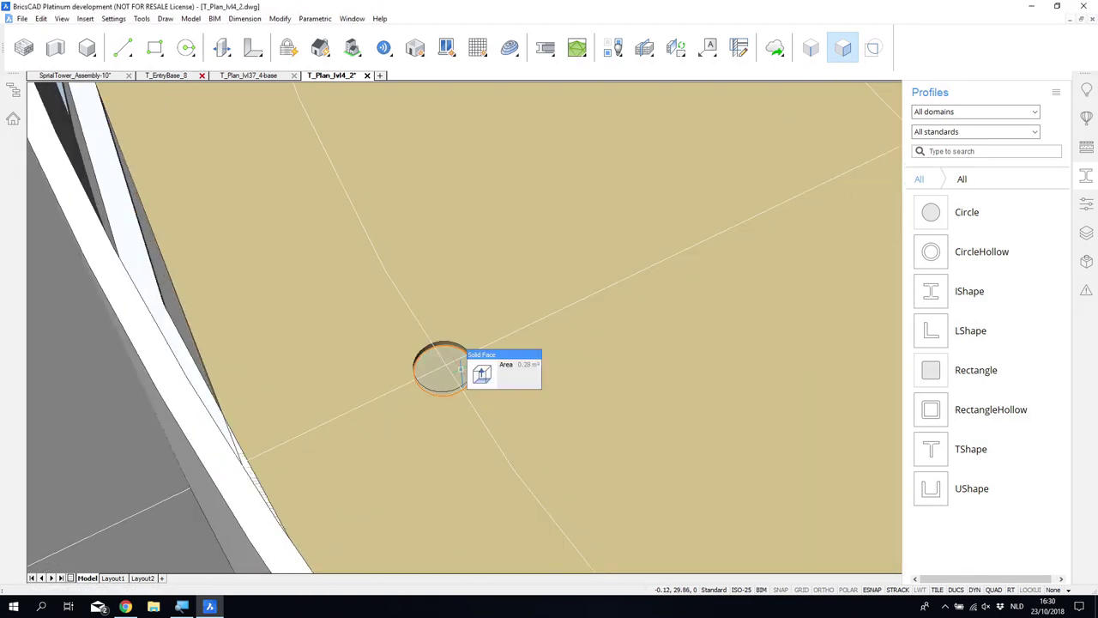
{"action": "left_click", "coordinate": [479, 372]}
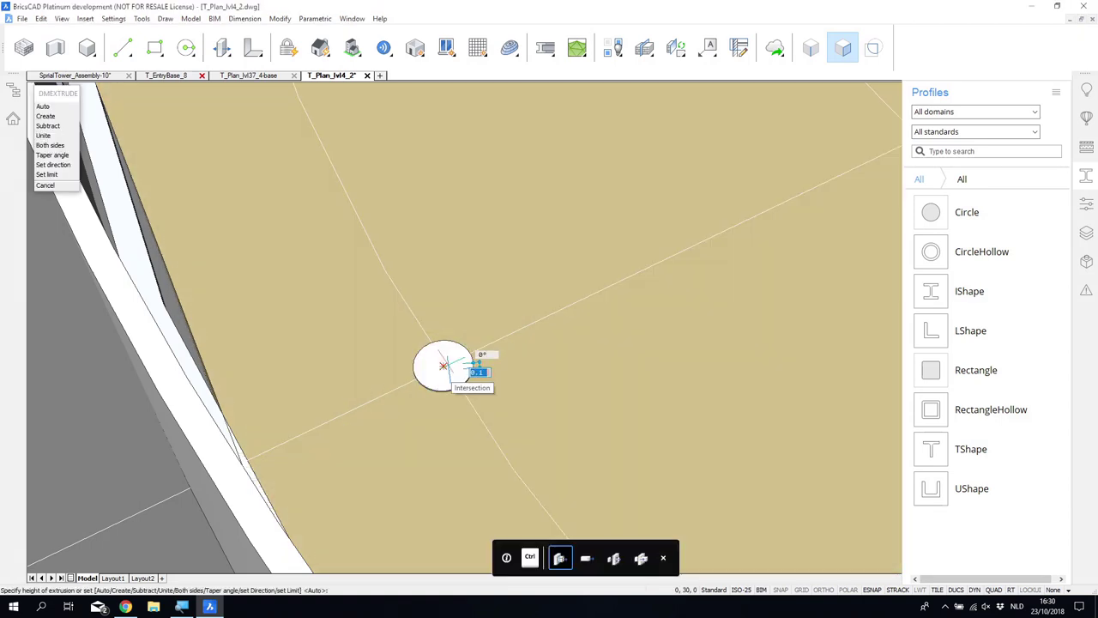
{"action": "left_click", "coordinate": [448, 364]}
Step: Filter the profile library to the Structural Steel domain and the AISC standard, and open the CircleHollow profiles
{"action": "middle_click_drag", "start_coordinate": [459, 373], "coordinate": [550, 604], "text": "shift"}
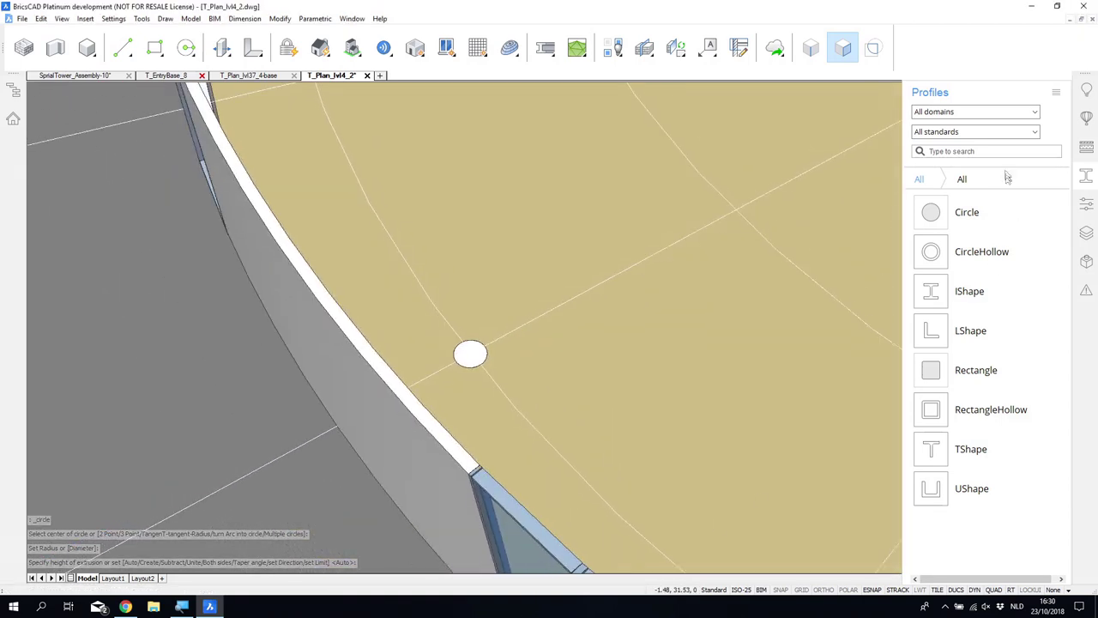
{"action": "left_click", "coordinate": [1026, 112]}
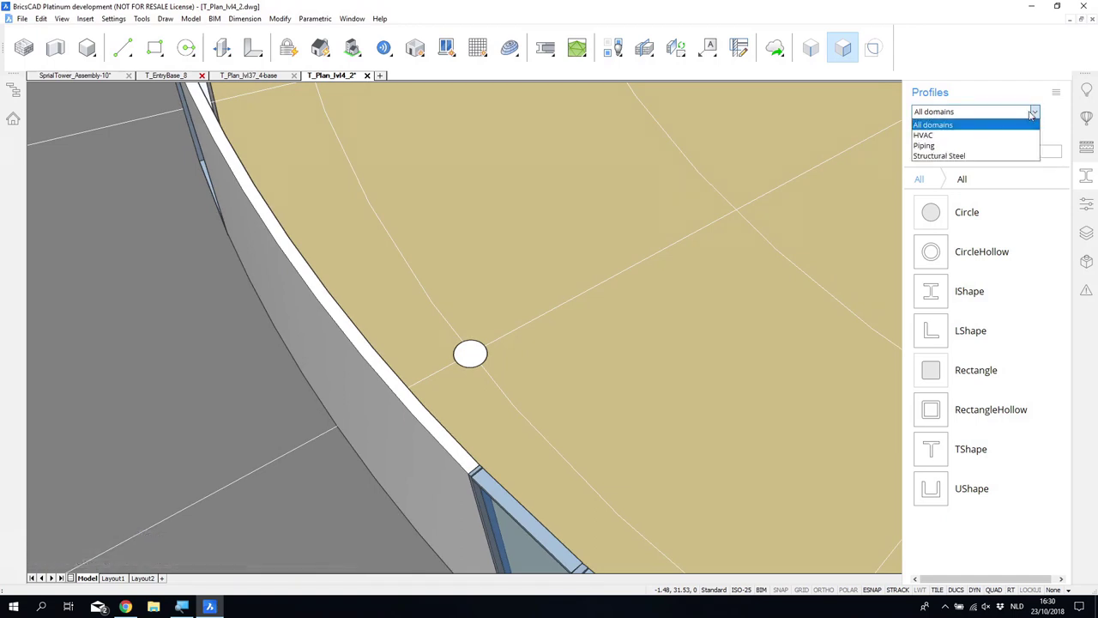
{"action": "left_click", "coordinate": [940, 156]}
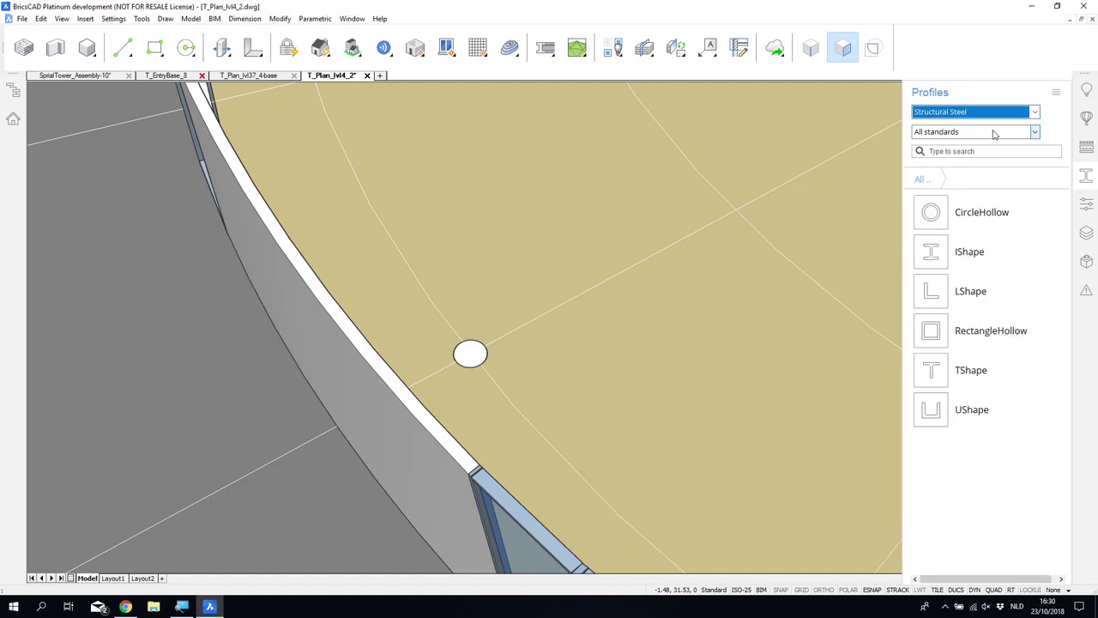
{"action": "left_click", "coordinate": [996, 135]}
{"action": "left_click", "coordinate": [956, 155]}
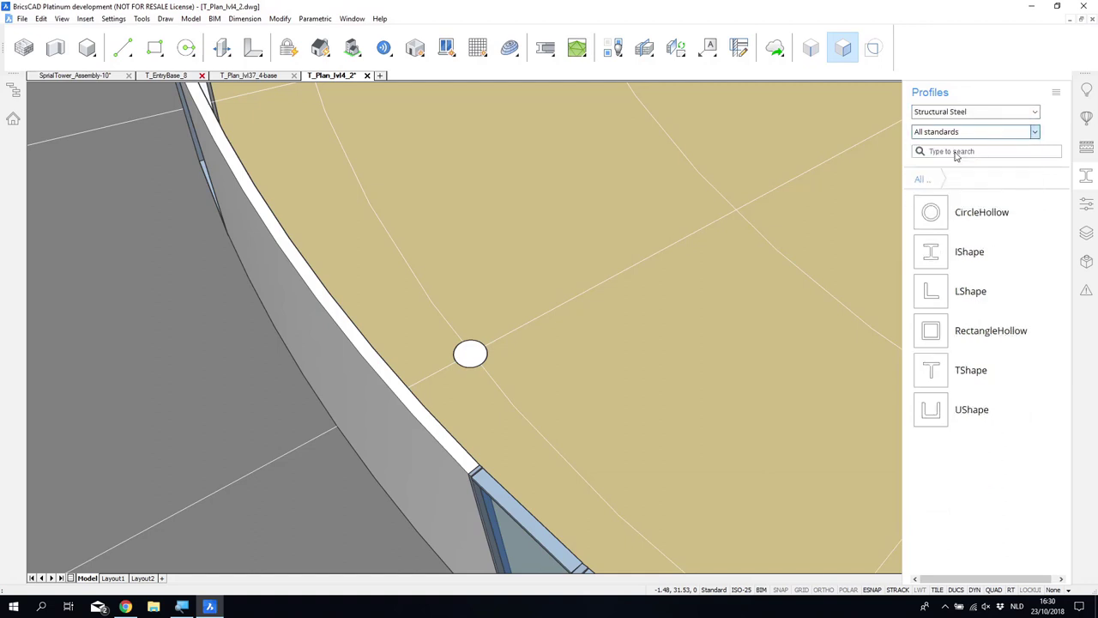
{"action": "left_click", "coordinate": [941, 215]}
Step: Place an AISC HSS 406.4x9.5 hollow profile as a vertical column on the center of the round base plate
{"action": "scroll", "coordinate": [962, 246], "scroll_direction": "down", "scroll_amount": 20}
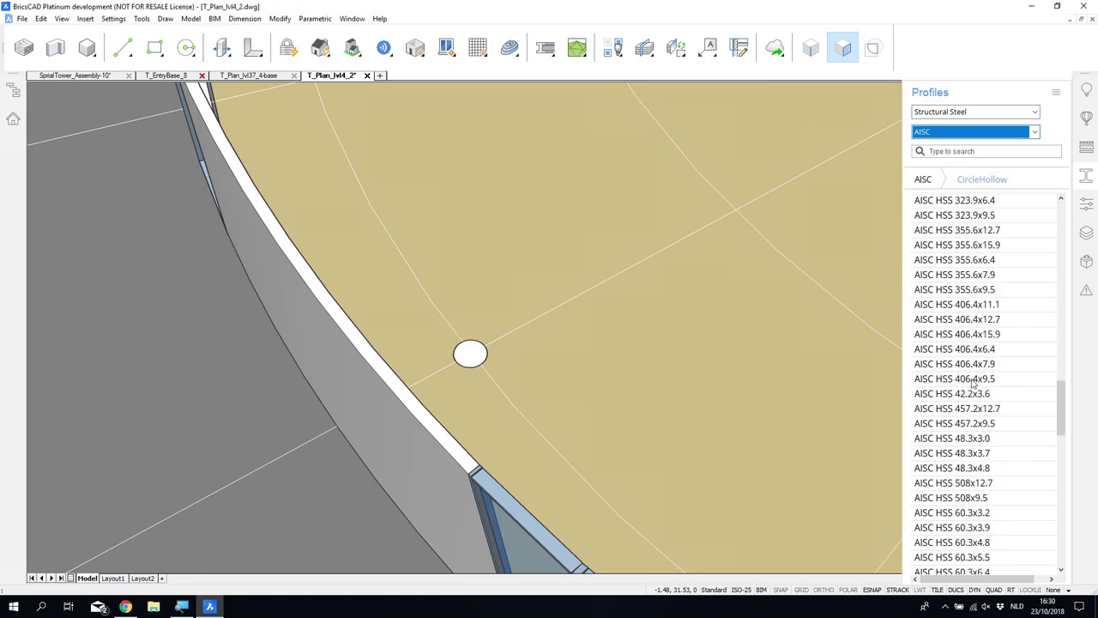
{"action": "left_click_drag", "start_coordinate": [341, 466], "coordinate": [322, 481]}
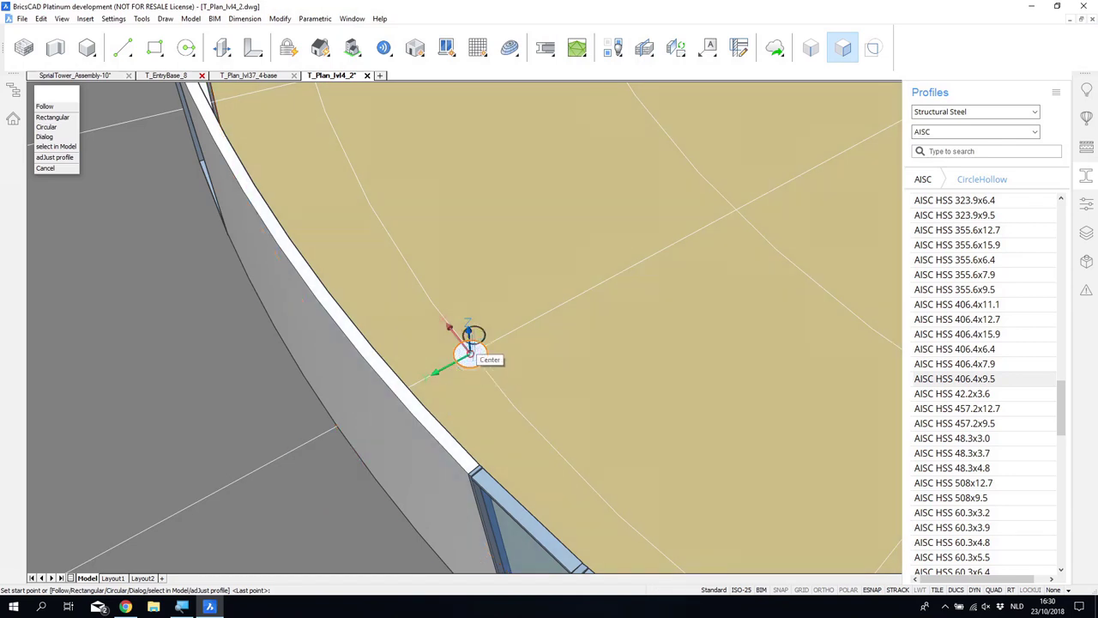
{"action": "left_click", "coordinate": [470, 352]}
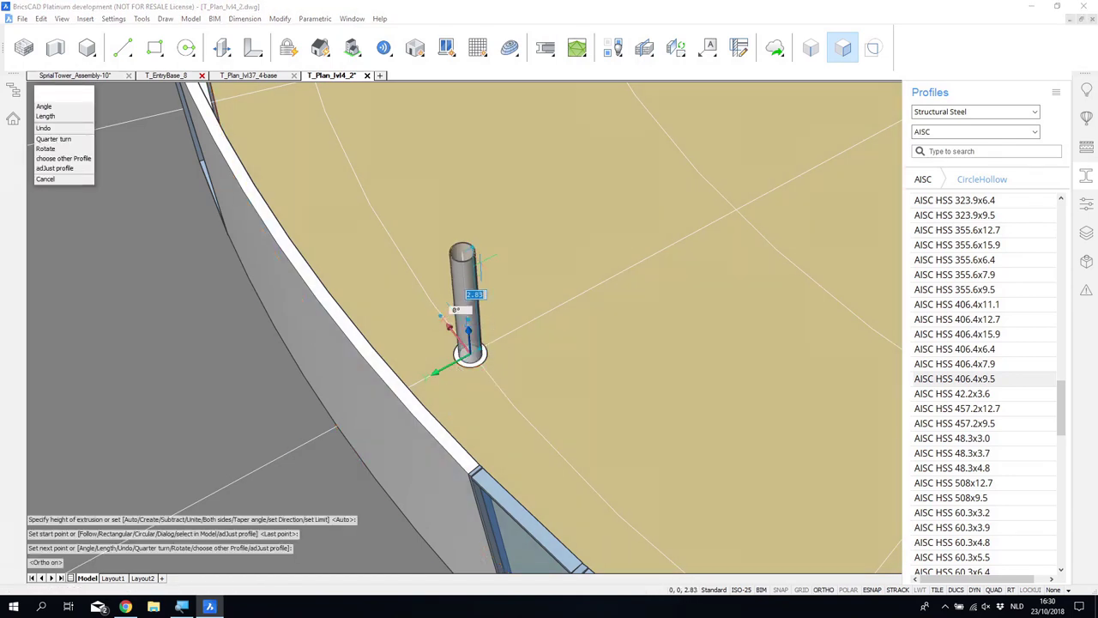
{"action": "left_click", "coordinate": [480, 262]}
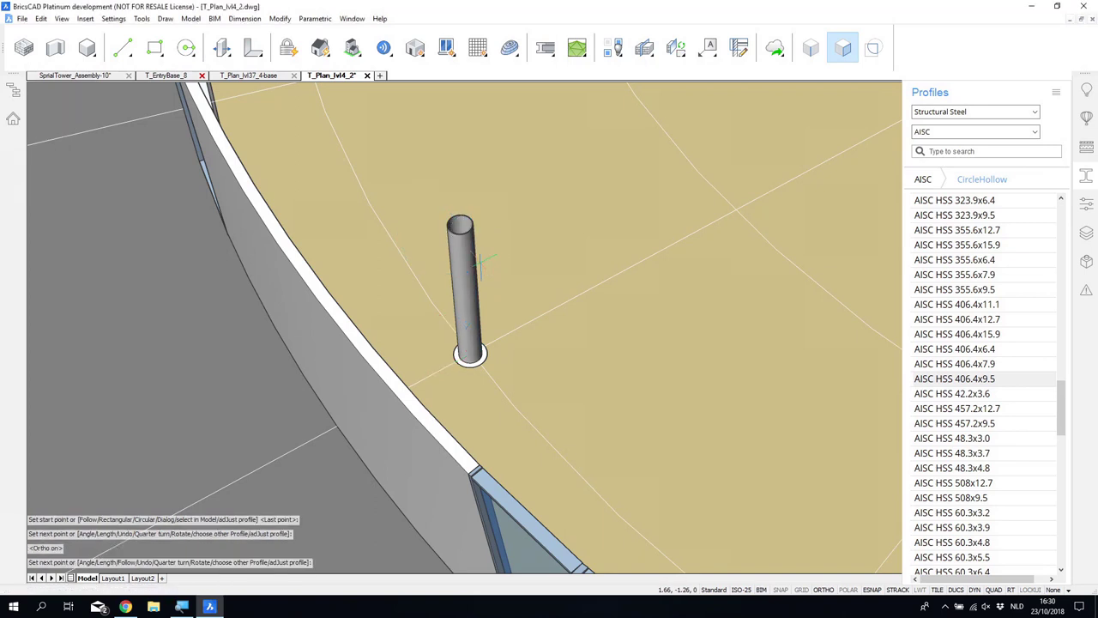
Step: Place an AISC HP 250x85 I-shape profile vertically from the plate's center, matching the height of the hollow column around it
{"action": "left_click", "coordinate": [931, 184]}
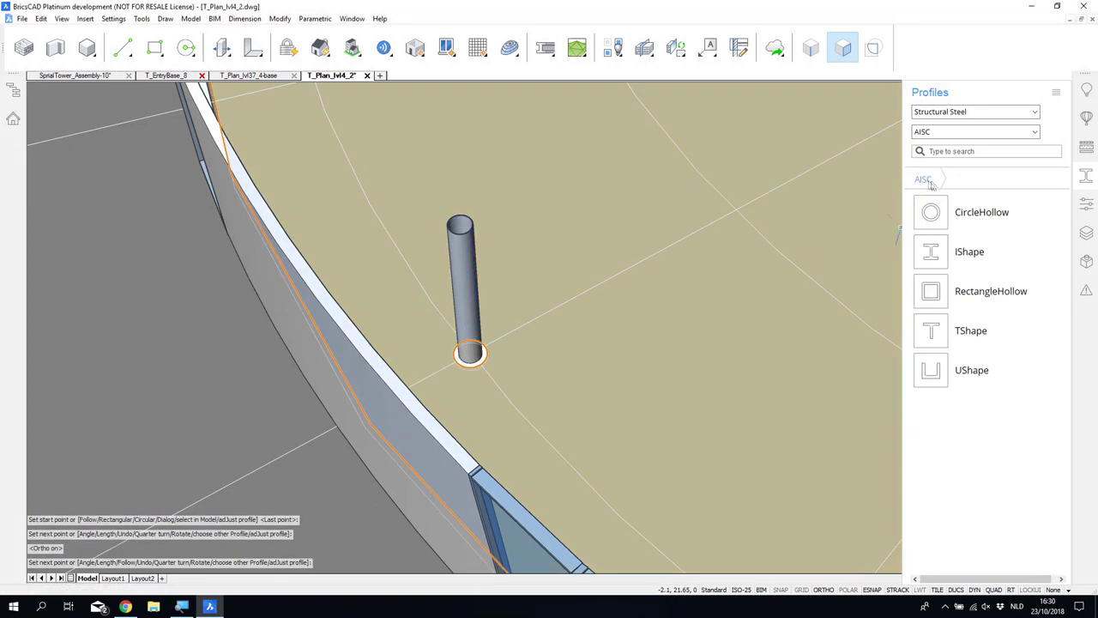
{"action": "left_click", "coordinate": [963, 253]}
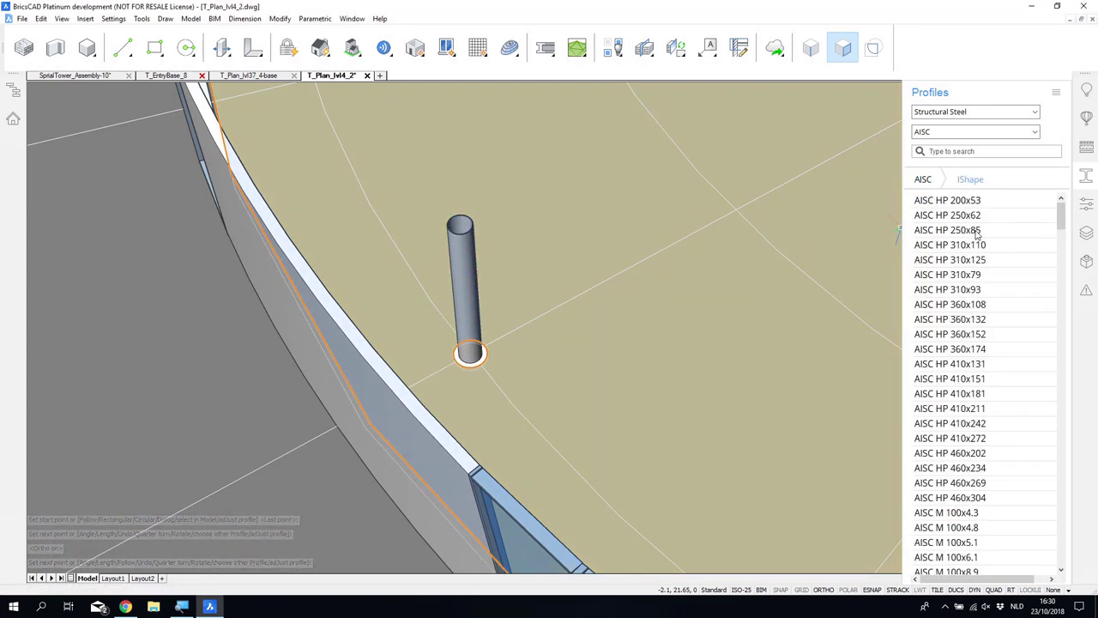
{"action": "left_click_drag", "start_coordinate": [976, 233], "coordinate": [704, 343]}
{"action": "left_click_drag", "start_coordinate": [304, 483], "coordinate": [303, 483]}
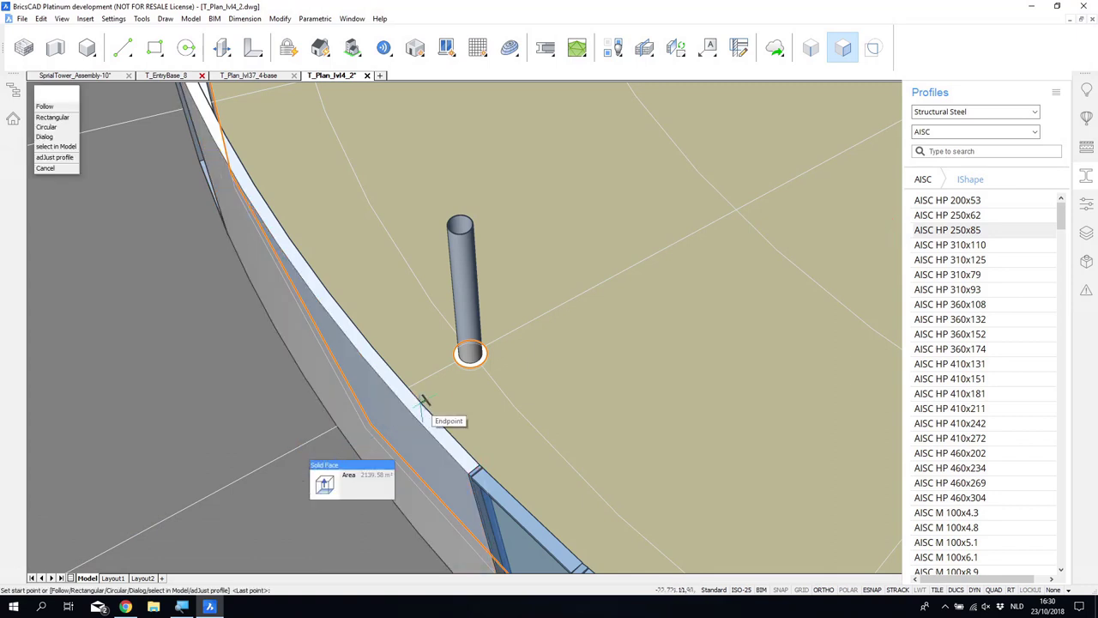
{"action": "left_click", "coordinate": [471, 353]}
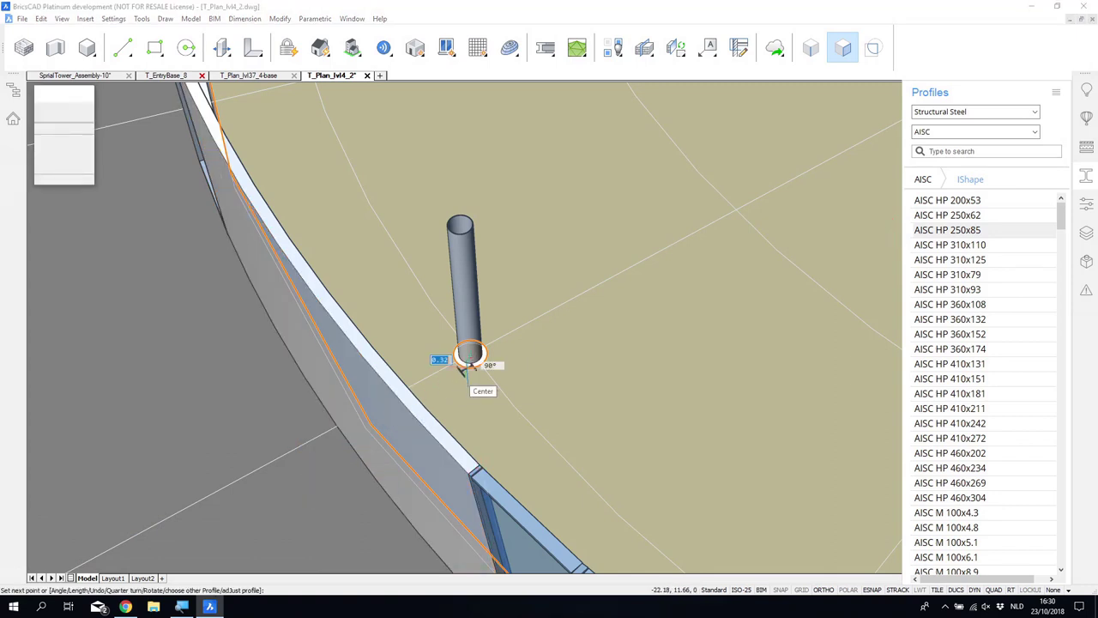
{"action": "key", "text": "F8"}
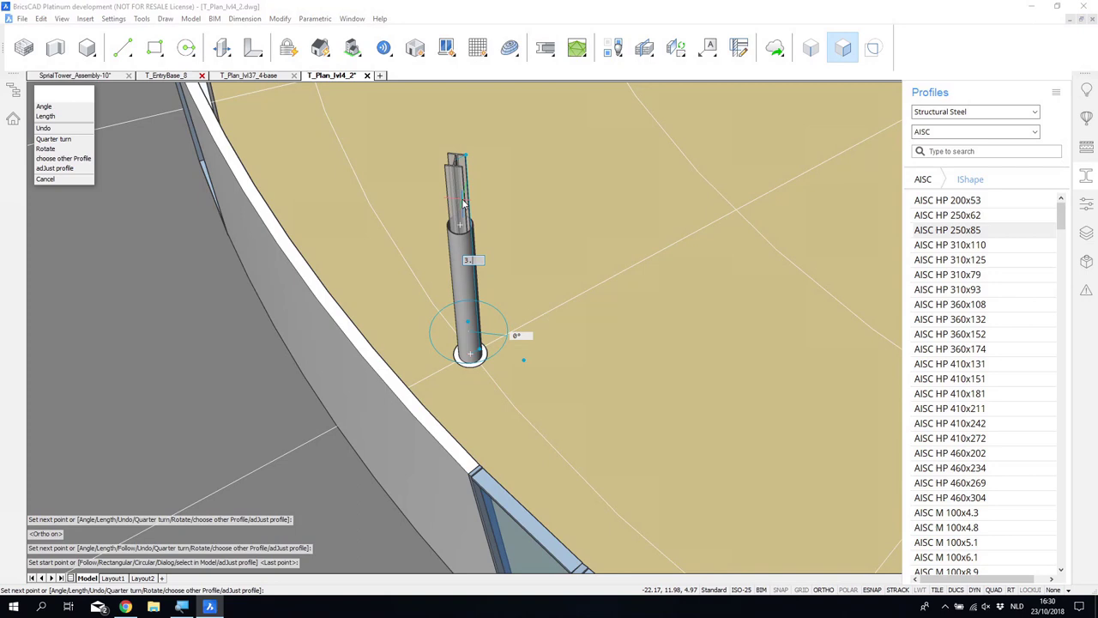
{"action": "key", "text": "Return"}
{"action": "key", "text": "Return"}
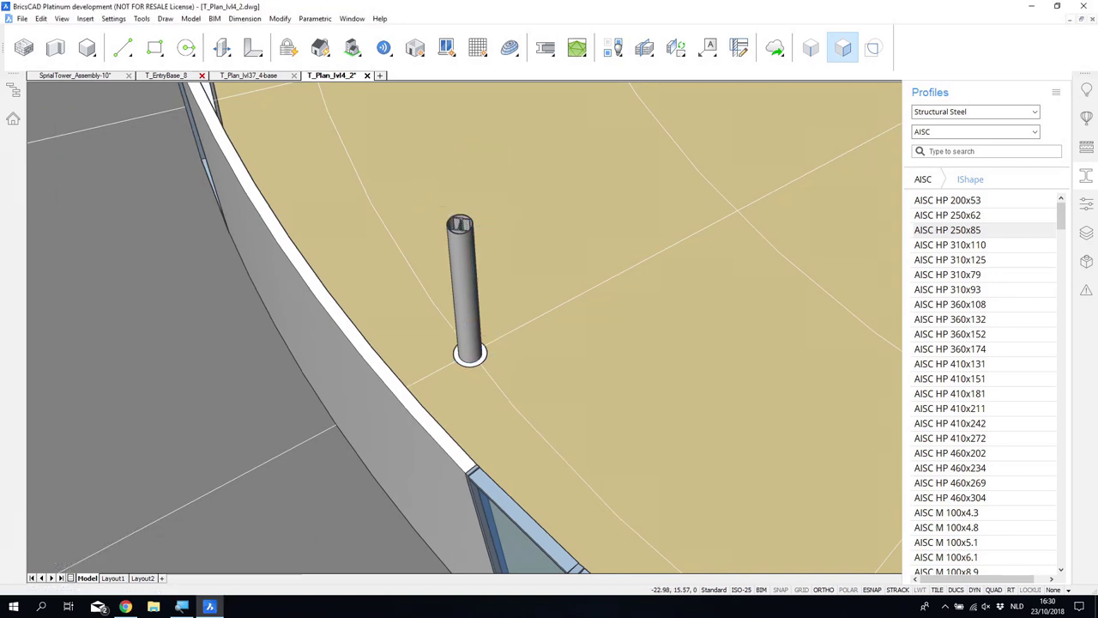
Step: Close the profile library and start propagating a pattern with the floor slab as the base solid
{"action": "scroll", "coordinate": [448, 313], "scroll_direction": "up", "scroll_amount": 6}
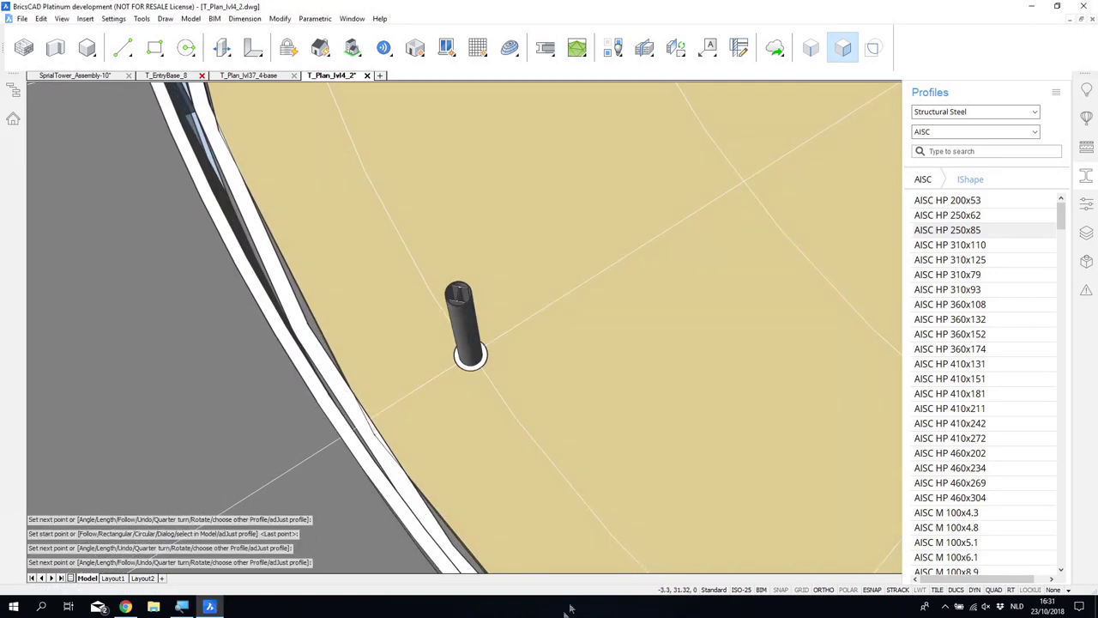
{"action": "middle_click_drag", "start_coordinate": [450, 315], "coordinate": [563, 525], "text": "shift"}
{"action": "scroll", "coordinate": [561, 421], "scroll_direction": "down", "scroll_amount": 2}
{"action": "middle_click_drag", "start_coordinate": [561, 421], "coordinate": [573, 378], "text": "shift"}
{"action": "left_click", "coordinate": [1087, 176]}
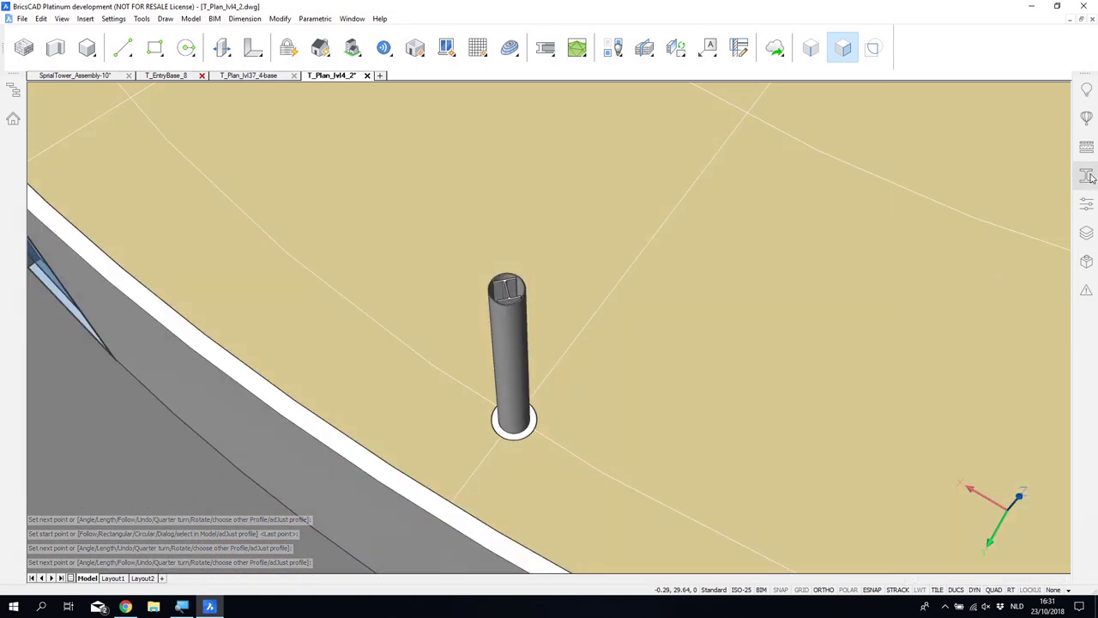
{"action": "middle_click_drag", "start_coordinate": [446, 613], "coordinate": [507, 454], "text": "shift"}
{"action": "mouse_move", "coordinate": [555, 347]}
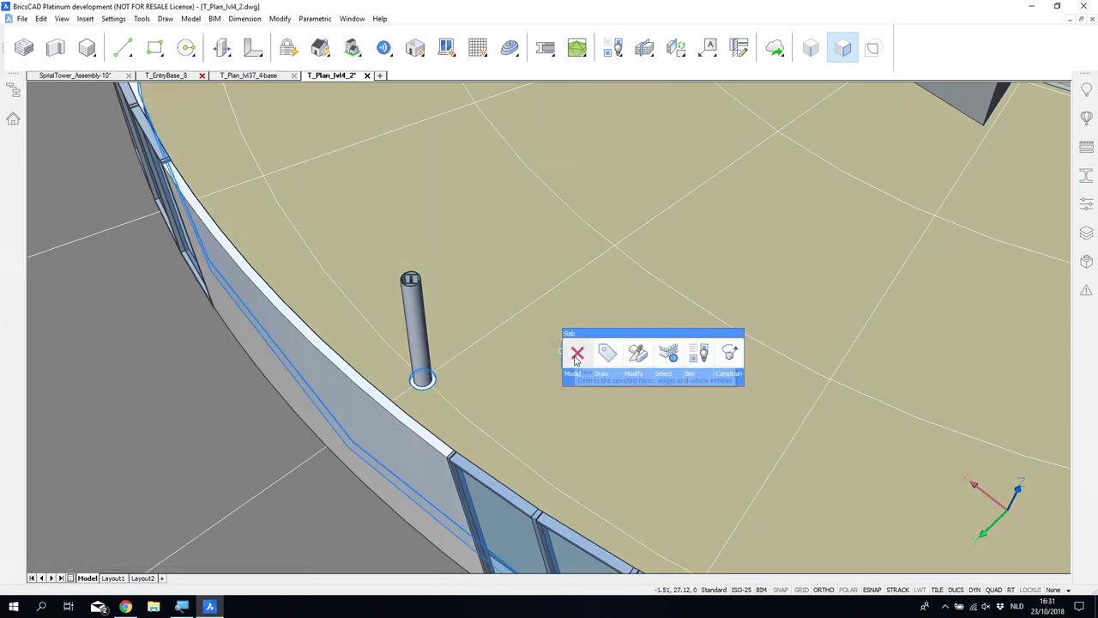
{"action": "mouse_move", "coordinate": [571, 384]}
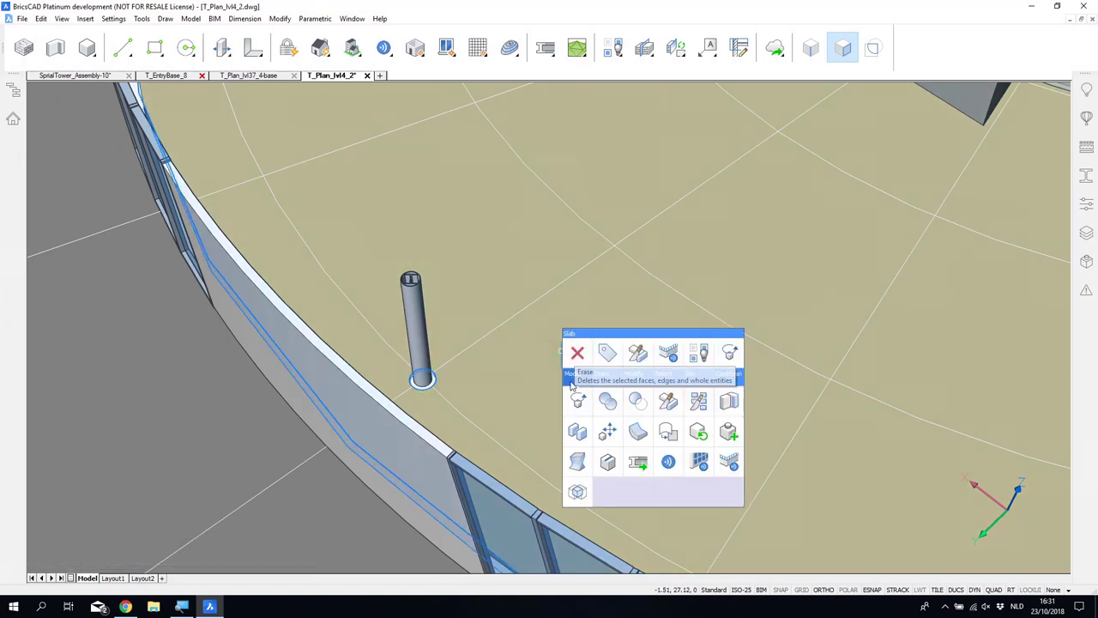
{"action": "left_click", "coordinate": [700, 465]}
Step: Select the round base plate, the hollow column and the I-shape inside it as the detail objects for propagation
{"action": "scroll", "coordinate": [416, 390], "scroll_direction": "up", "scroll_amount": 2}
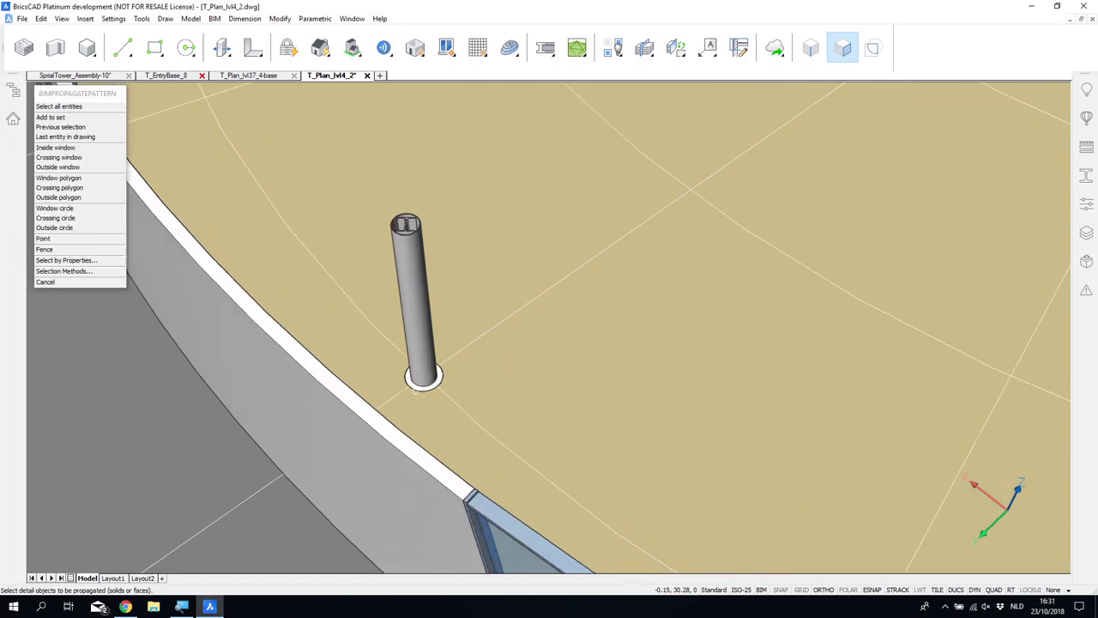
{"action": "scroll", "coordinate": [415, 390], "scroll_direction": "up", "scroll_amount": 3}
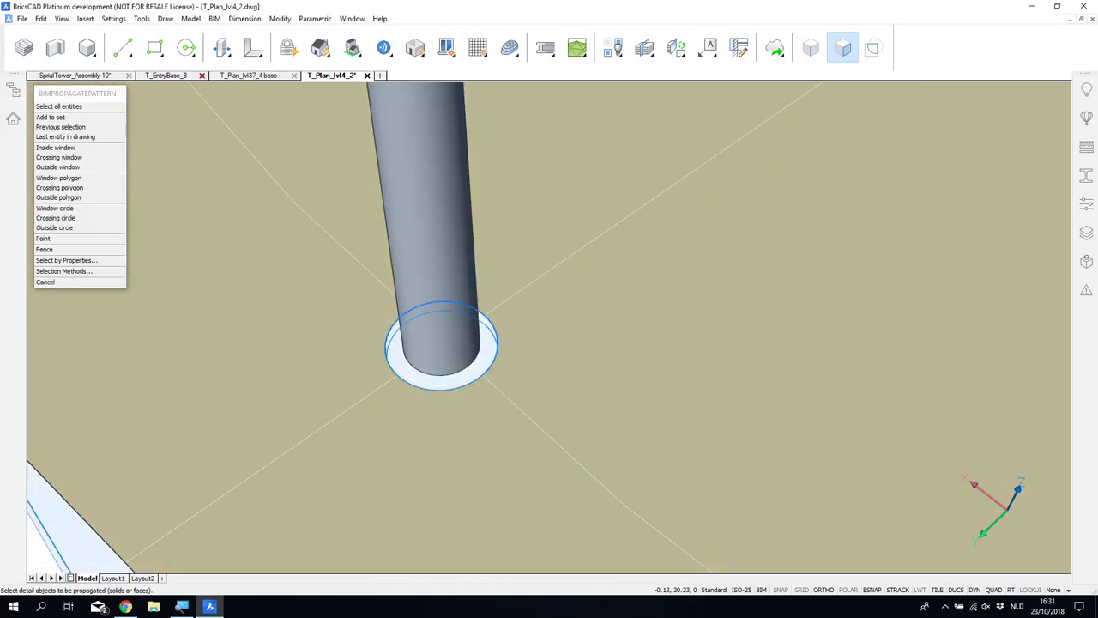
{"action": "middle_click_drag", "start_coordinate": [604, 377], "coordinate": [608, 412]}
{"action": "scroll", "coordinate": [585, 381], "scroll_direction": "down", "scroll_amount": 2}
{"action": "scroll", "coordinate": [543, 391], "scroll_direction": "up", "scroll_amount": 2}
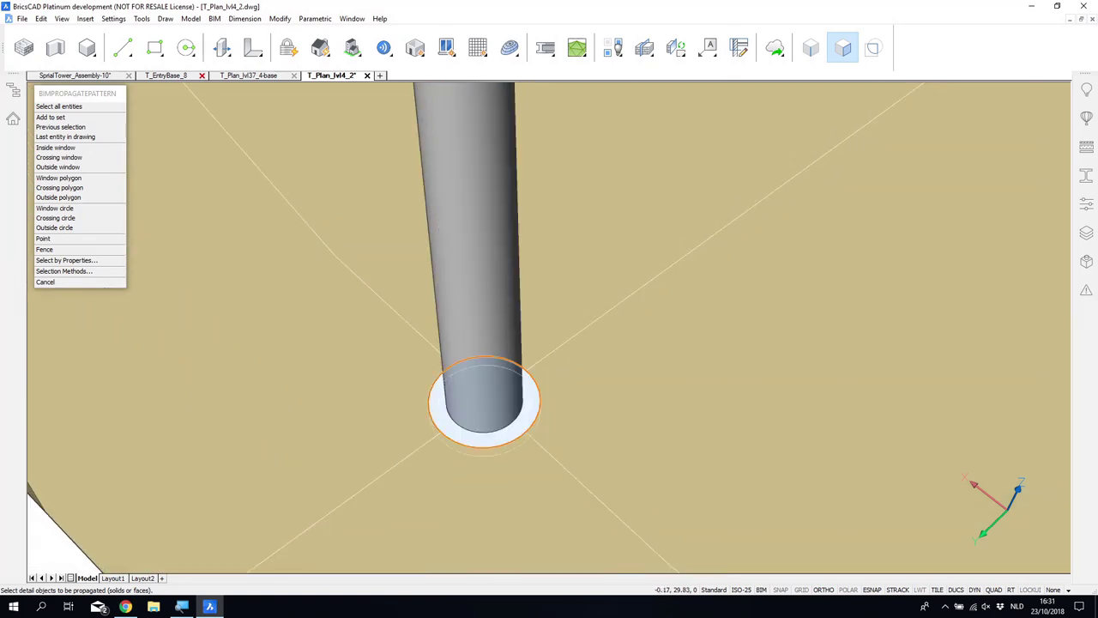
{"action": "left_click", "coordinate": [530, 392]}
{"action": "scroll", "coordinate": [529, 378], "scroll_direction": "down", "scroll_amount": 2}
{"action": "middle_click_drag", "start_coordinate": [544, 272], "coordinate": [546, 490]}
{"action": "scroll", "coordinate": [500, 340], "scroll_direction": "up", "scroll_amount": 2}
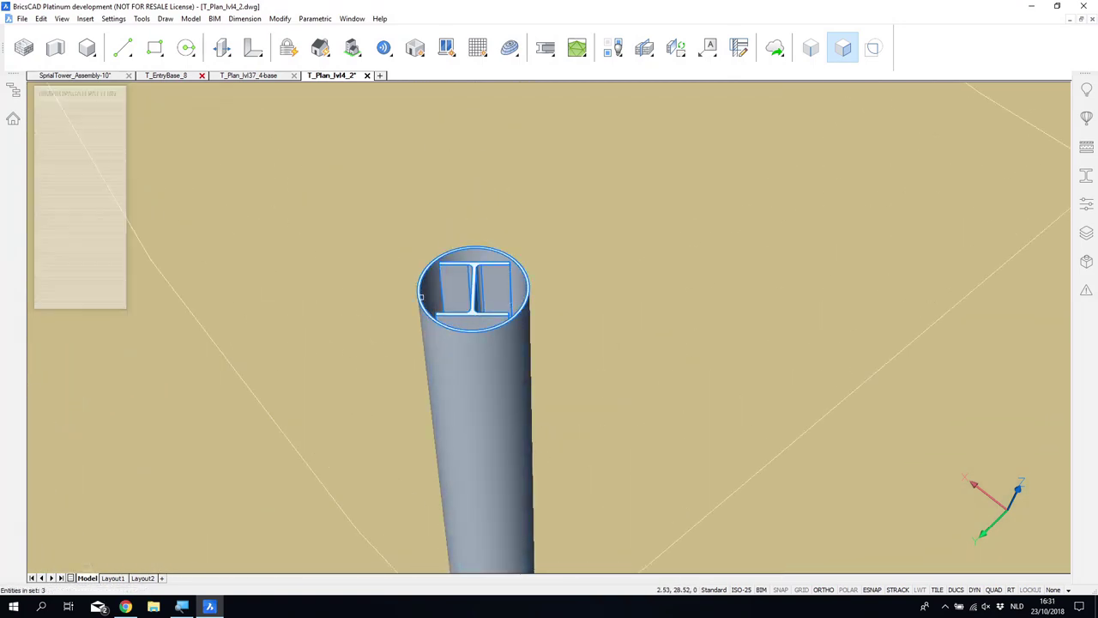
{"action": "left_click", "coordinate": [461, 323]}
{"action": "scroll", "coordinate": [461, 323], "scroll_direction": "down", "scroll_amount": 3}
{"action": "key", "text": "Return"}
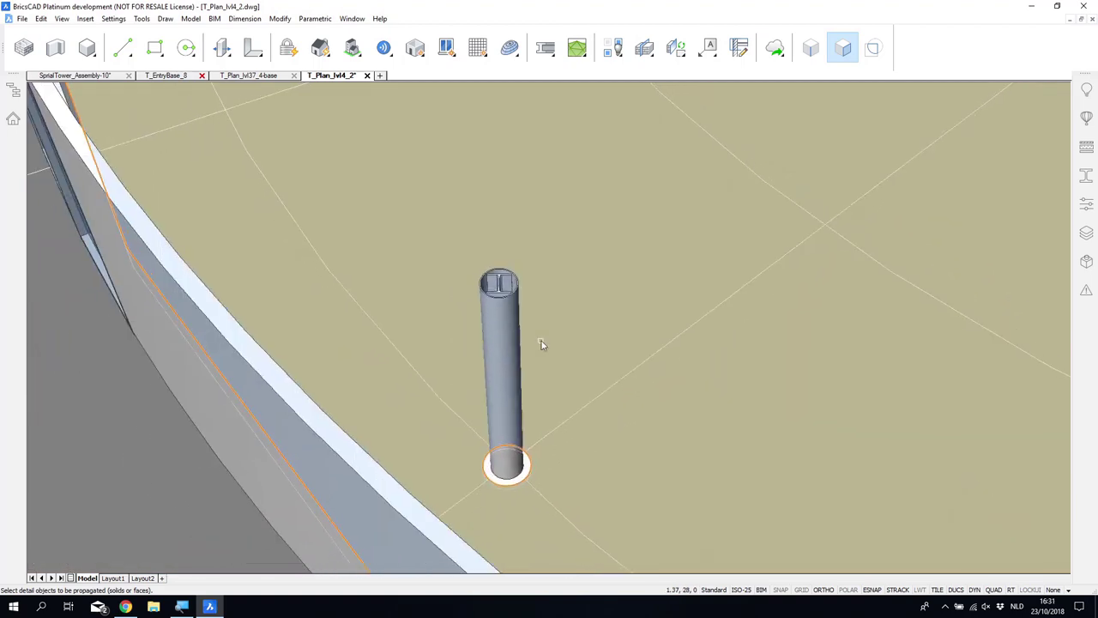
Step: Confirm the column detail, propagate it as a block over the floor slab, and choose BIM Grid as the propagation pattern
{"action": "key", "text": "Return"}
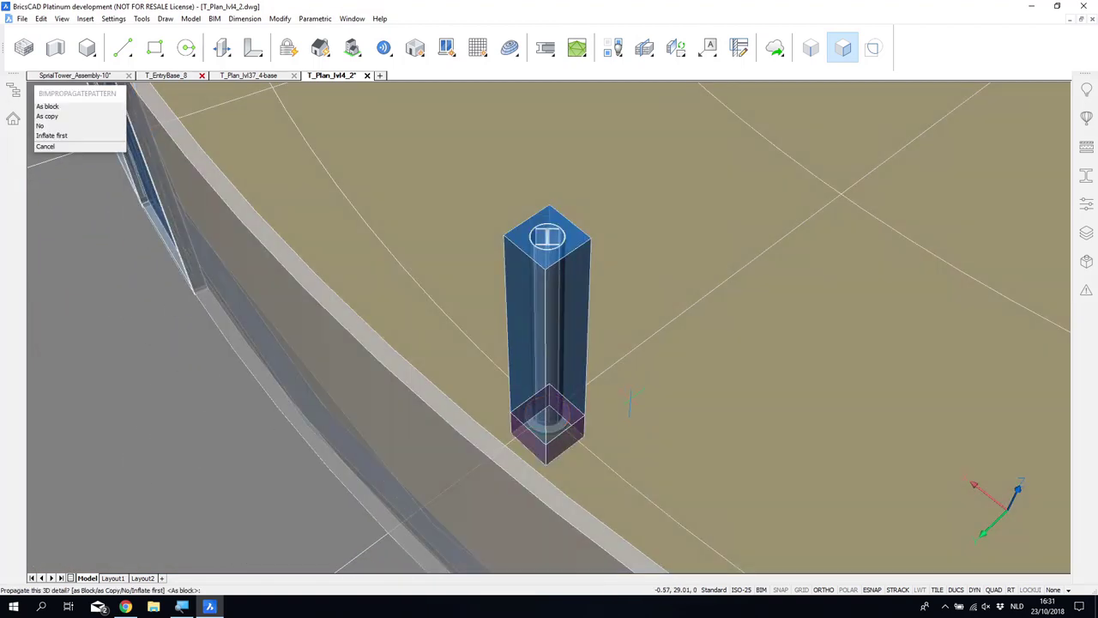
{"action": "key", "text": "Return"}
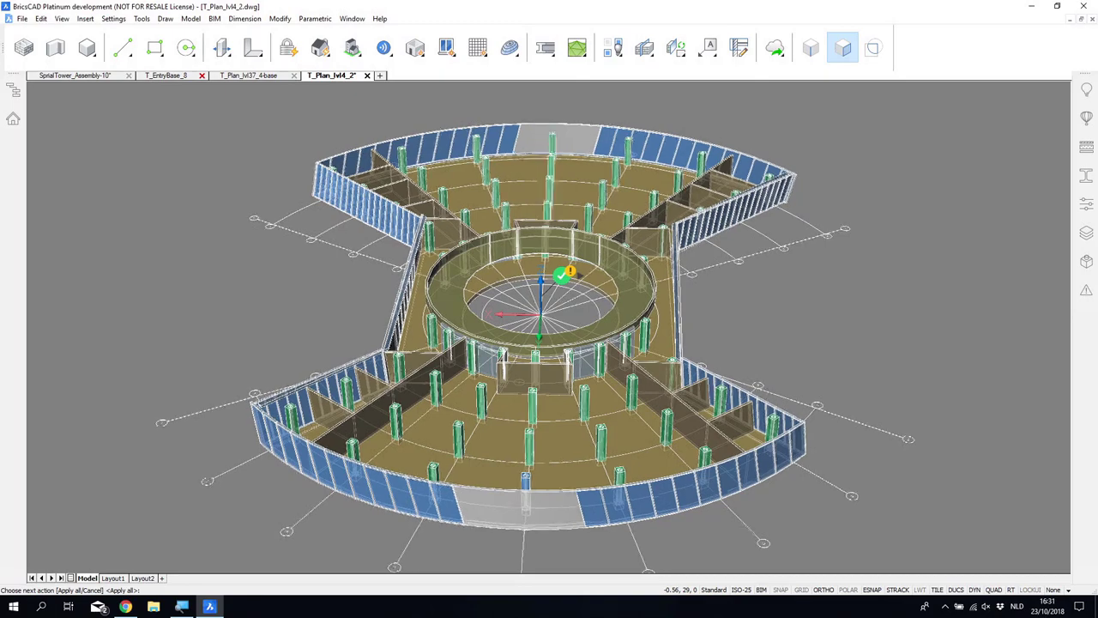
{"action": "mouse_move", "coordinate": [611, 277]}
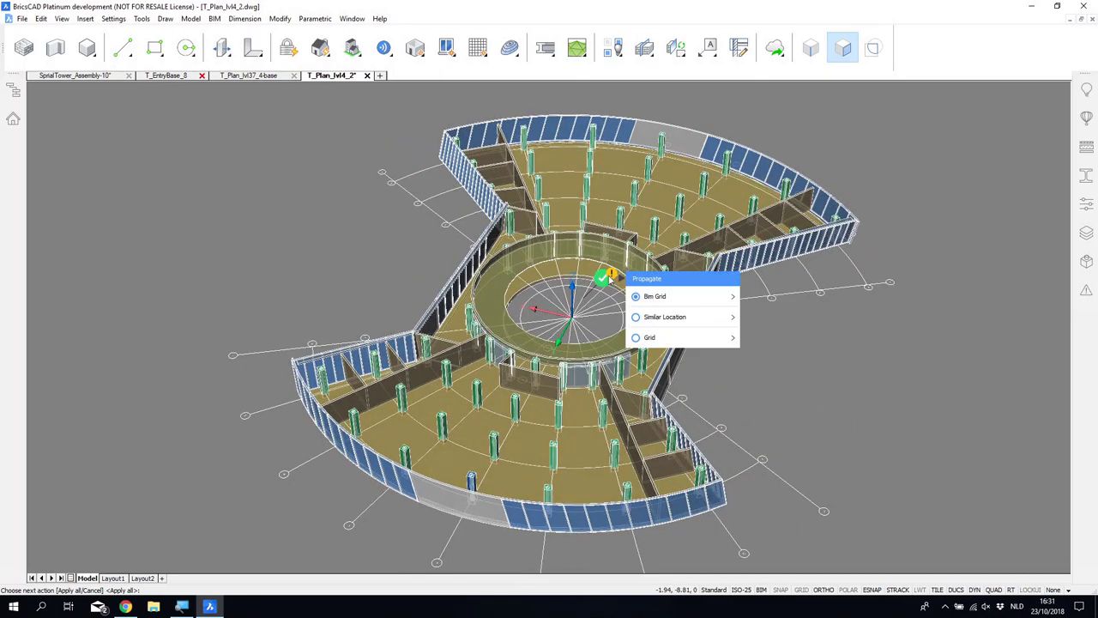
{"action": "left_click", "coordinate": [694, 297]}
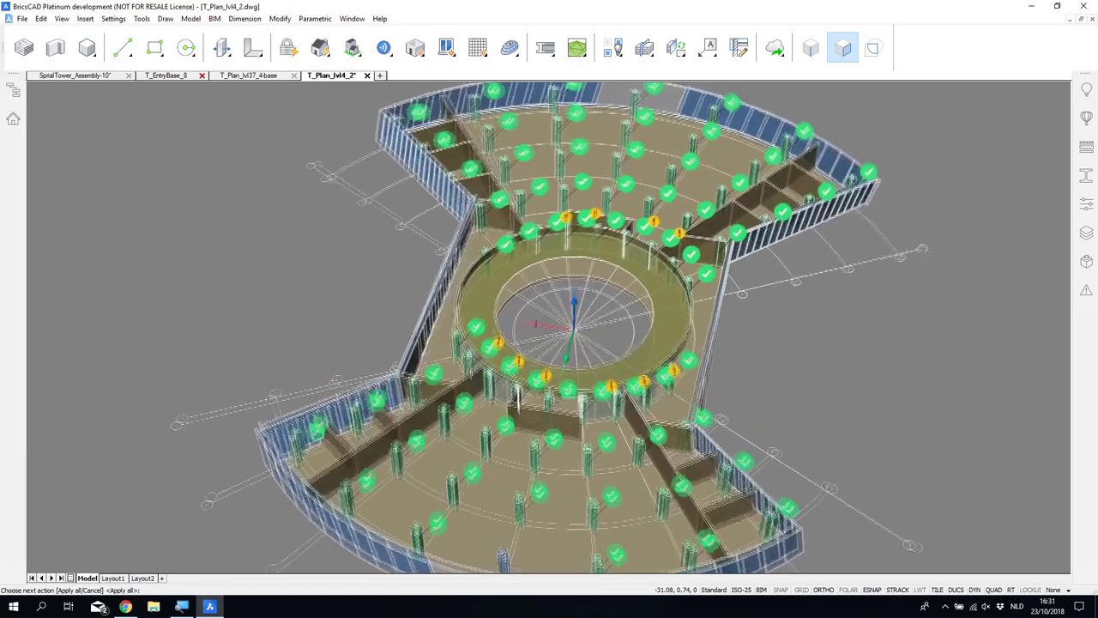
Step: Exclude the suggested columns that clash with the walls around the central ring and apply all remaining suggestions
{"action": "middle_click_drag", "start_coordinate": [785, 544], "coordinate": [849, 553], "text": "shift"}
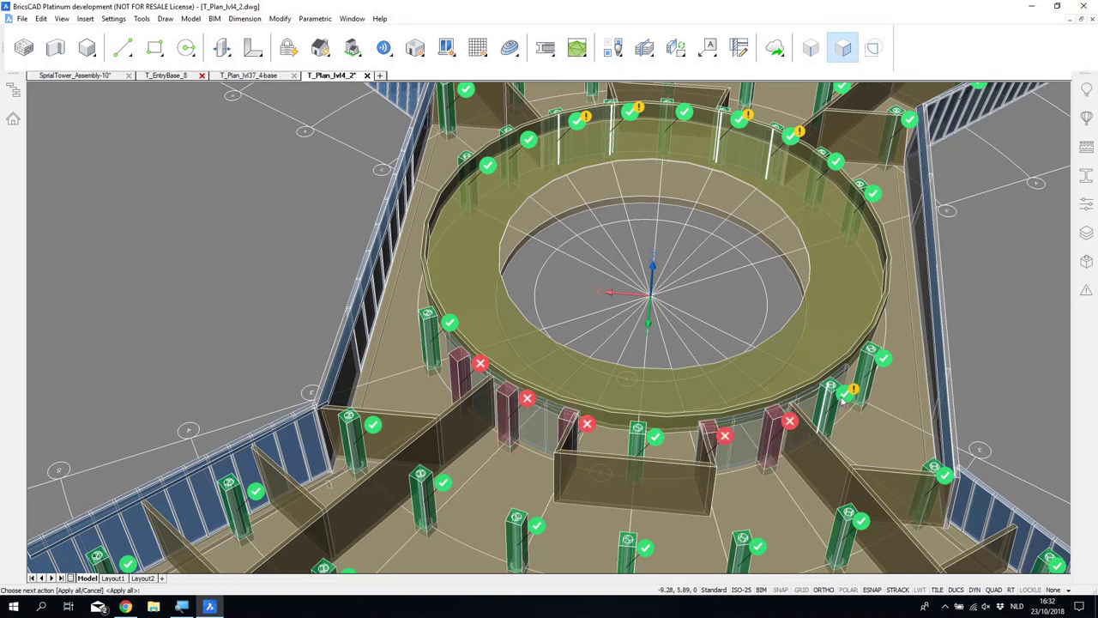
{"action": "left_click", "coordinate": [816, 163]}
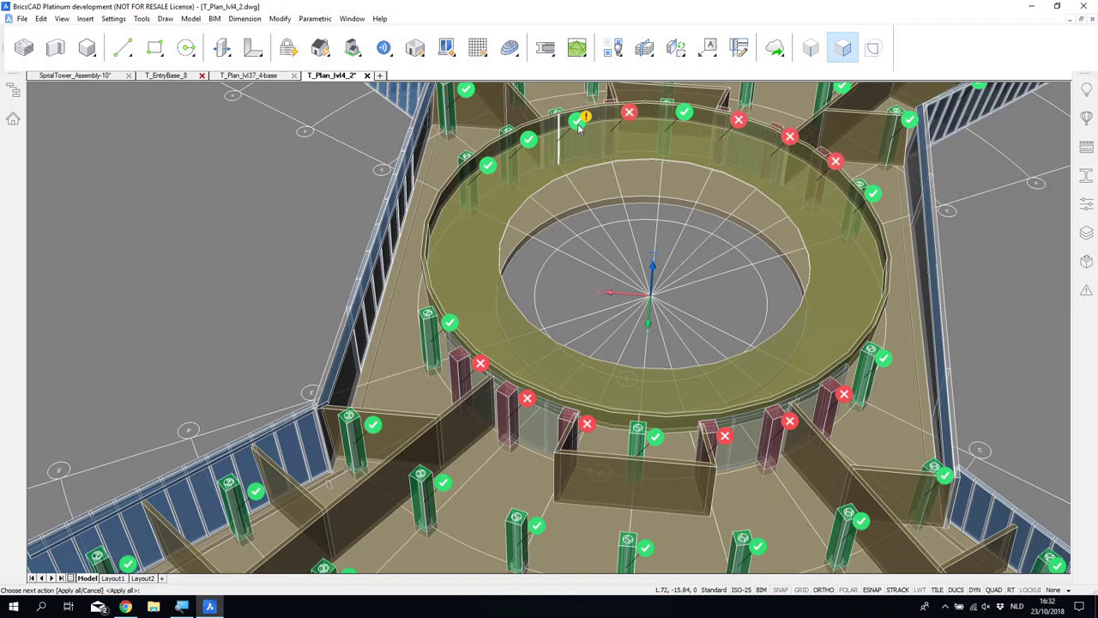
{"action": "scroll", "coordinate": [633, 262], "scroll_direction": "down", "scroll_amount": 3}
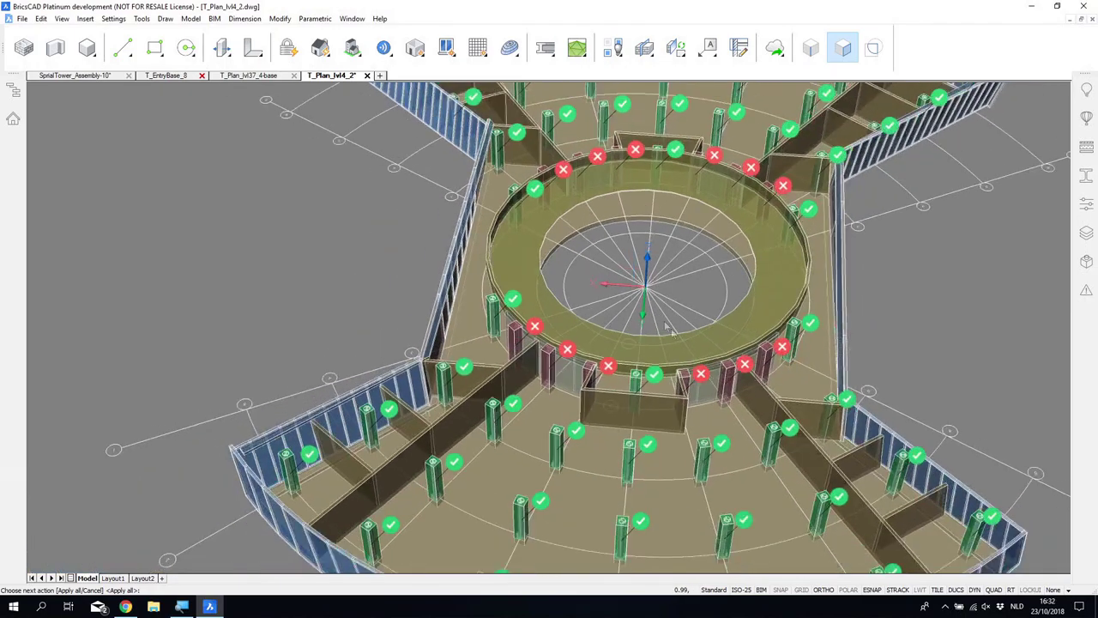
{"action": "middle_click_drag", "start_coordinate": [667, 326], "coordinate": [710, 353], "text": "shift"}
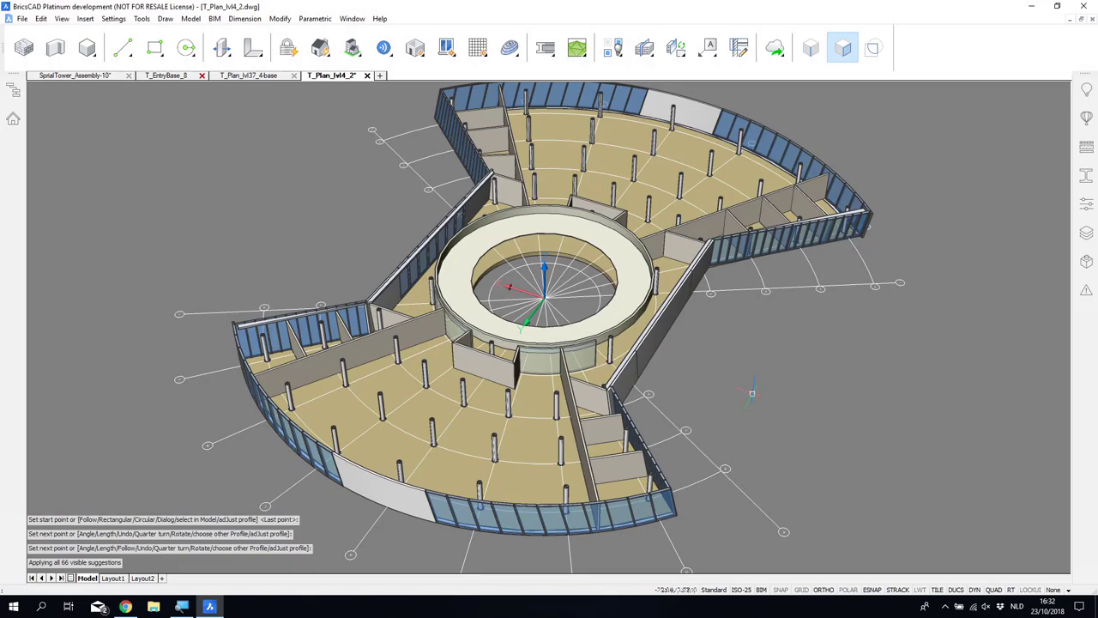
Step: Examine the propagated composite columns up close and across the whole floor
{"action": "middle_click_drag", "start_coordinate": [752, 393], "coordinate": [699, 386], "text": "shift"}
{"action": "scroll", "coordinate": [699, 386], "scroll_direction": "up", "scroll_amount": 2}
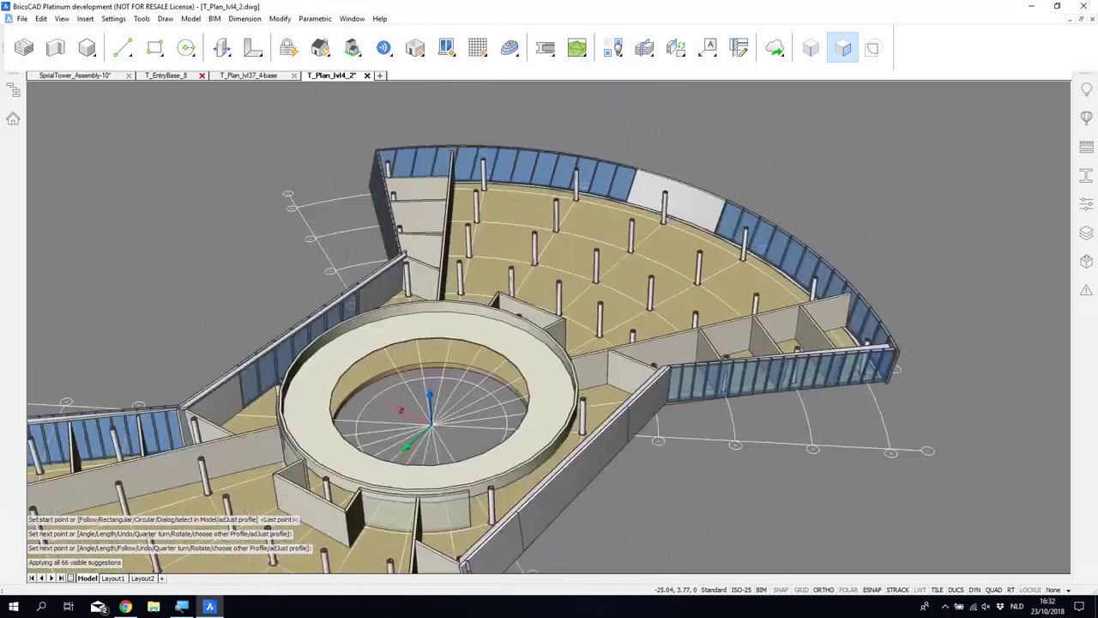
{"action": "scroll", "coordinate": [571, 294], "scroll_direction": "up", "scroll_amount": 10}
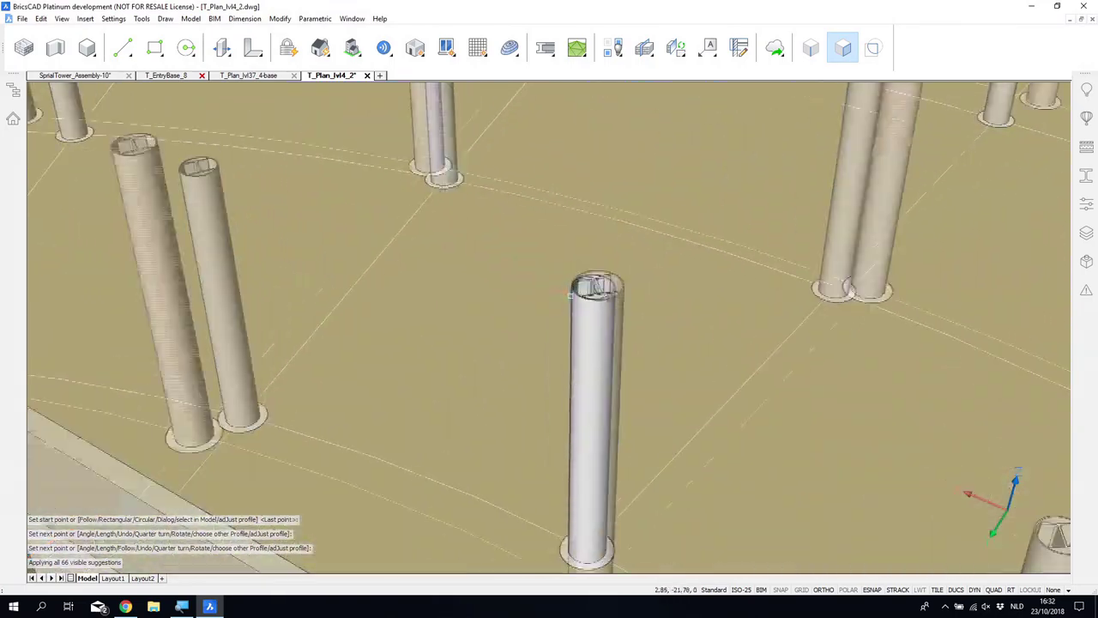
{"action": "scroll", "coordinate": [571, 295], "scroll_direction": "up", "scroll_amount": 1}
{"action": "middle_click_drag", "start_coordinate": [570, 295], "coordinate": [534, 397], "text": "shift"}
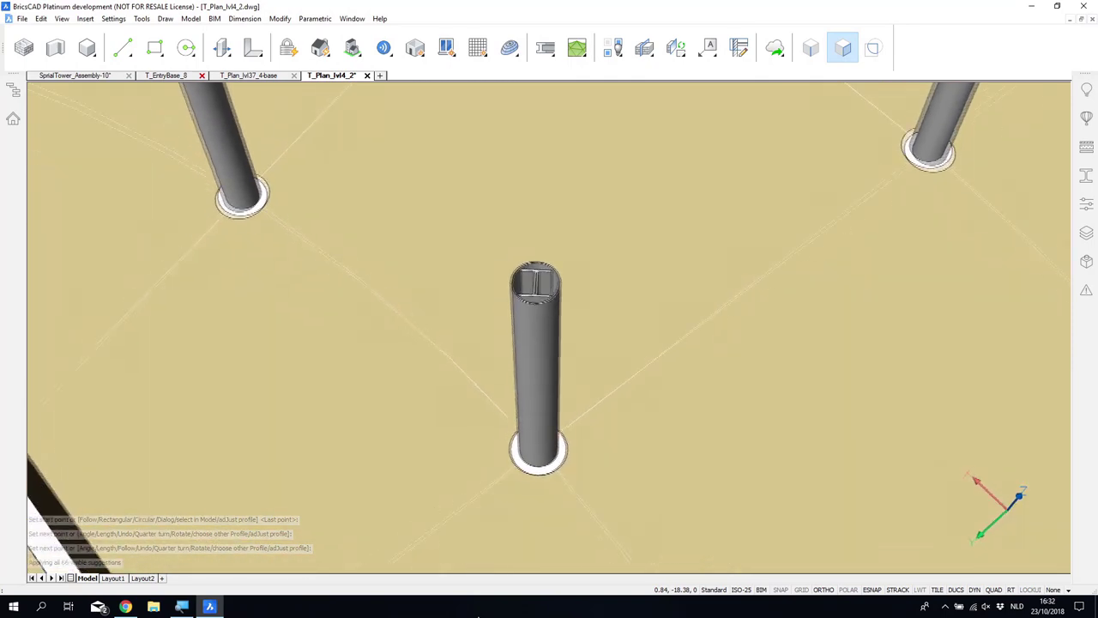
{"action": "middle_click_drag", "start_coordinate": [478, 615], "coordinate": [549, 412], "text": "shift"}
{"action": "scroll", "coordinate": [583, 292], "scroll_direction": "down", "scroll_amount": 5}
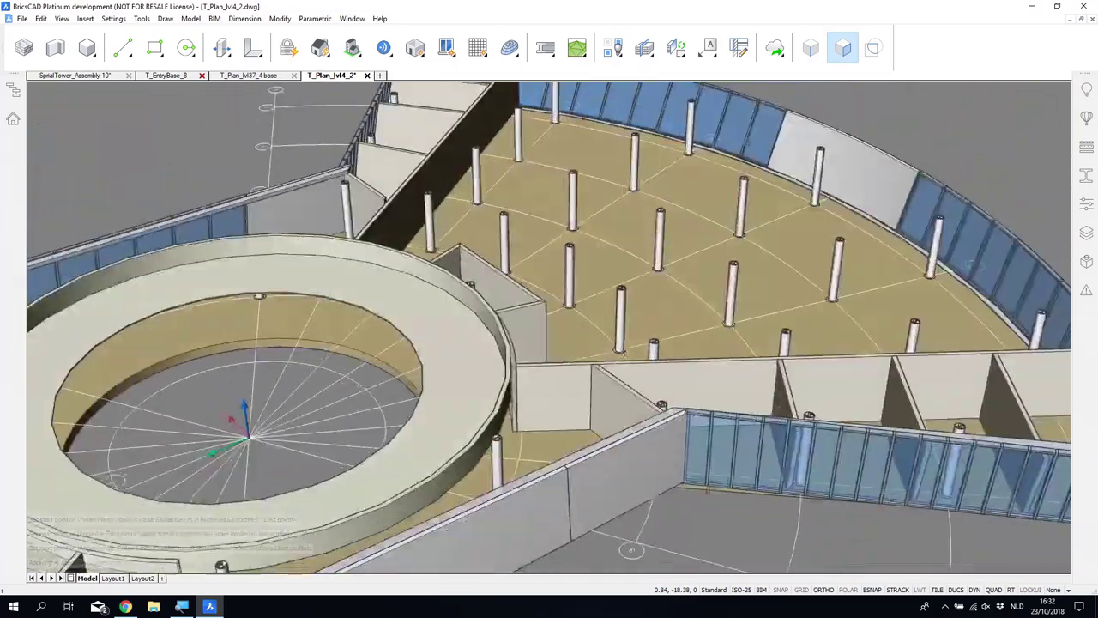
{"action": "scroll", "coordinate": [656, 176], "scroll_direction": "down", "scroll_amount": 5}
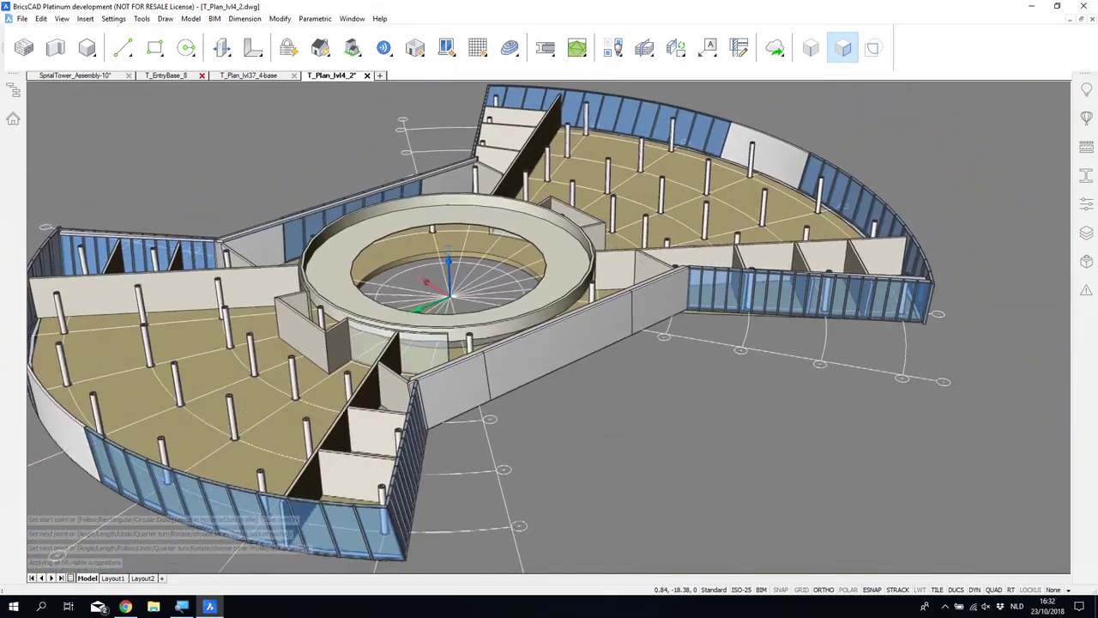
{"action": "mouse_move", "coordinate": [506, 441]}
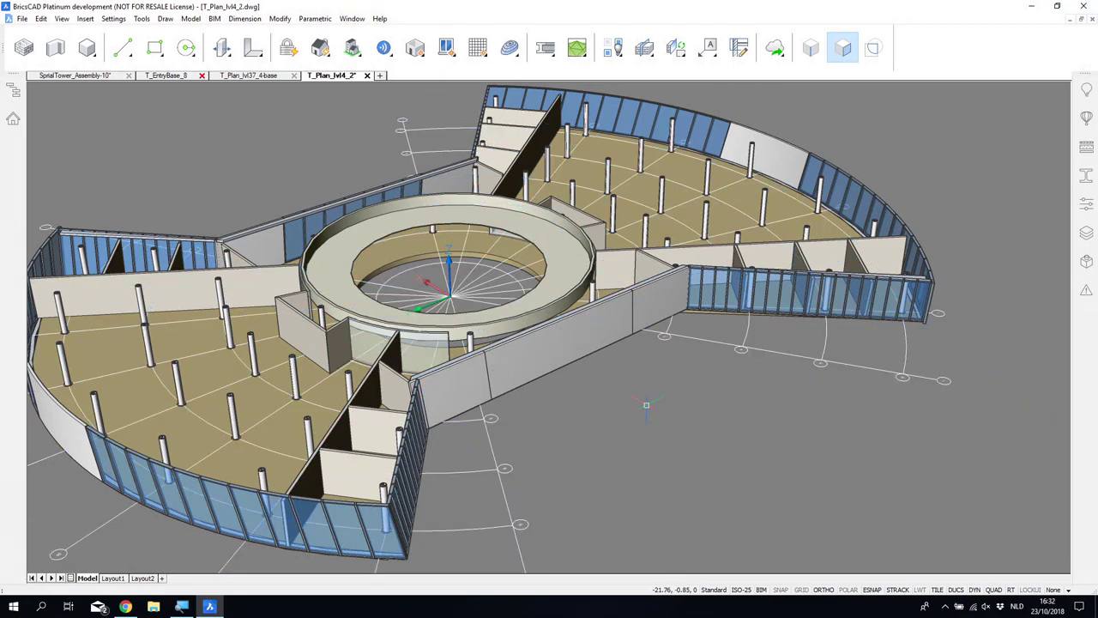
Step: Isolate the middle segment of the outer wall beside the central ring and examine its shape from several sides
{"action": "middle_click_drag", "start_coordinate": [645, 405], "coordinate": [600, 391], "text": "shift"}
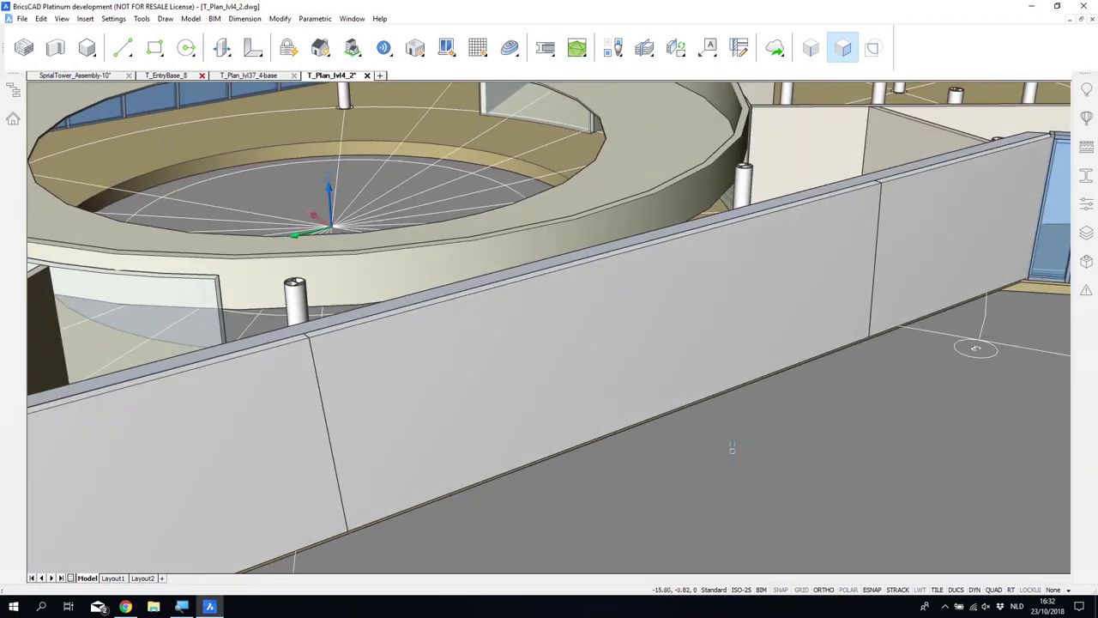
{"action": "mouse_move", "coordinate": [683, 328]}
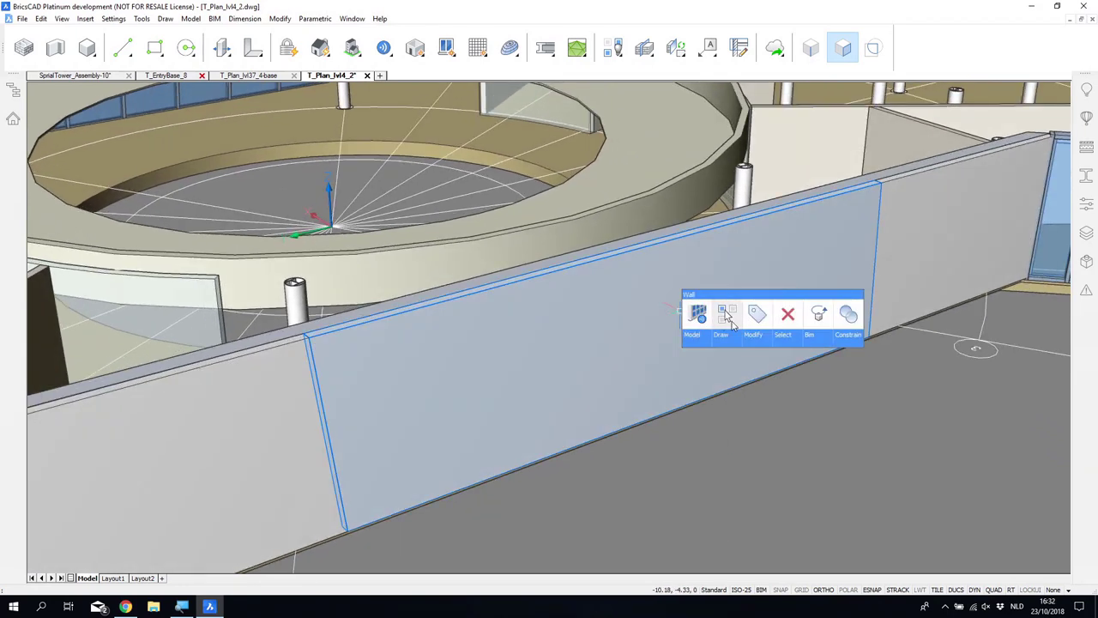
{"action": "left_click", "coordinate": [726, 315]}
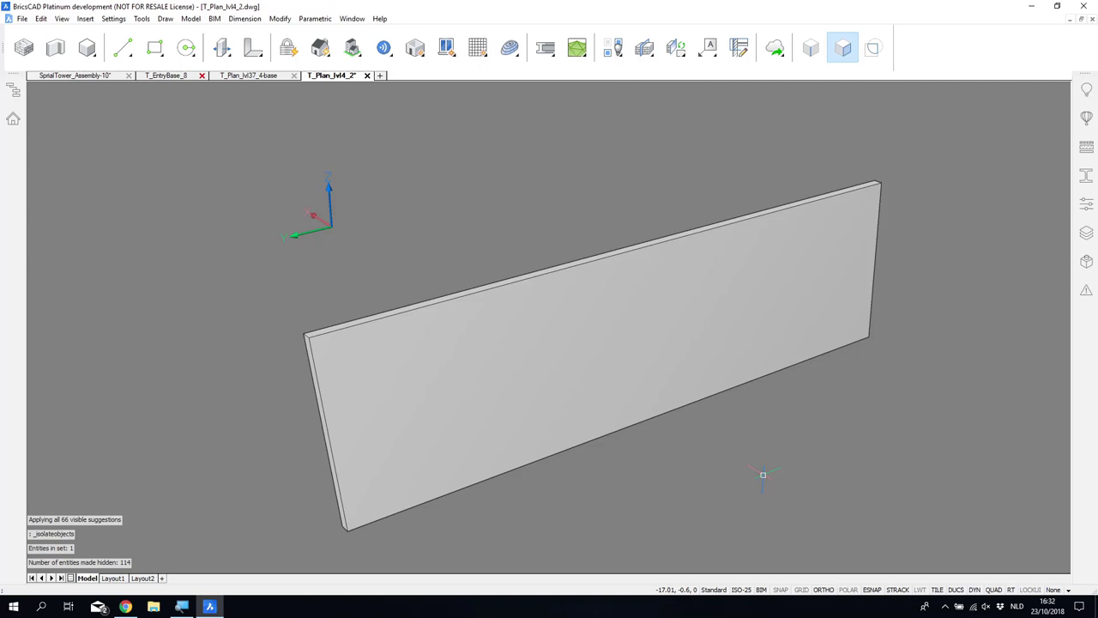
{"action": "middle_click_drag", "start_coordinate": [763, 474], "coordinate": [782, 461], "text": "shift"}
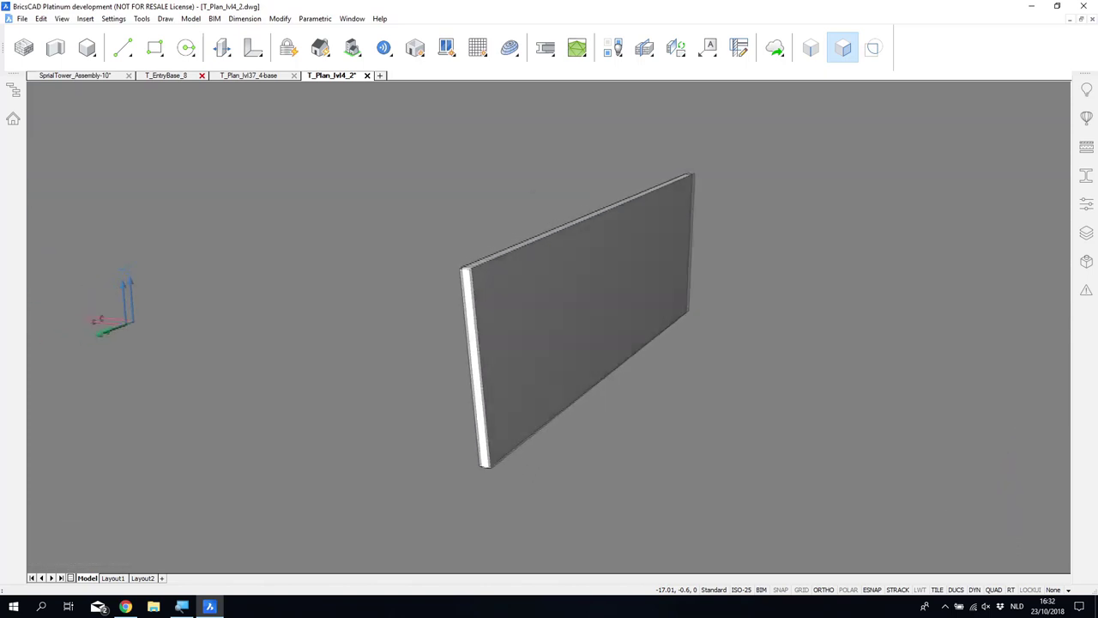
Step: Unisolate the objects so that the rest of the floor is shown again
{"action": "right_click", "coordinate": [726, 365]}
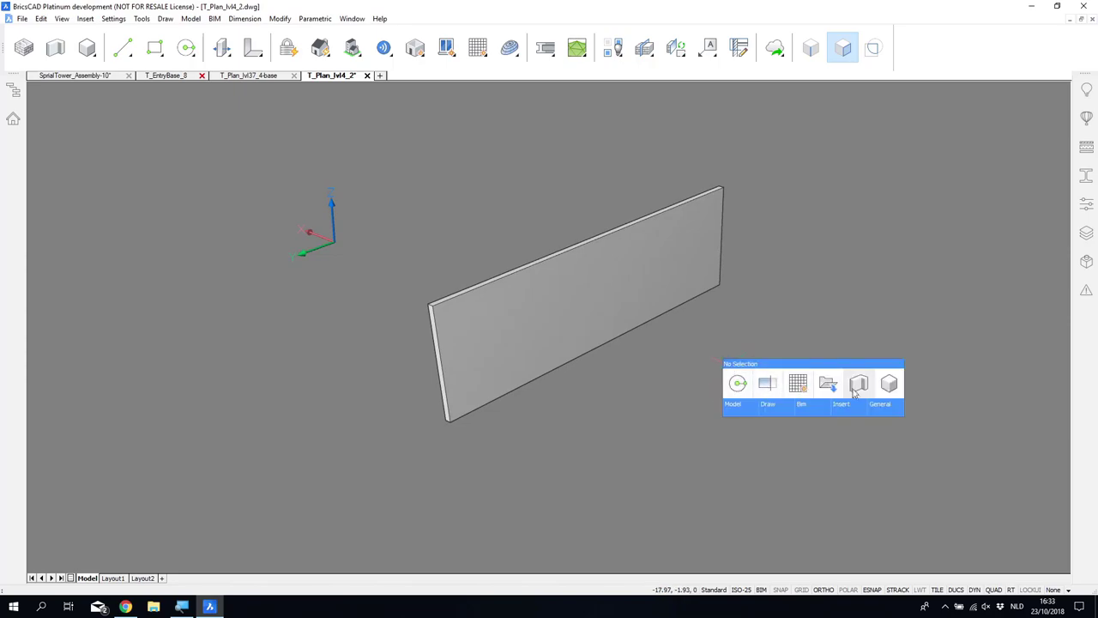
{"action": "mouse_move", "coordinate": [878, 412]}
{"action": "left_click", "coordinate": [889, 430]}
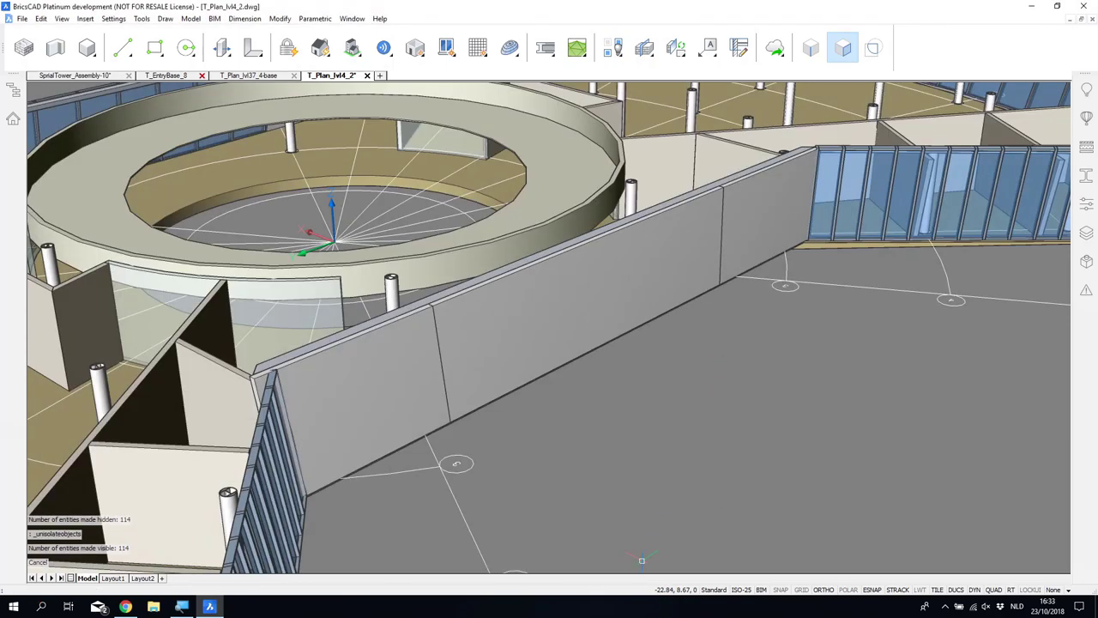
Step: Lay out a curtain wall grid on the middle wall segment's outer face with 2 m wide full-height panels, without planarizing
{"action": "scroll", "coordinate": [609, 330], "scroll_direction": "up", "scroll_amount": 5}
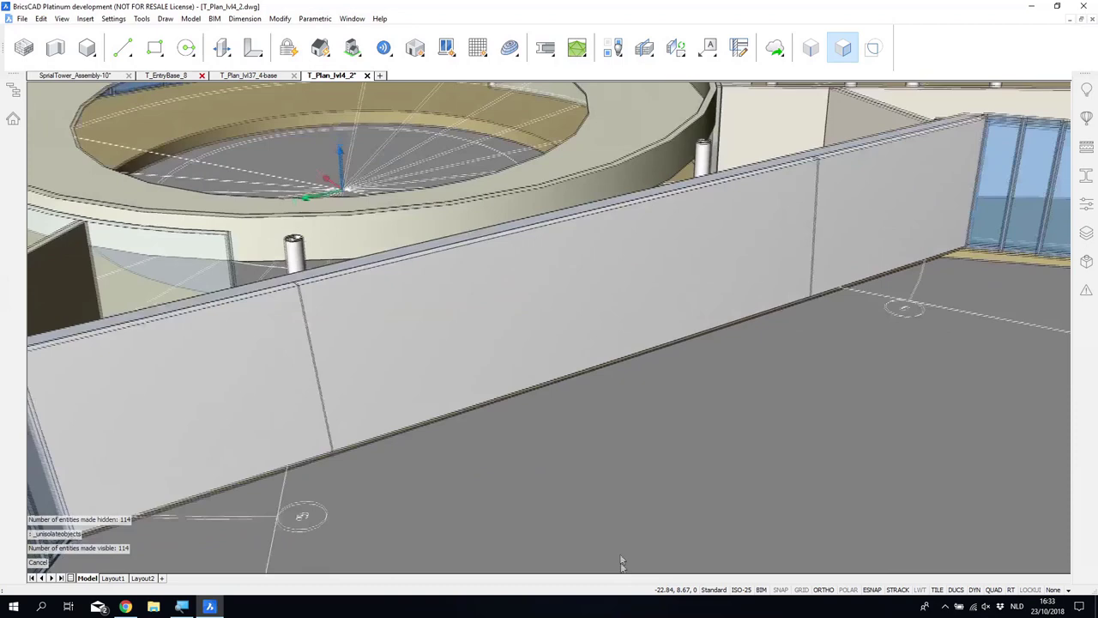
{"action": "mouse_move", "coordinate": [609, 329]}
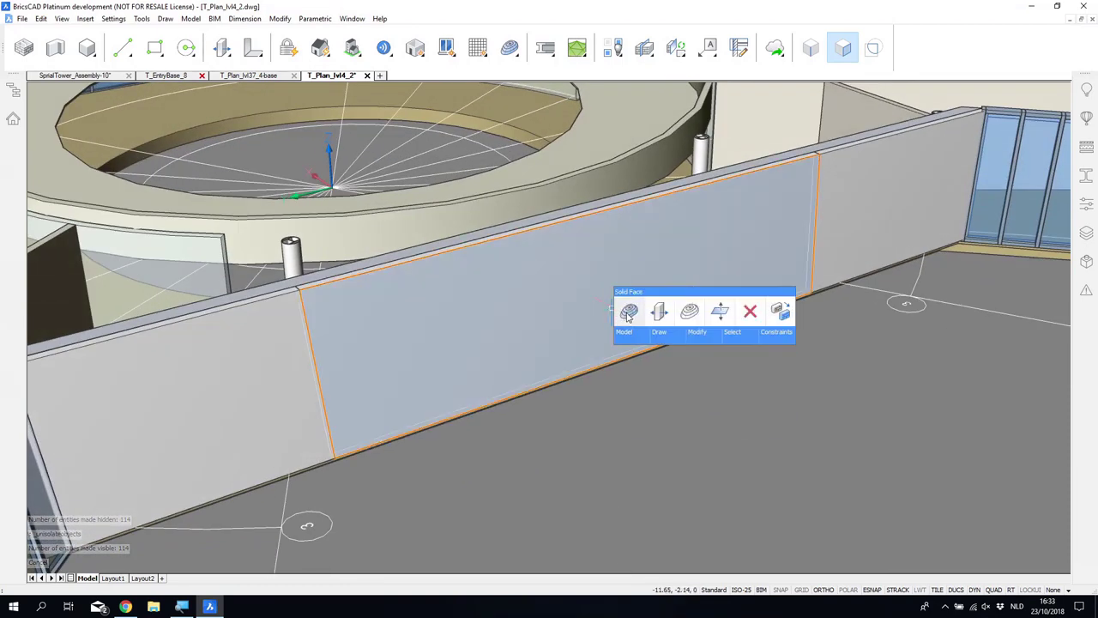
{"action": "left_click", "coordinate": [629, 314]}
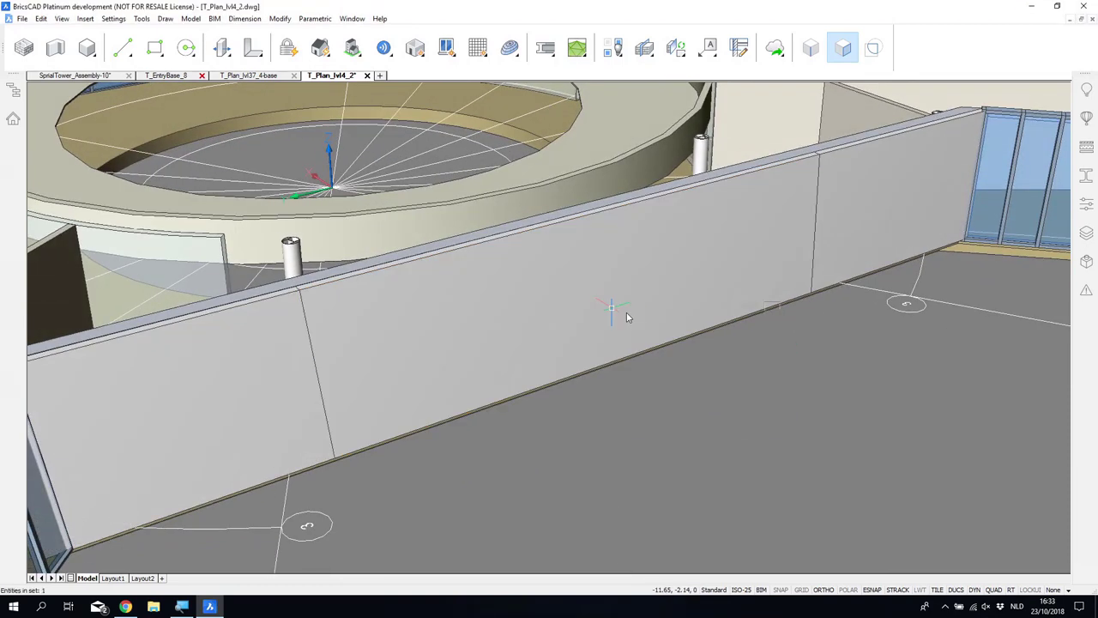
{"action": "left_click", "coordinate": [772, 307]}
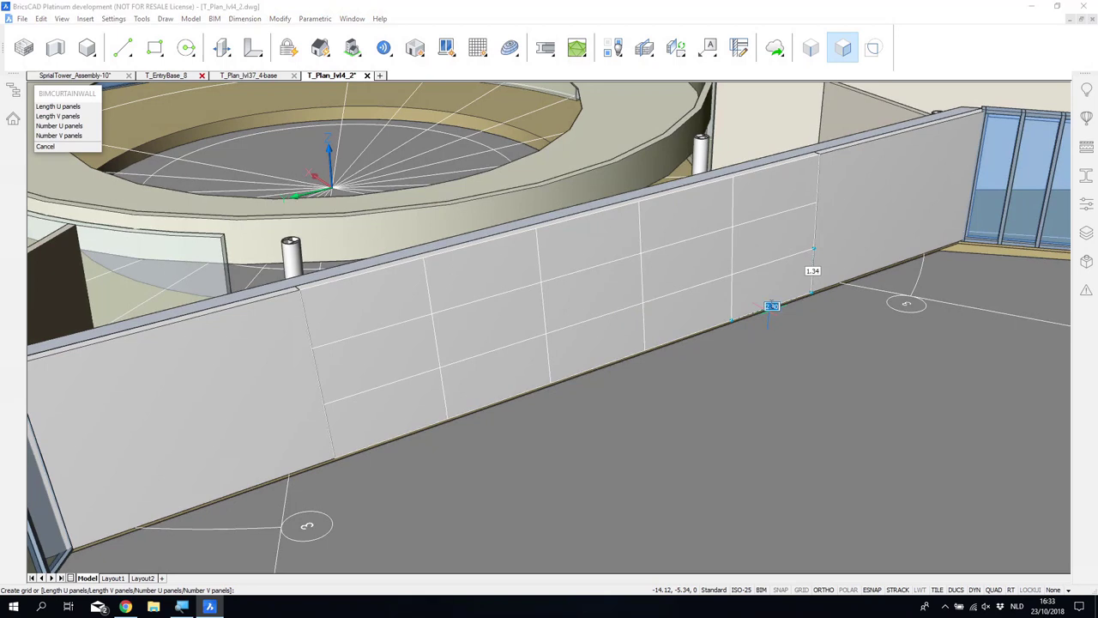
{"action": "type", "text": "2"}
{"action": "key", "text": "Tab"}
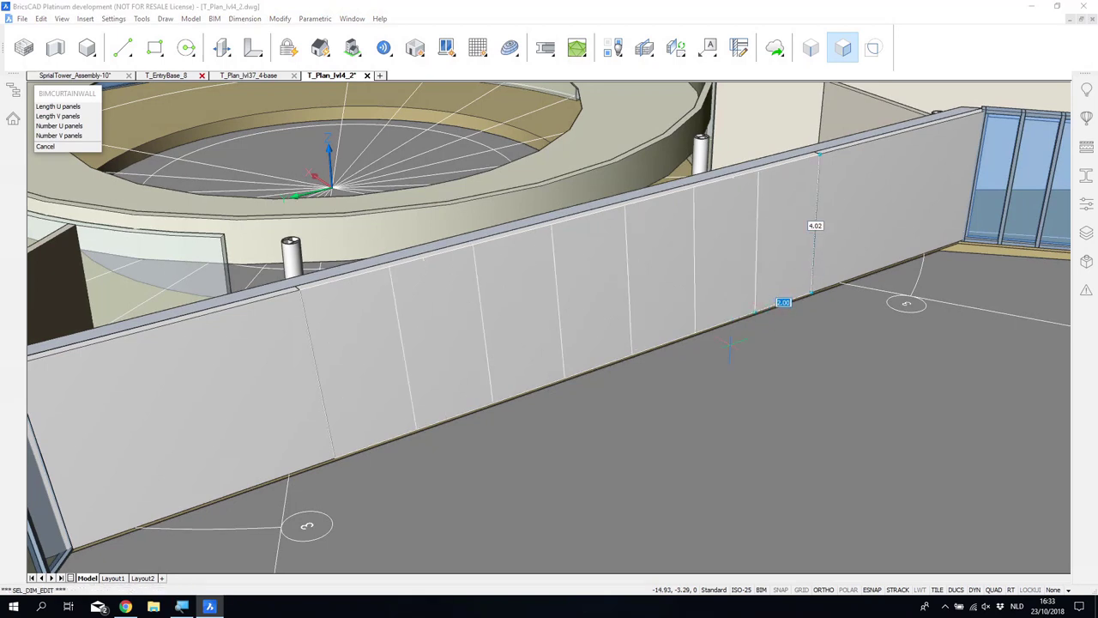
{"action": "key", "text": "Return"}
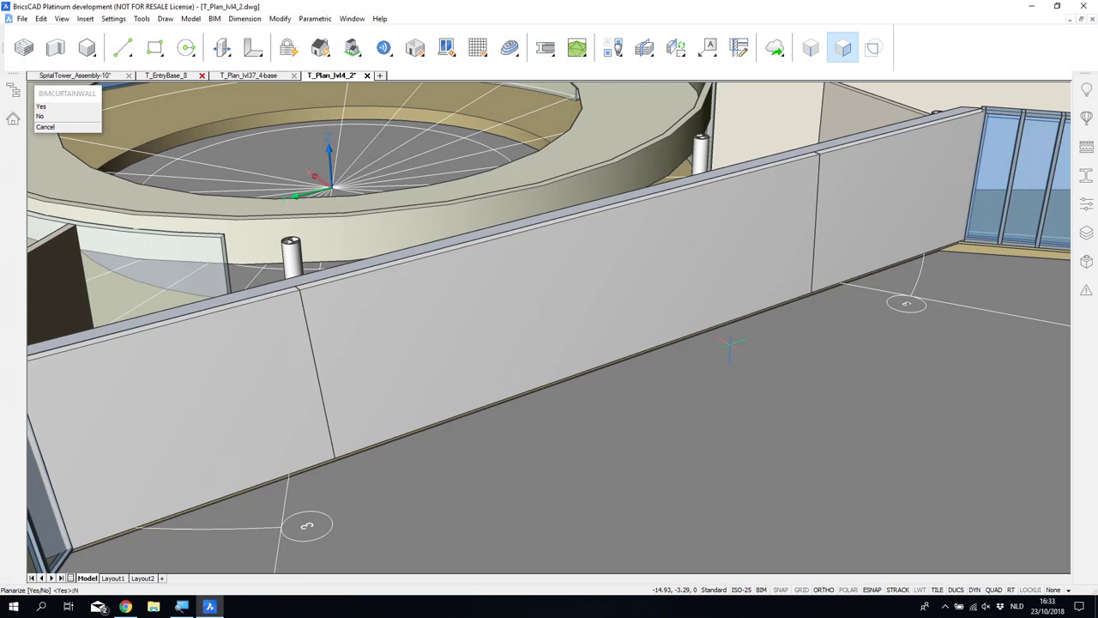
{"action": "key", "text": "Return"}
Step: Set the curtain wall's frame width to 0.1 and depth to 0.2, keep the default glass thickness, and accept the parameters
{"action": "type", "text": "w"}
{"action": "key", "text": "Return"}
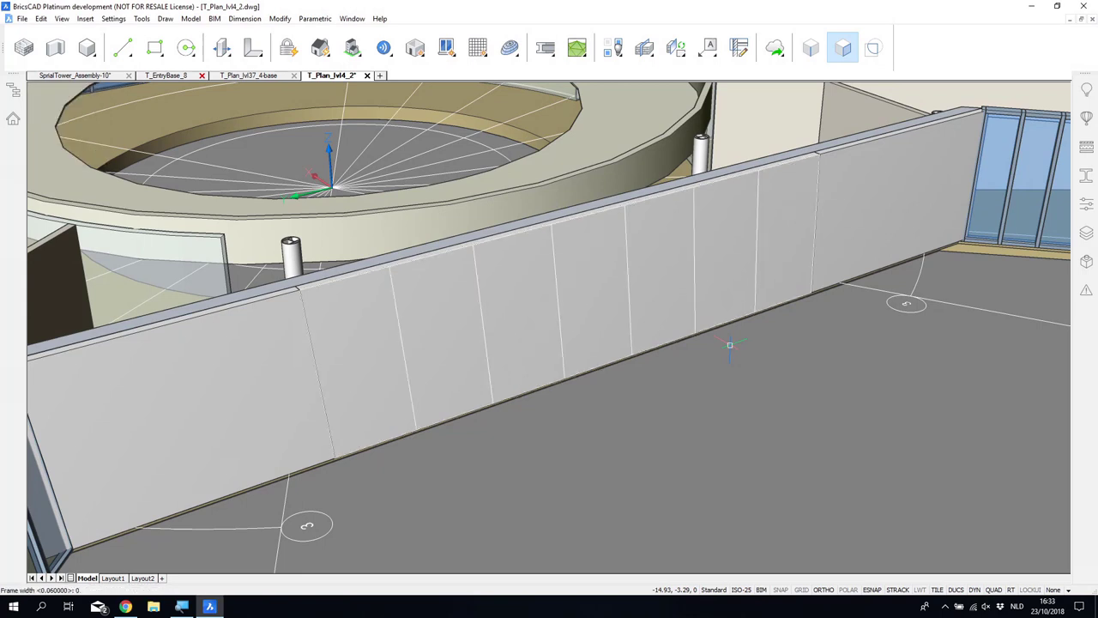
{"action": "type", "text": "0.1"}
{"action": "key", "text": "Return"}
{"action": "type", "text": "d"}
{"action": "key", "text": "Return"}
{"action": "type", "text": "0.2"}
{"action": "key", "text": "Return"}
{"action": "type", "text": "g"}
{"action": "key", "text": "Return"}
{"action": "key", "text": "Return"}
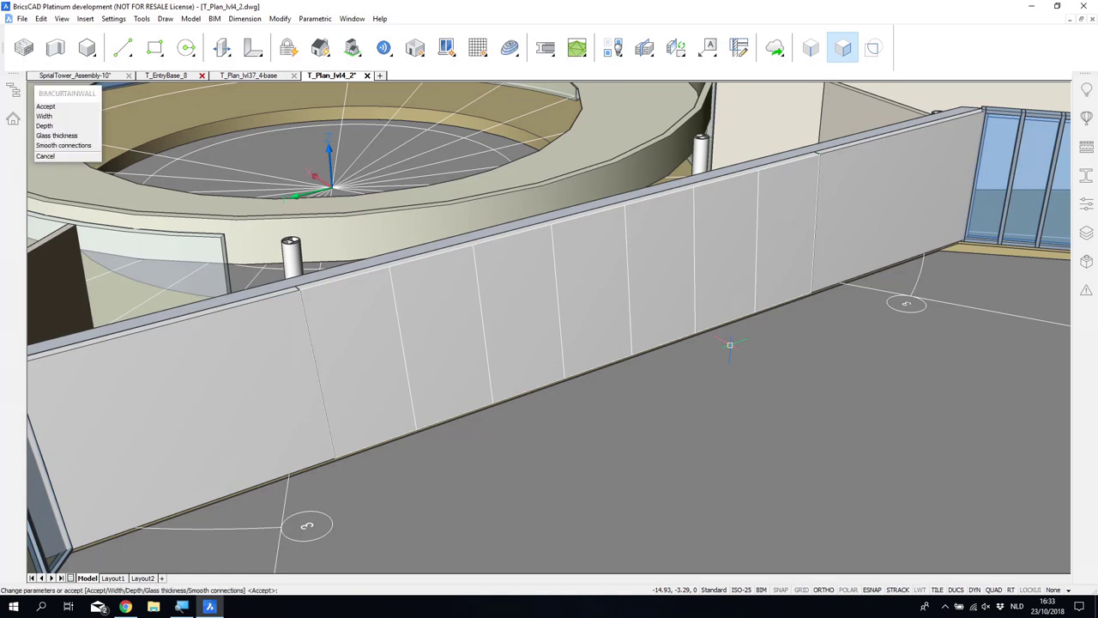
{"action": "key", "text": "Return"}
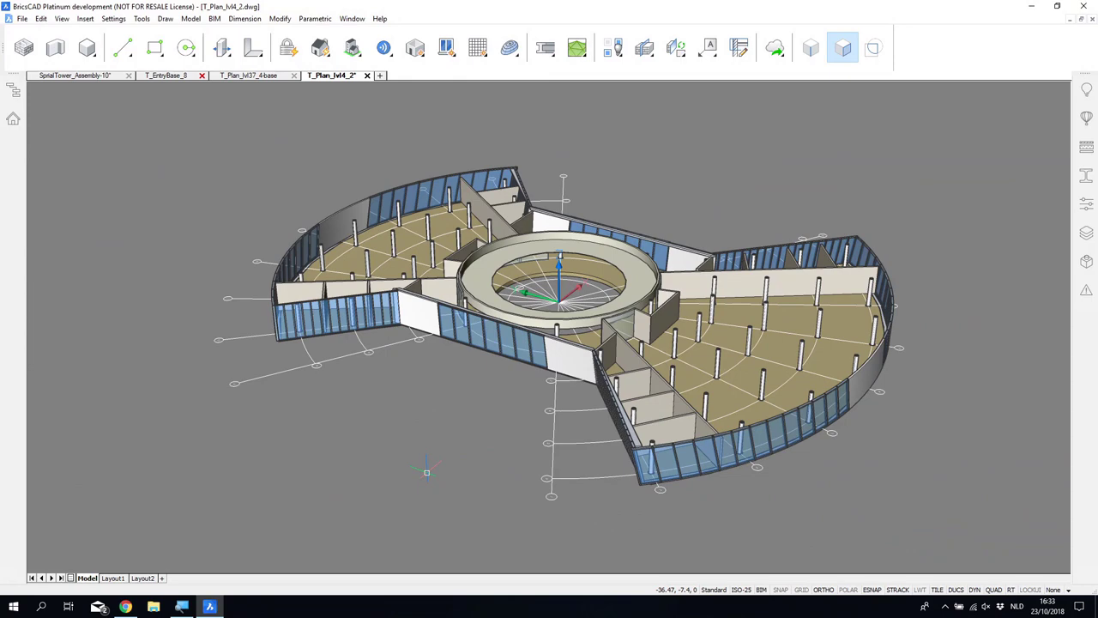
Step: Switch to the SprialTower_Assembly-10 drawing and examine the twisted glass facade of the tower up close
{"action": "left_click", "coordinate": [114, 77]}
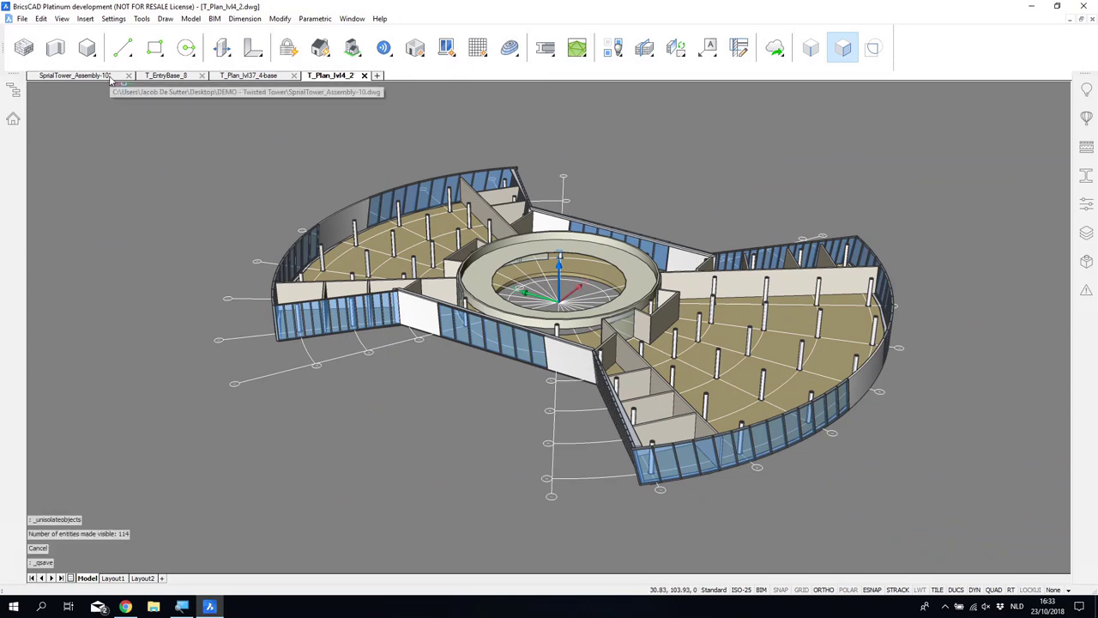
{"action": "scroll", "coordinate": [495, 341], "scroll_direction": "up", "scroll_amount": 4}
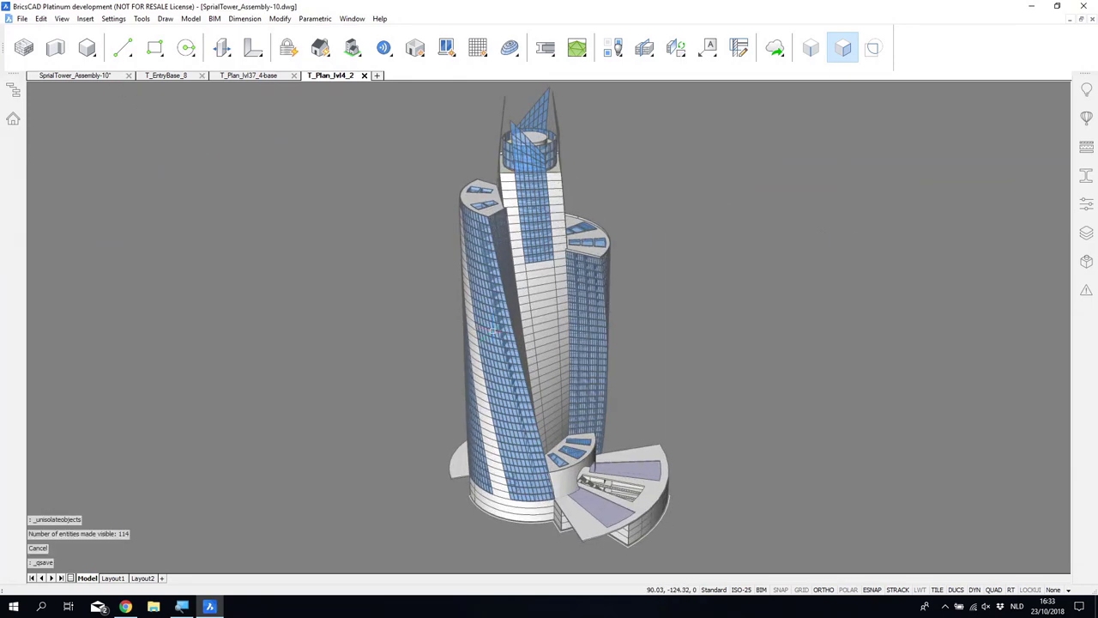
{"action": "scroll", "coordinate": [495, 340], "scroll_direction": "up", "scroll_amount": 5}
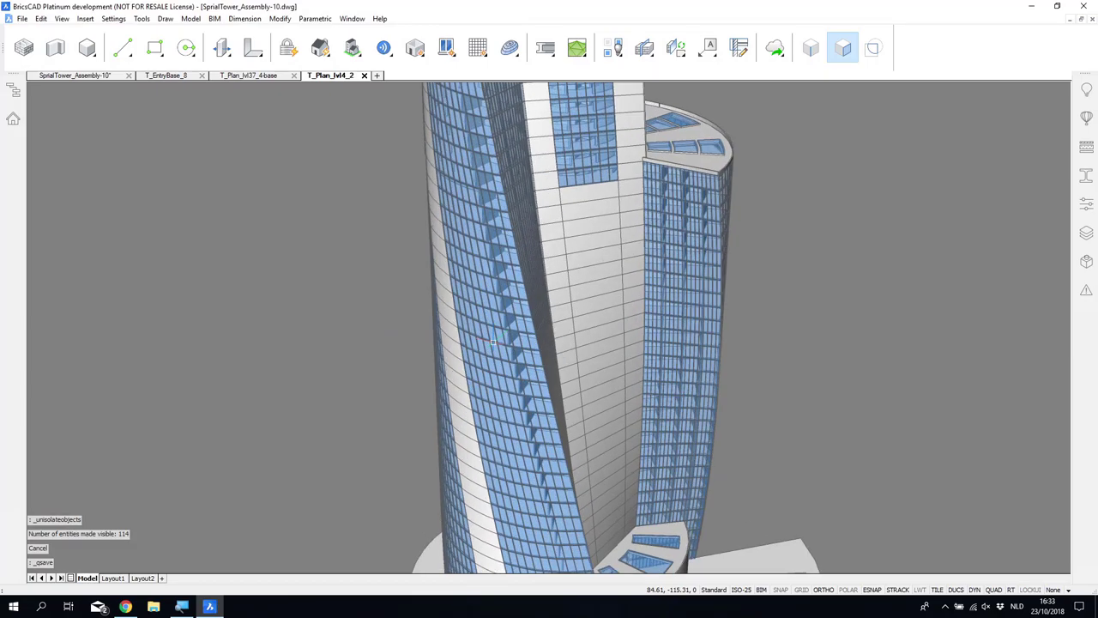
{"action": "scroll", "coordinate": [492, 336], "scroll_direction": "up", "scroll_amount": 5}
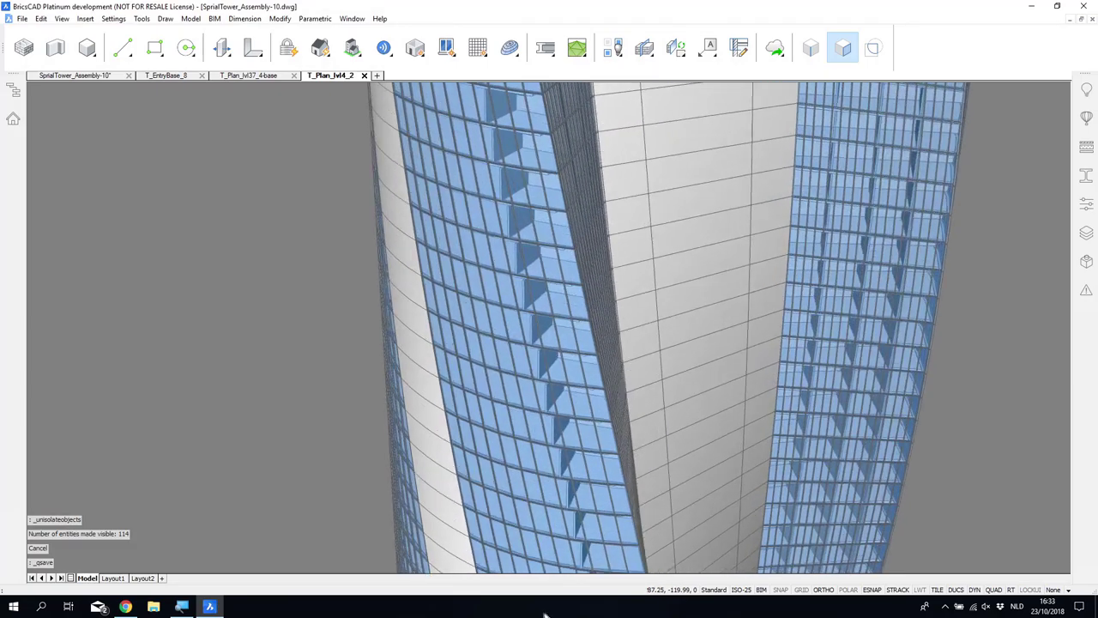
{"action": "scroll", "coordinate": [492, 335], "scroll_direction": "up", "scroll_amount": 5}
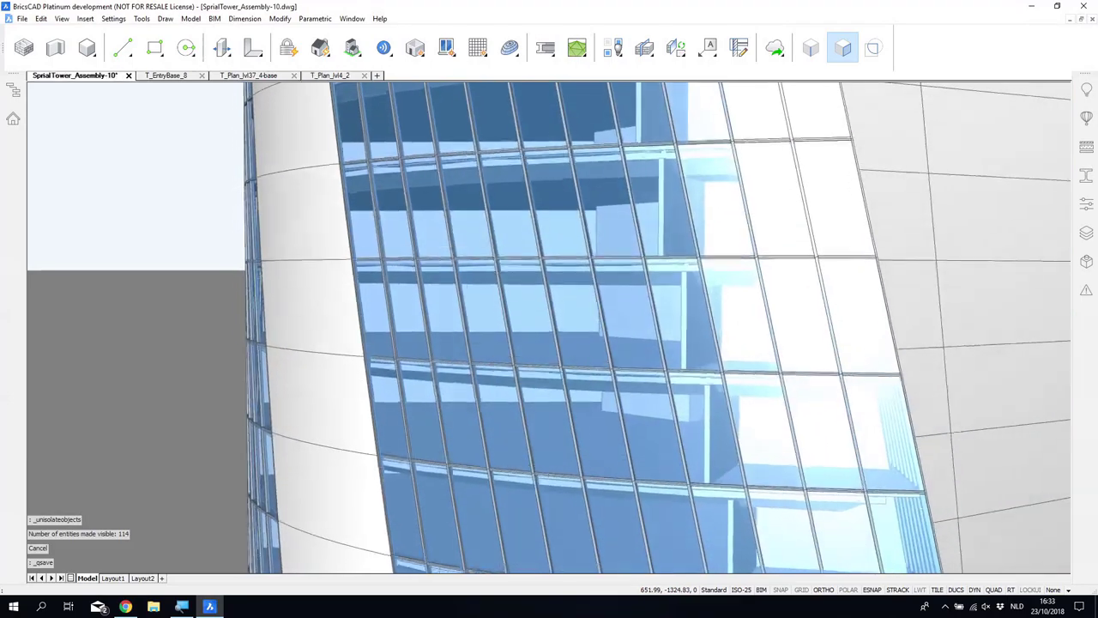
{"action": "middle_click_drag", "start_coordinate": [492, 335], "coordinate": [433, 336], "text": "shift"}
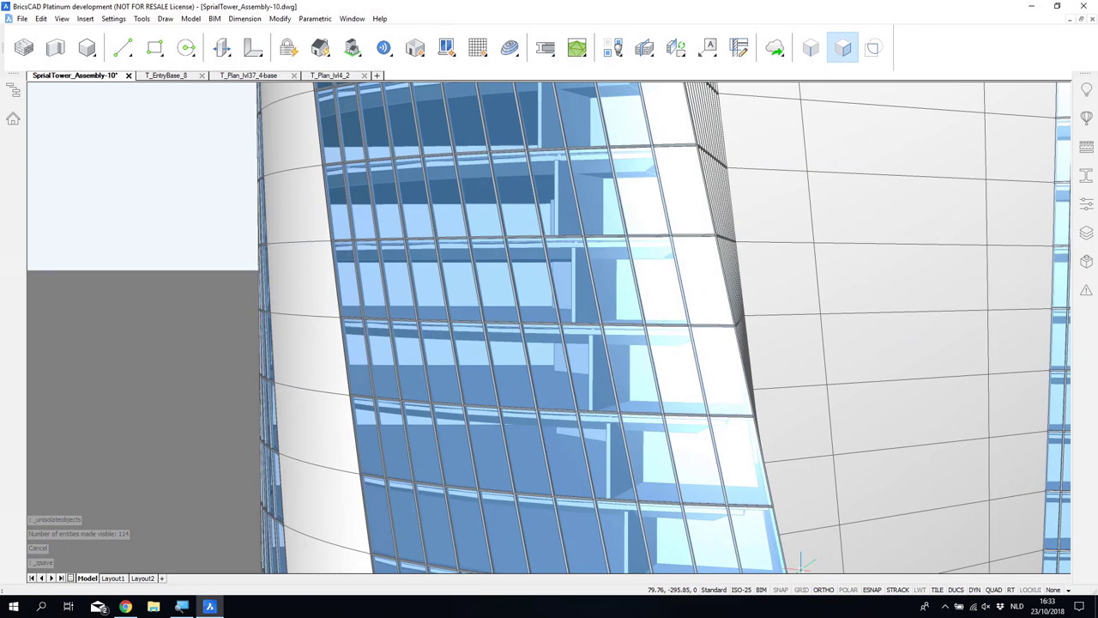
Step: Reload the T_Plan_lvl4_2 external reference in the tower assembly so the edited floor plan is updated
{"action": "type", "text": "XR"}
{"action": "key", "text": "Return"}
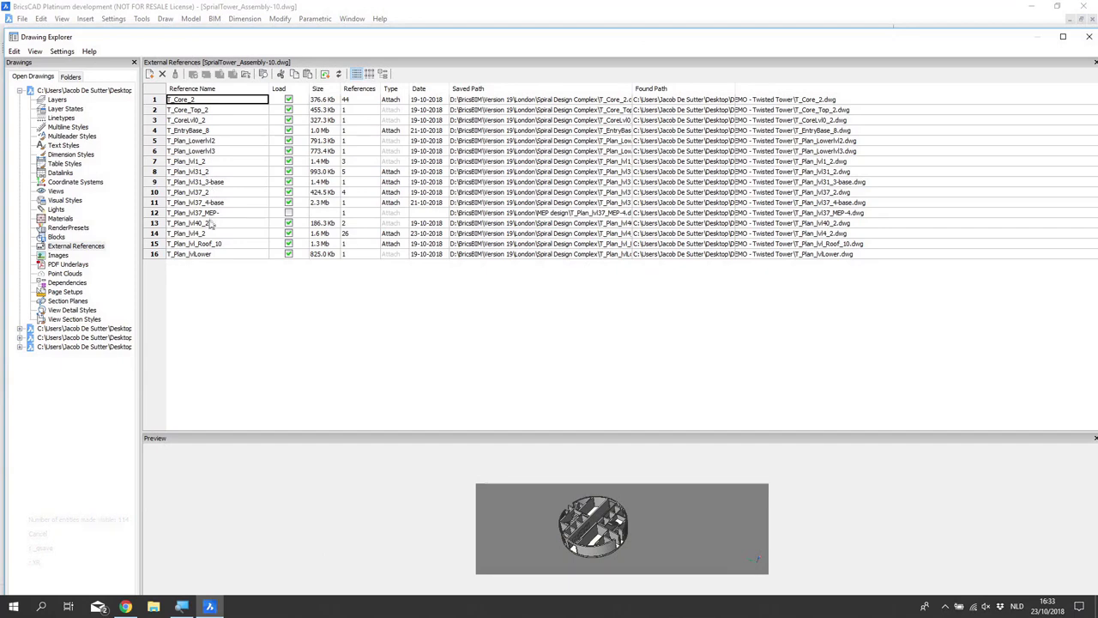
{"action": "left_click", "coordinate": [193, 76]}
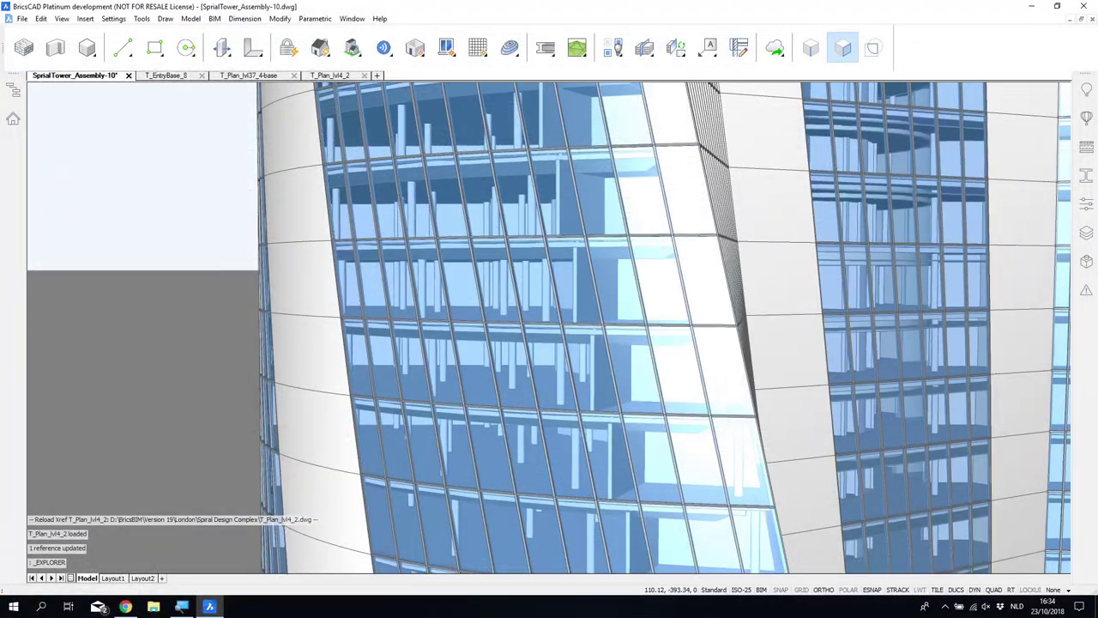
{"action": "scroll", "coordinate": [549, 326], "scroll_direction": "up", "scroll_amount": 3}
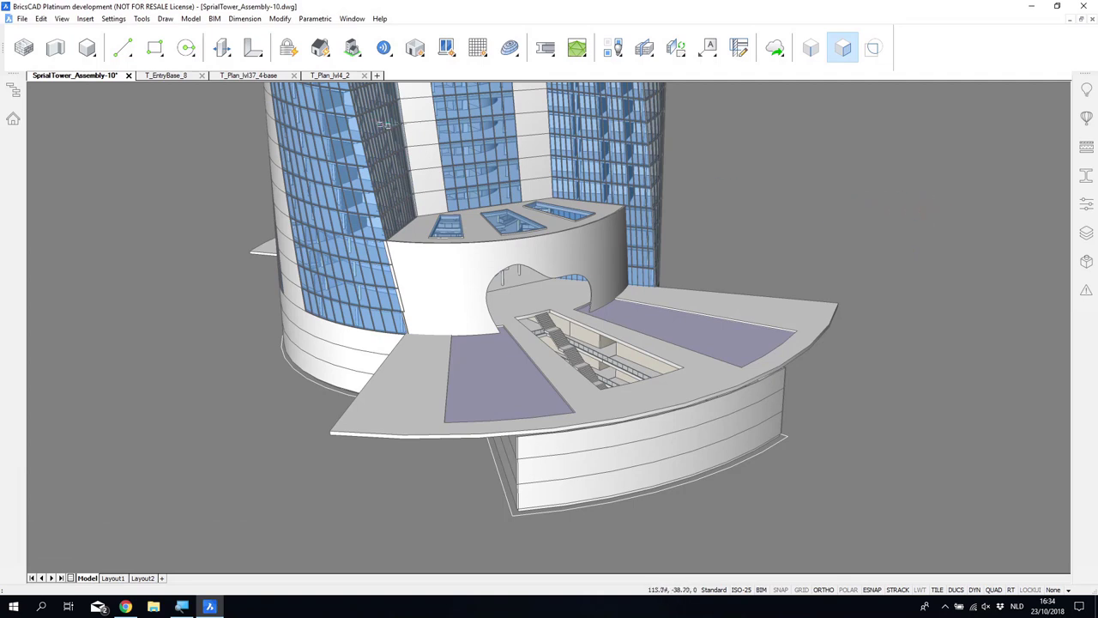
Step: Switch to the T_EntryBase_8 drawing and loft a canopy surface through the four blue entrance curves, from the outermost curve inward, using cross sections only
{"action": "left_click", "coordinate": [243, 76]}
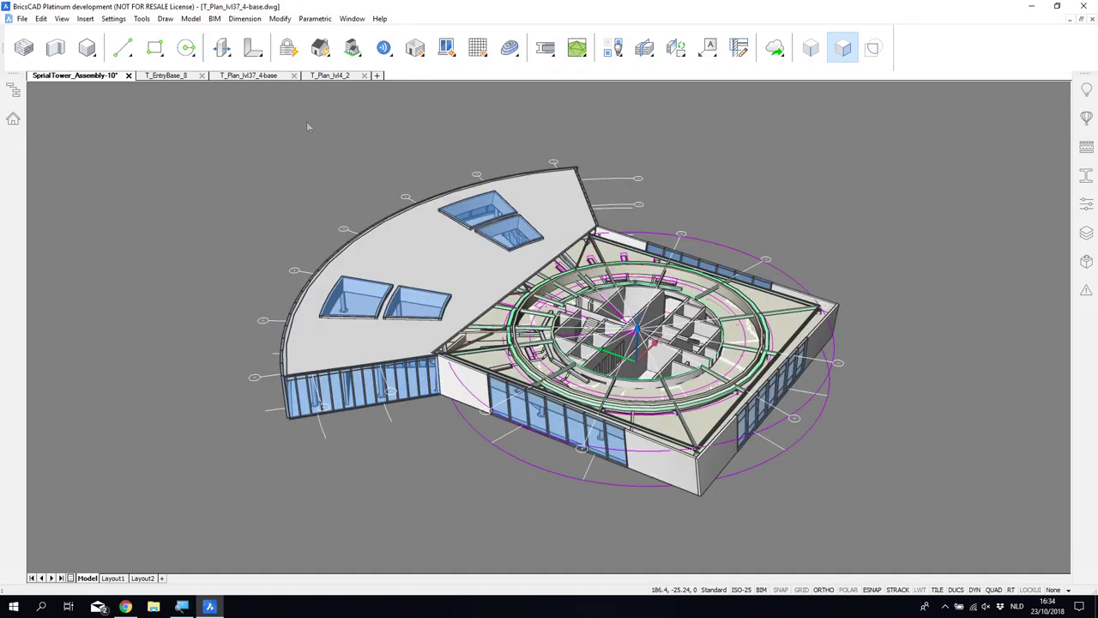
{"action": "left_click", "coordinate": [195, 75]}
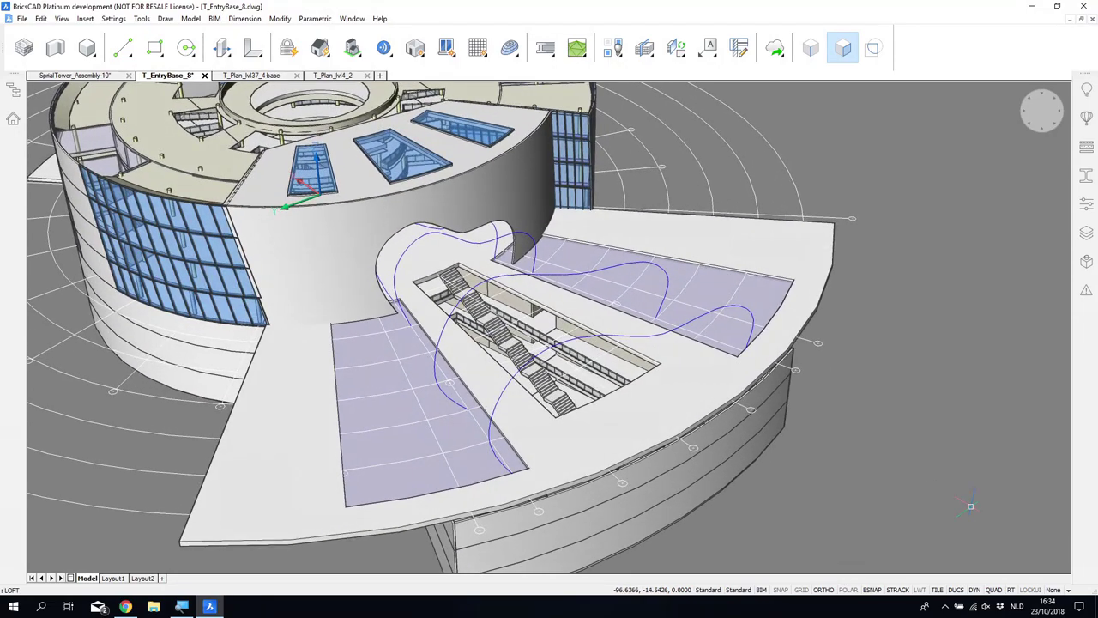
{"action": "key", "text": "Return"}
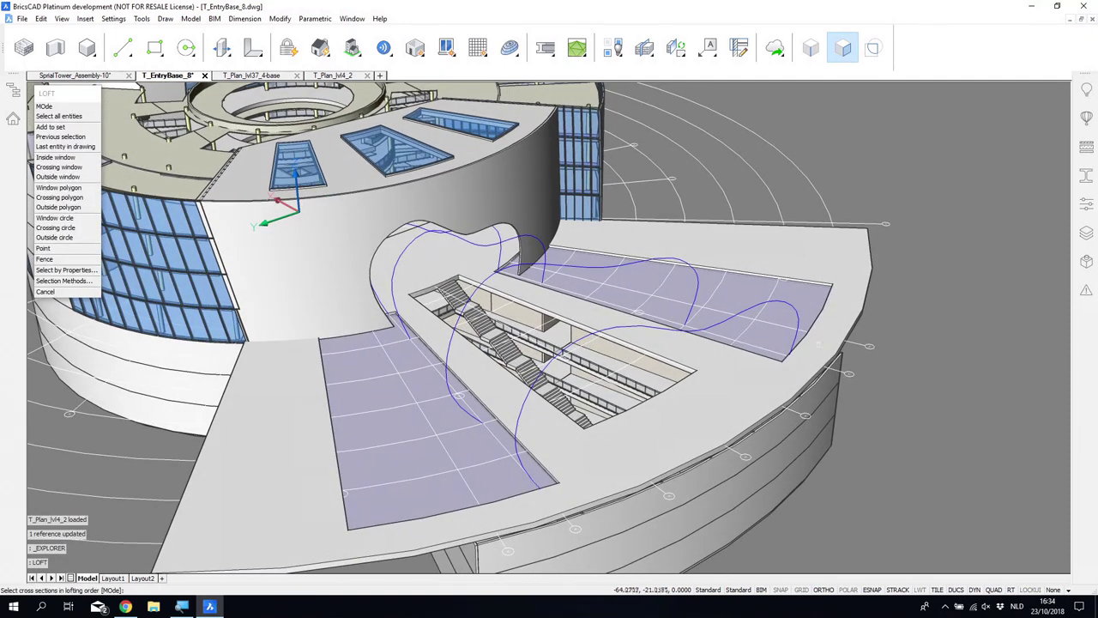
{"action": "left_click", "coordinate": [736, 318]}
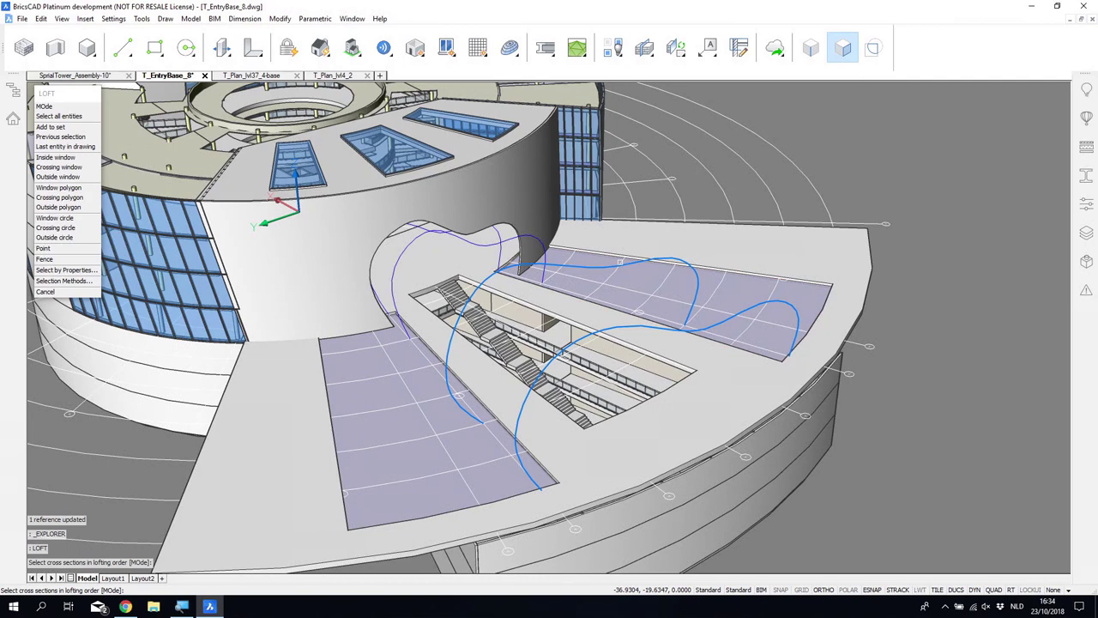
{"action": "left_click", "coordinate": [615, 266]}
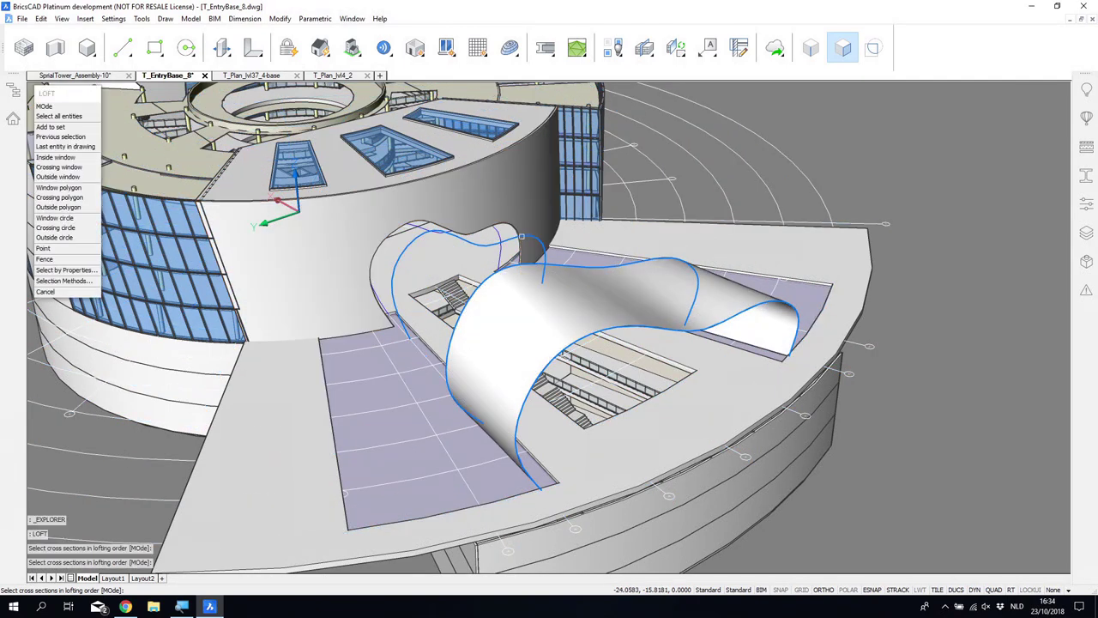
{"action": "left_click", "coordinate": [521, 236]}
{"action": "left_click", "coordinate": [411, 225]}
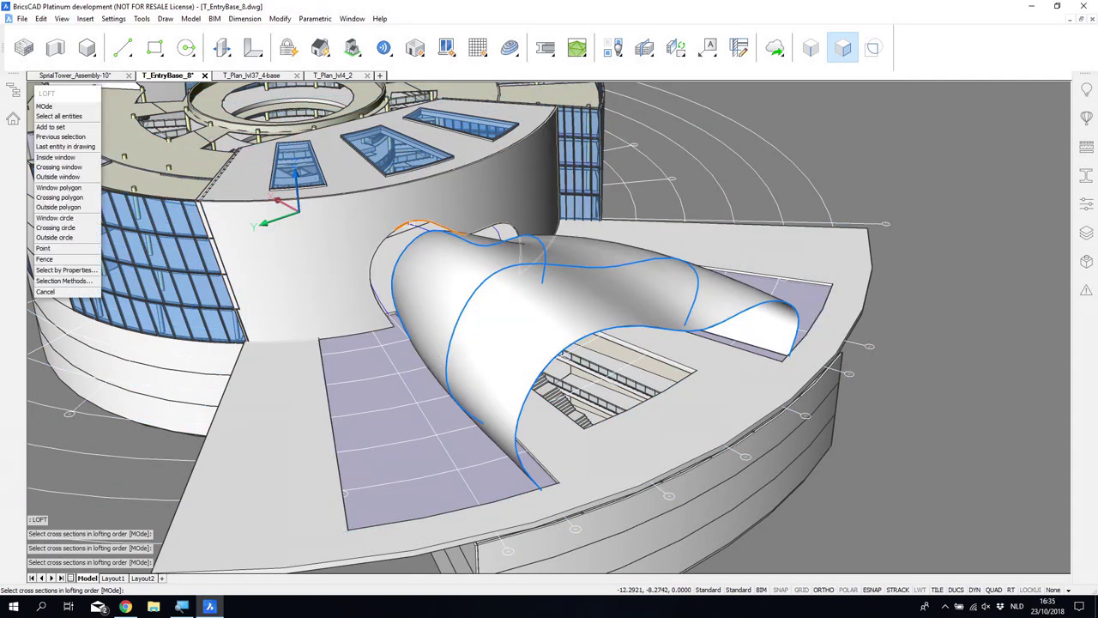
{"action": "left_click", "coordinate": [410, 225]}
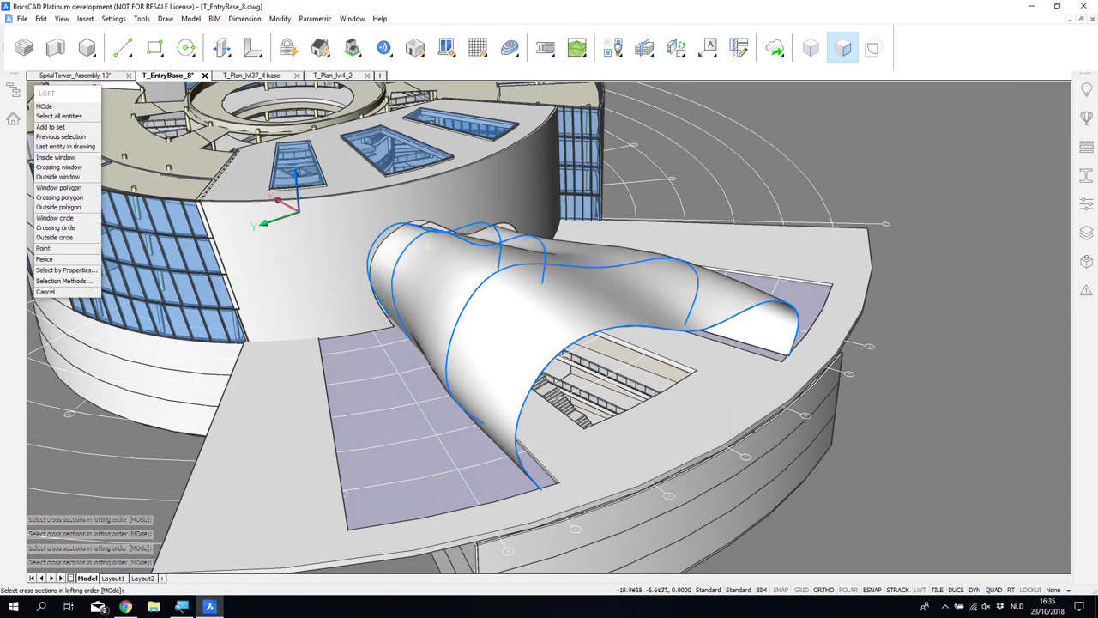
{"action": "key", "text": "Return"}
{"action": "key", "text": "Return"}
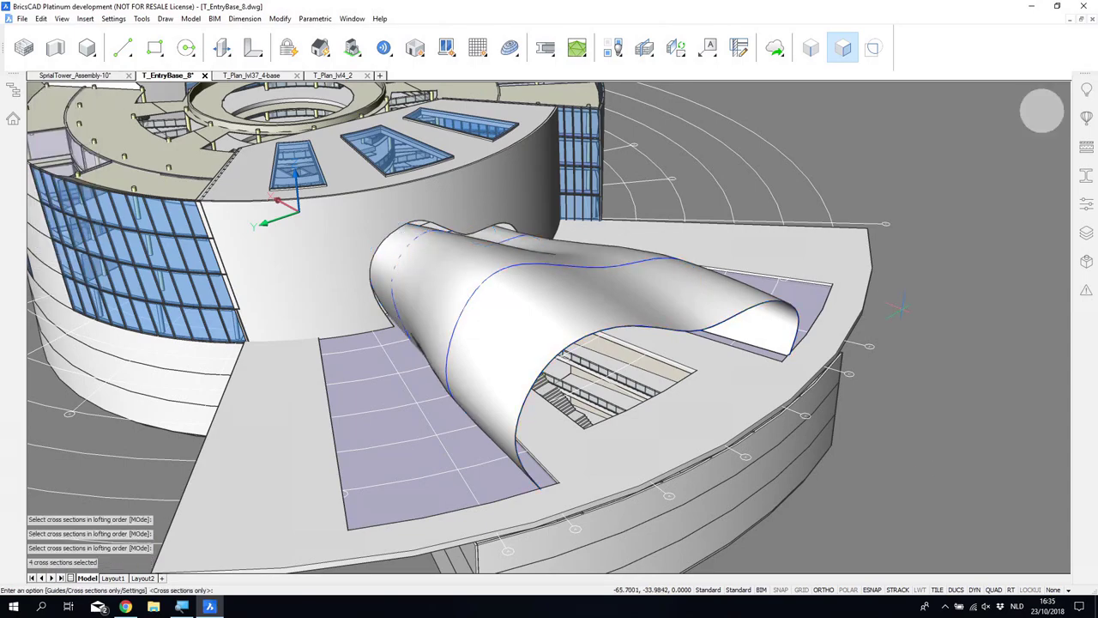
Step: Lay out a curtain wall grid on the lofted entrance canopy with U panels 2 m long and V panels 4 m long
{"action": "middle_click_drag", "start_coordinate": [951, 599], "coordinate": [669, 594], "text": "shift"}
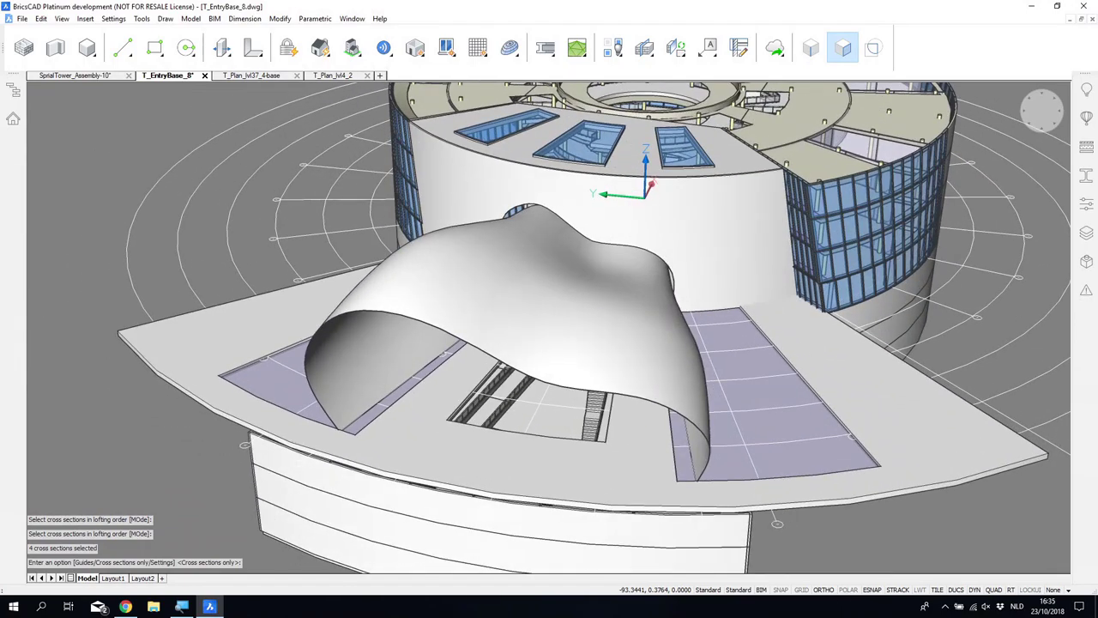
{"action": "left_click", "coordinate": [508, 49]}
{"action": "left_click", "coordinate": [485, 302]}
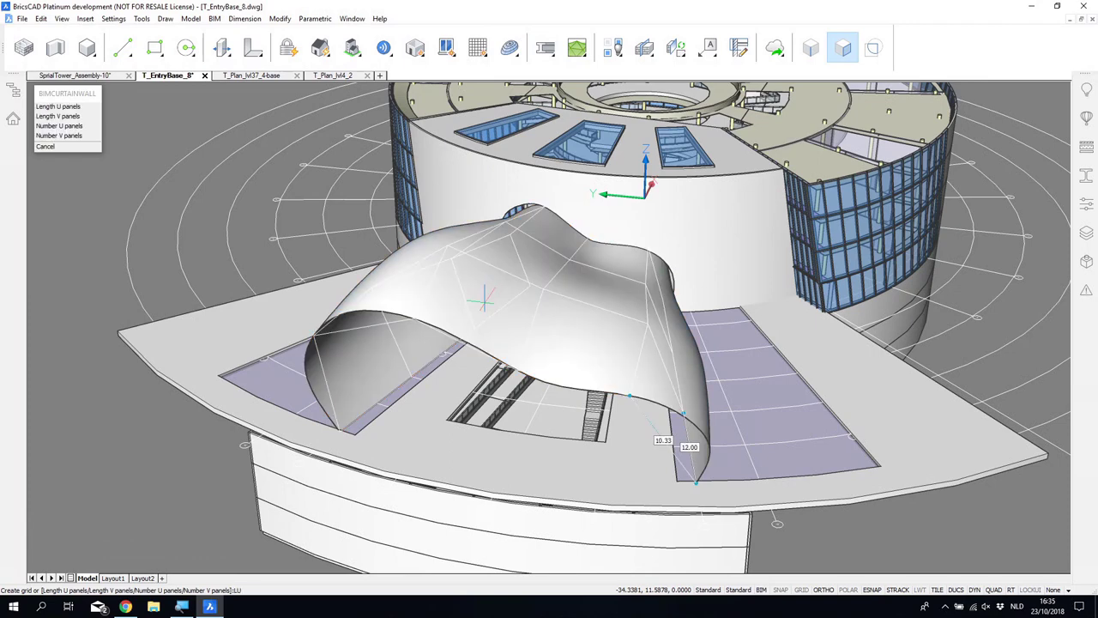
{"action": "key", "text": "Return"}
{"action": "type", "text": "2"}
{"action": "key", "text": "Return"}
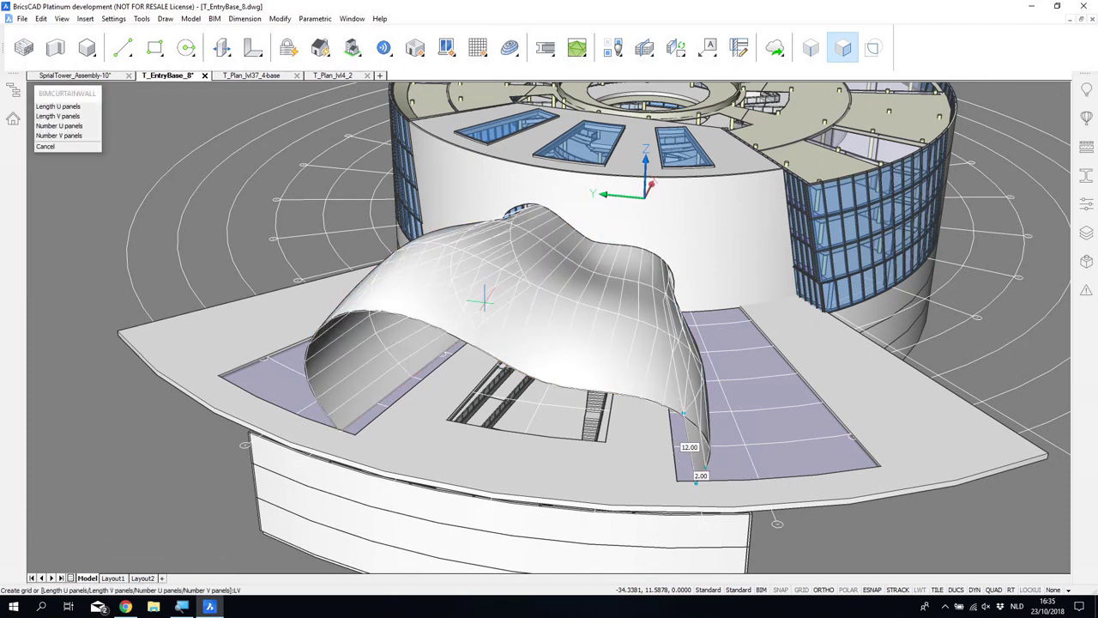
{"action": "type", "text": "4"}
{"action": "key", "text": "Return"}
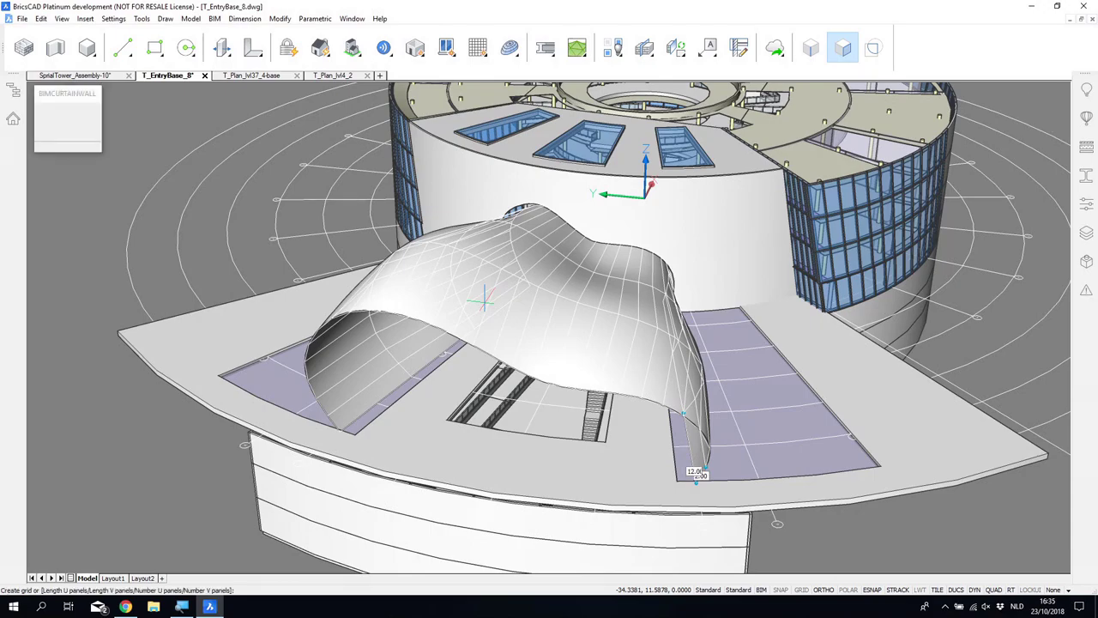
{"action": "middle_click_drag", "start_coordinate": [695, 475], "coordinate": [314, 463], "text": "shift"}
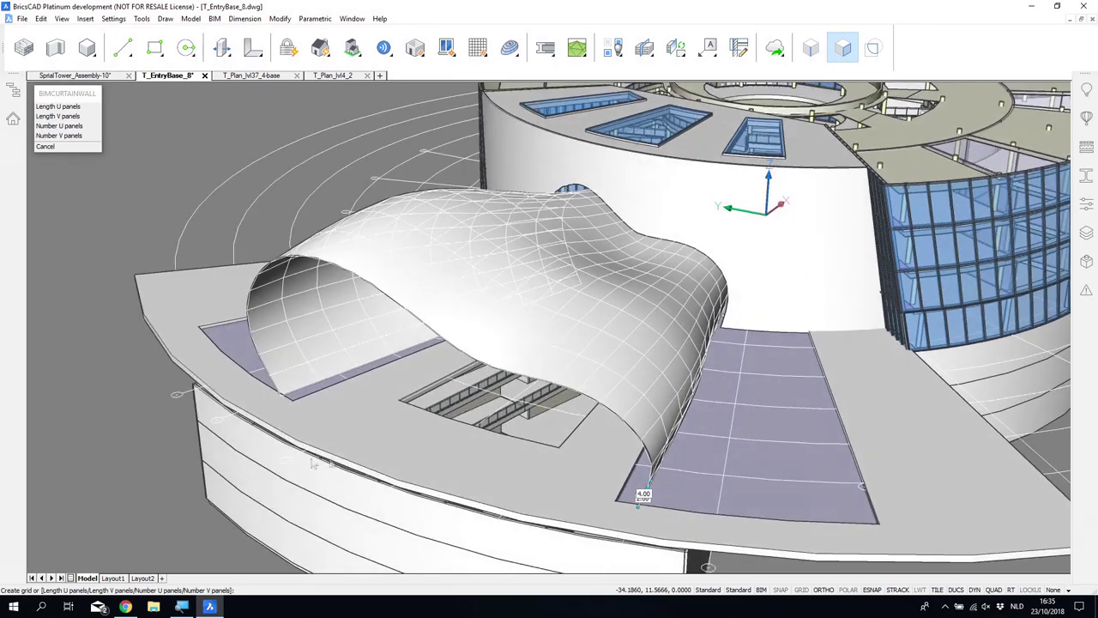
{"action": "key", "text": "Return"}
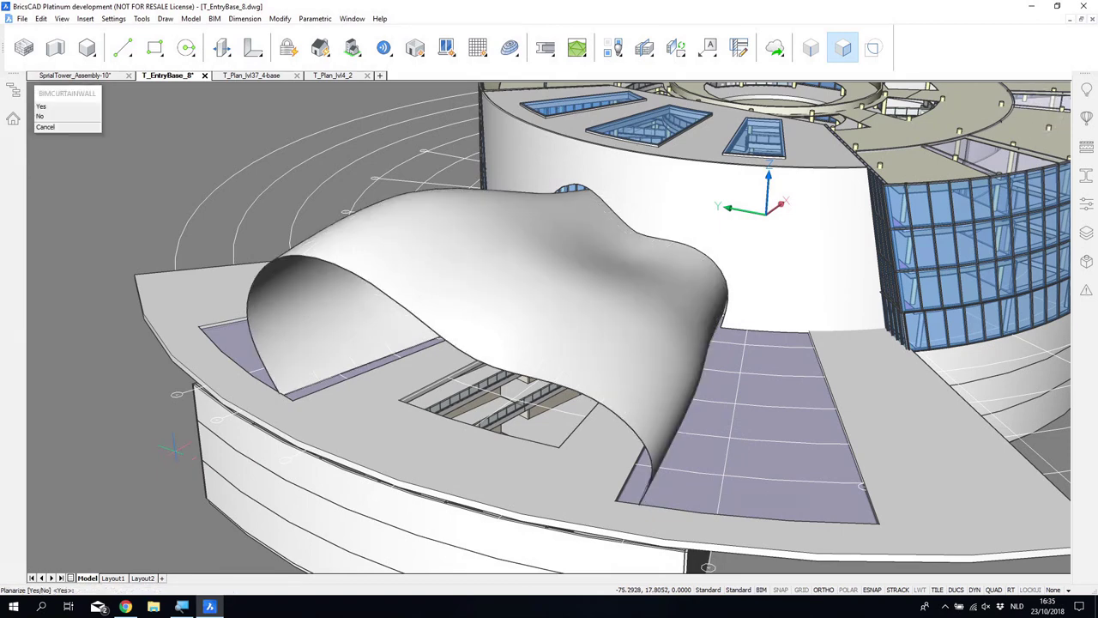
Step: Planarize the canopy's curtain wall panels with a target deviation of 0.01
{"action": "key", "text": "Return"}
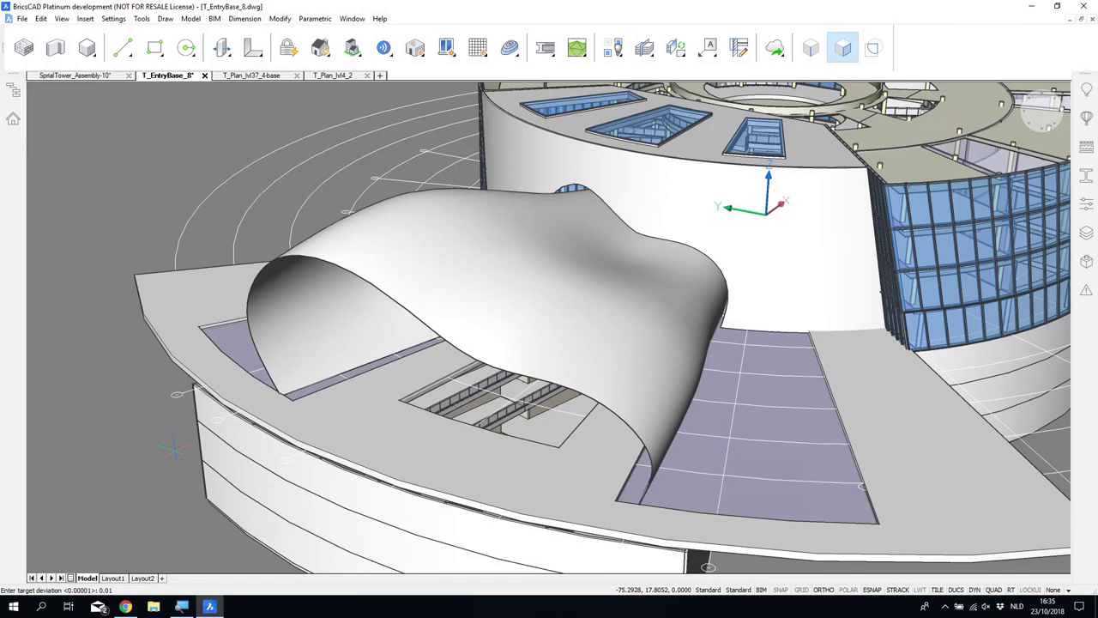
{"action": "type", "text": "0.01"}
{"action": "key", "text": "Return"}
Step: Set the canopy curtain wall's frame width to 0.1 and accept the offered frame depth
{"action": "type", "text": "w"}
{"action": "key", "text": "Return"}
{"action": "type", "text": "0"}
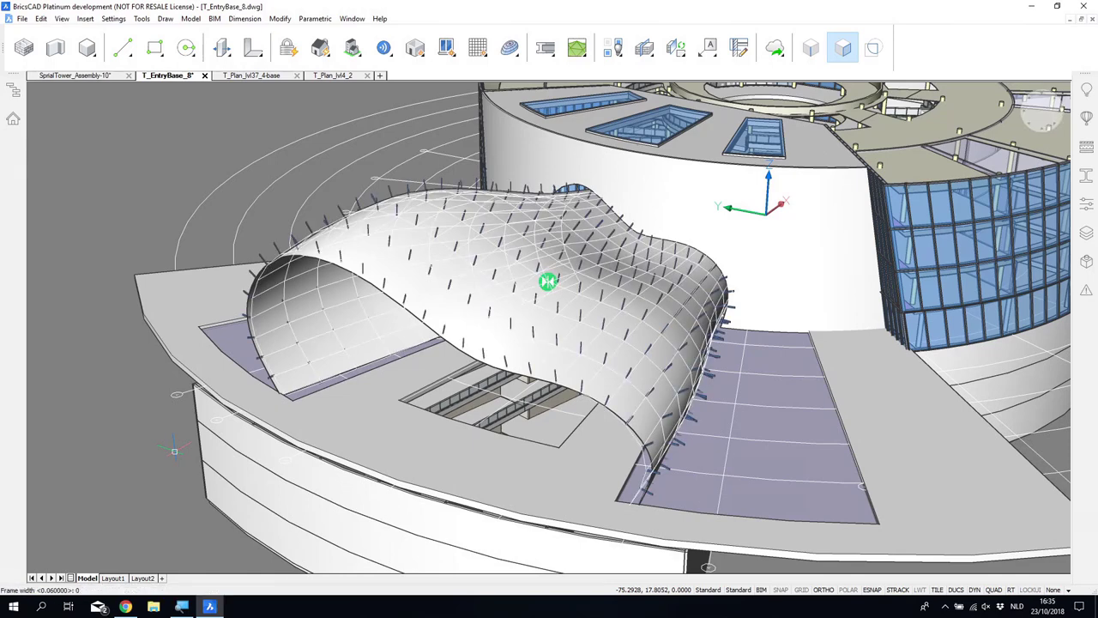
{"action": "type", "text": ".1"}
{"action": "key", "text": "Return"}
{"action": "type", "text": "d"}
{"action": "key", "text": "Return"}
{"action": "key", "text": "Return"}
Step: Set the glass thickness to 0, keep smooth connections off, accept the curtain wall parameters, and inspect the canopy's frame joints
{"action": "type", "text": "g"}
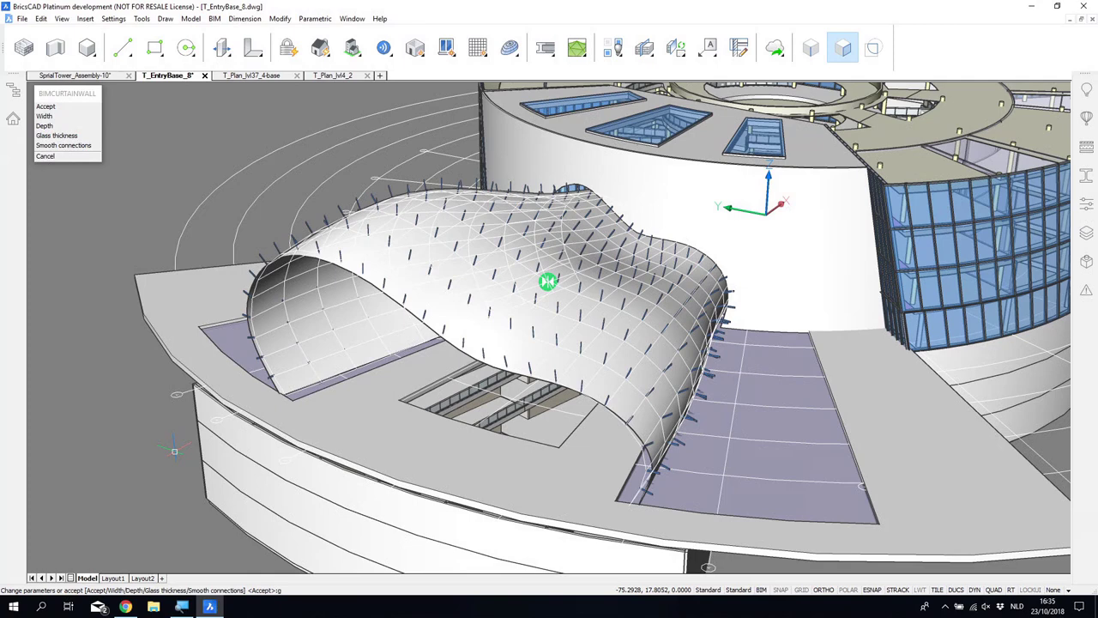
{"action": "key", "text": "Return"}
{"action": "type", "text": "0"}
{"action": "key", "text": "Return"}
{"action": "type", "text": "s"}
{"action": "key", "text": "Return"}
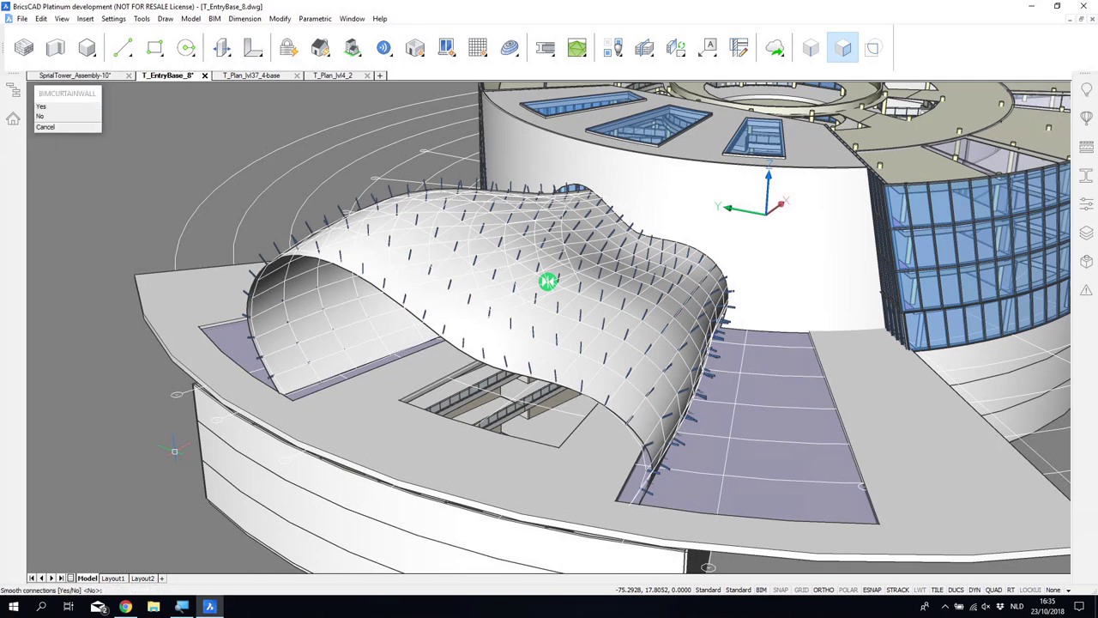
{"action": "key", "text": "Return"}
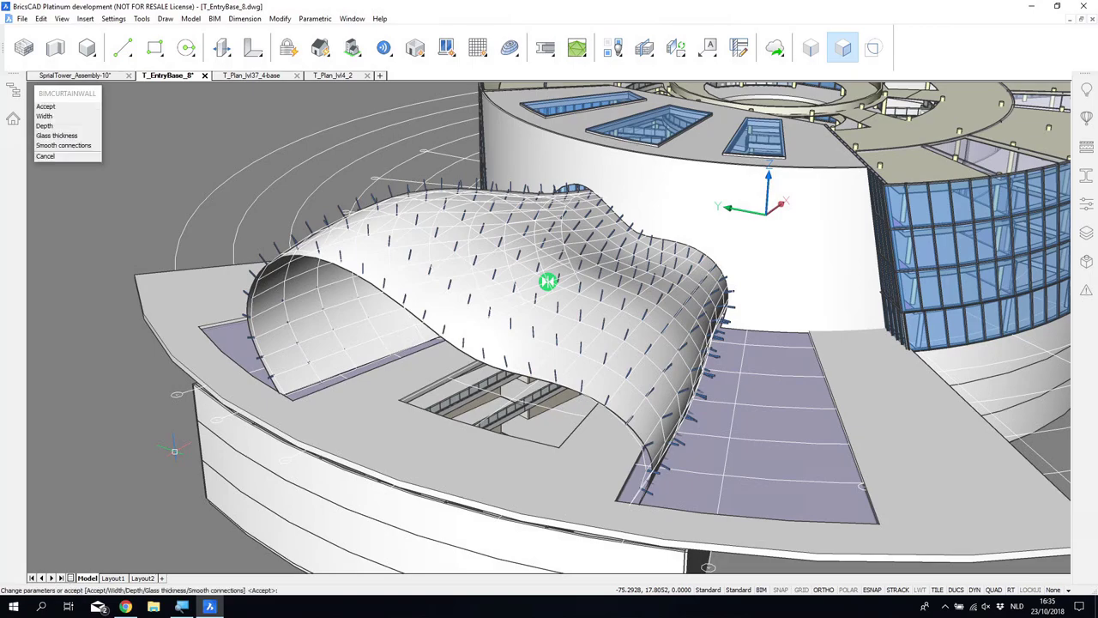
{"action": "mouse_move", "coordinate": [547, 280]}
{"action": "middle_mouse_down", "text": "shift"}
{"action": "mouse_move", "coordinate": [488, 279]}
{"action": "mouse_move", "coordinate": [554, 279]}
{"action": "middle_mouse_up", "text": "shift"}
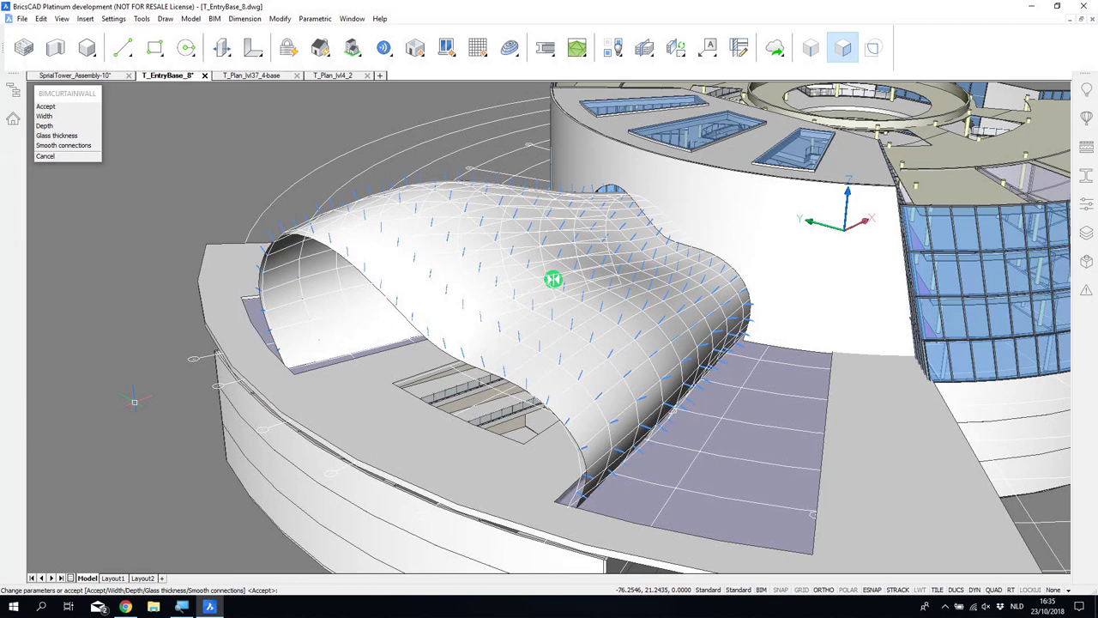
{"action": "key", "text": "Return"}
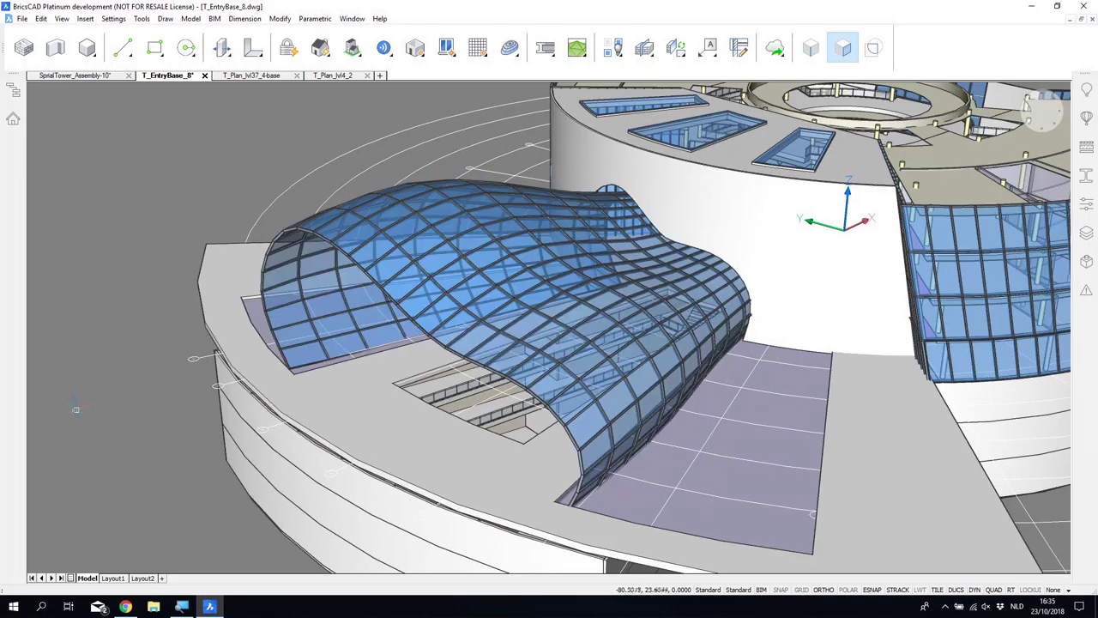
{"action": "scroll", "coordinate": [549, 326], "scroll_direction": "up", "scroll_amount": 3}
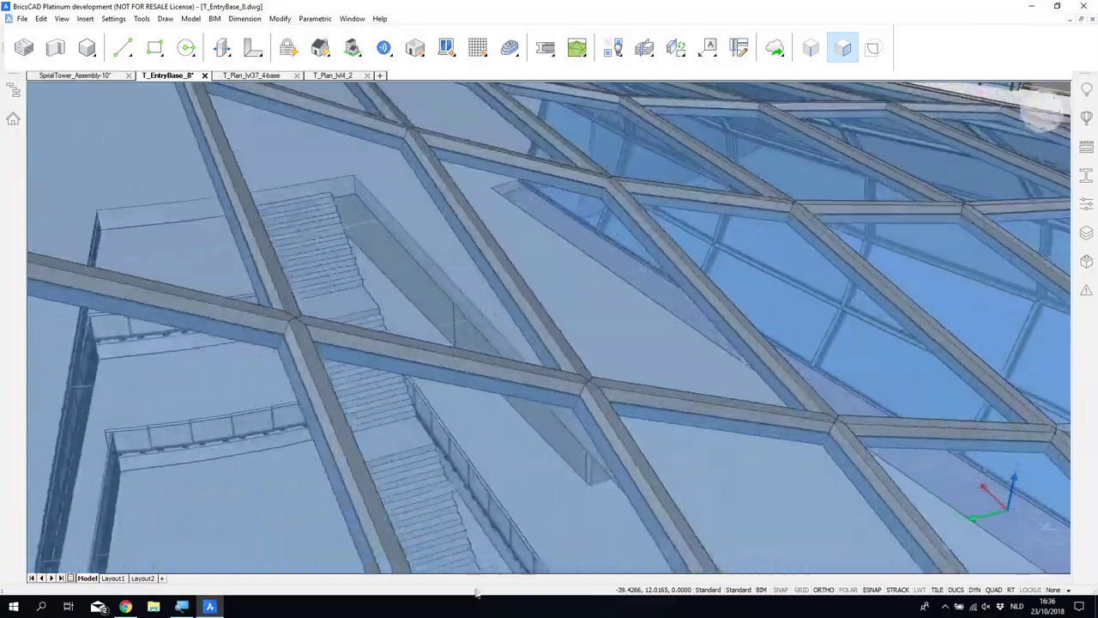
{"action": "middle_click_drag", "start_coordinate": [477, 592], "coordinate": [577, 526], "text": "shift"}
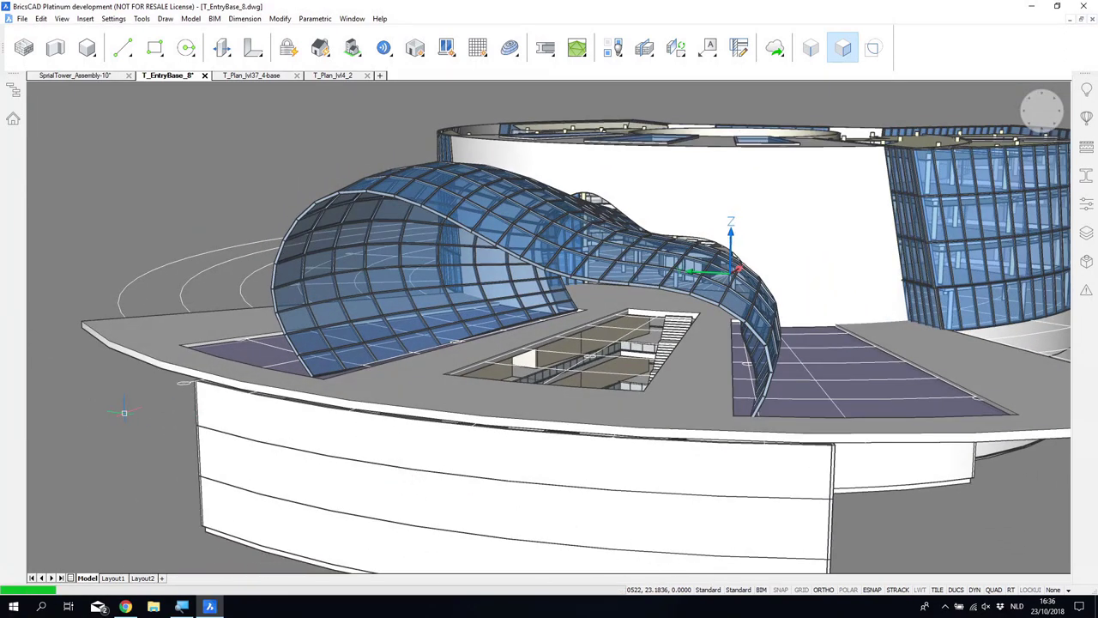
Step: Return to the SprialTower_Assembly-10 drawing and reload its T_EntryBase_8 external reference
{"action": "left_click", "coordinate": [76, 75]}
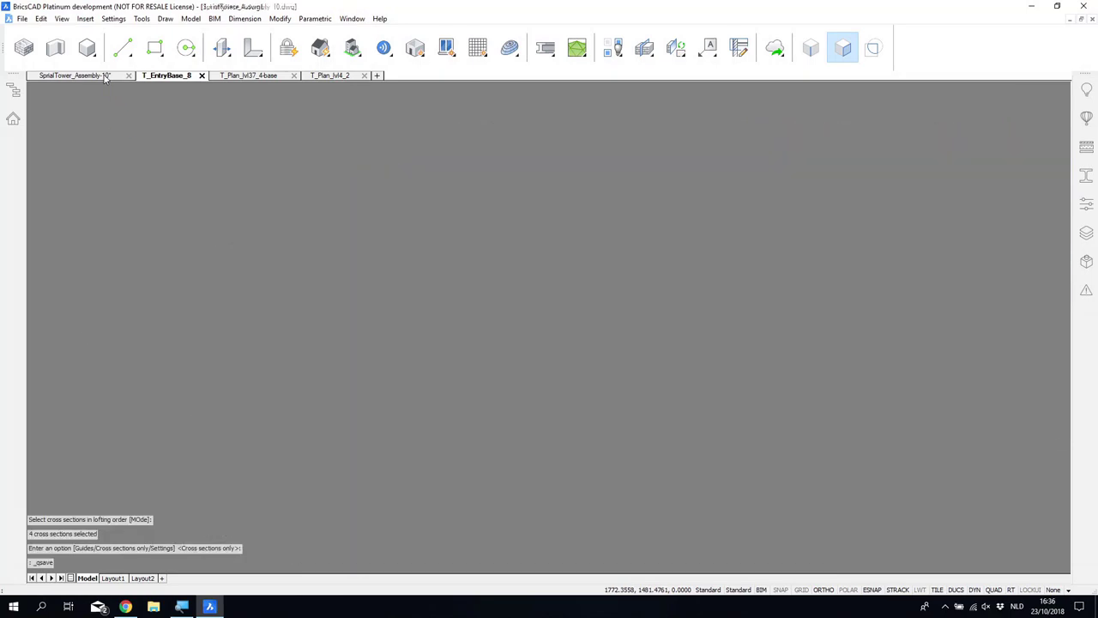
{"action": "scroll", "coordinate": [813, 285], "scroll_direction": "down", "scroll_amount": 2}
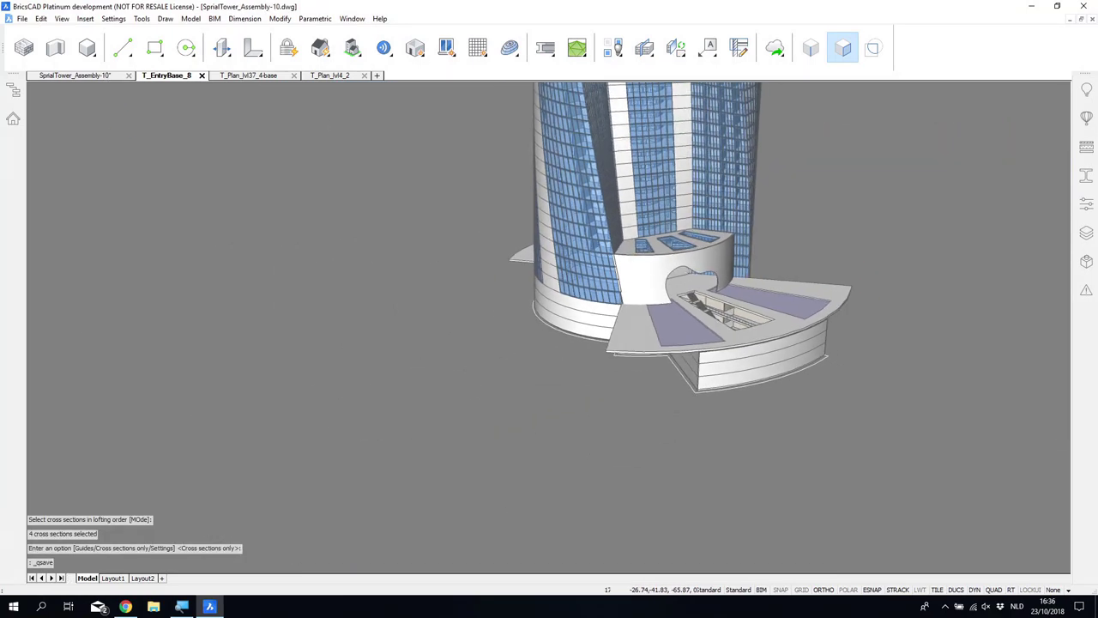
{"action": "type", "text": "xr"}
{"action": "key", "text": "Return"}
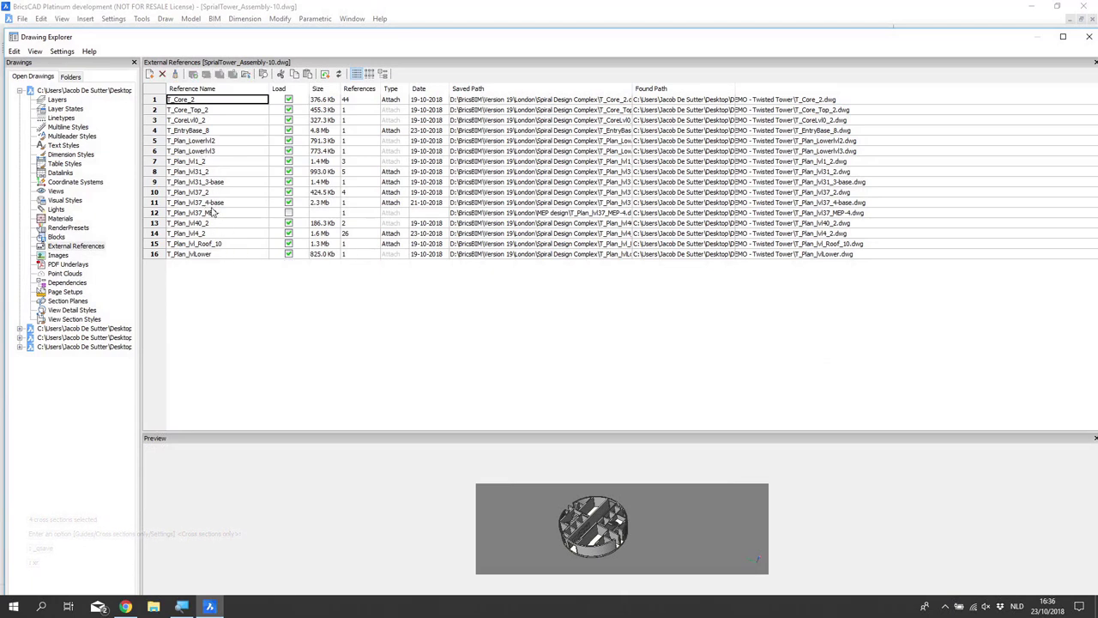
{"action": "left_click", "coordinate": [193, 129]}
{"action": "left_click", "coordinate": [193, 75]}
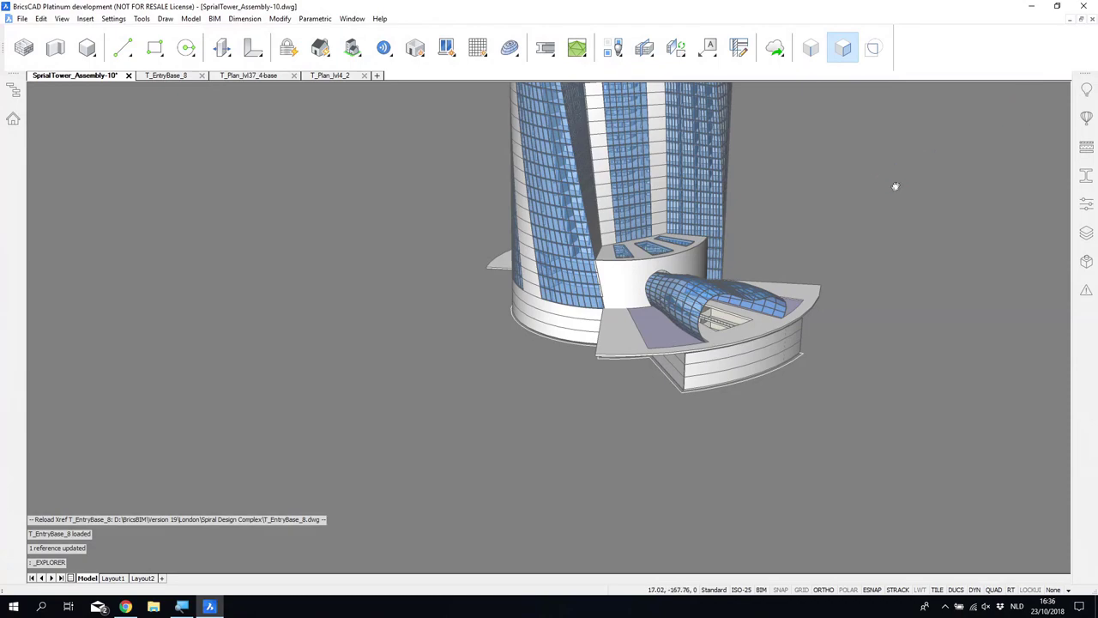
Step: Create a site surface by importing the points file DemoSurface.txt from the desktop folder DEMO - Twisted Tower
{"action": "middle_click_drag", "start_coordinate": [895, 186], "coordinate": [616, 251], "text": "shift"}
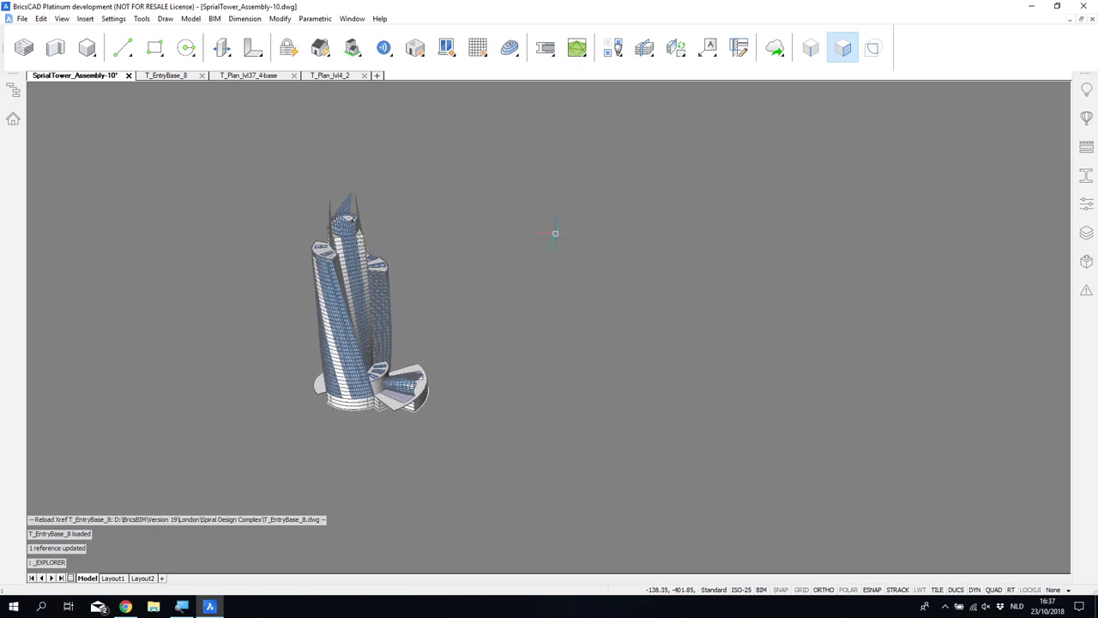
{"action": "middle_click_drag", "start_coordinate": [555, 232], "coordinate": [537, 210], "text": "shift"}
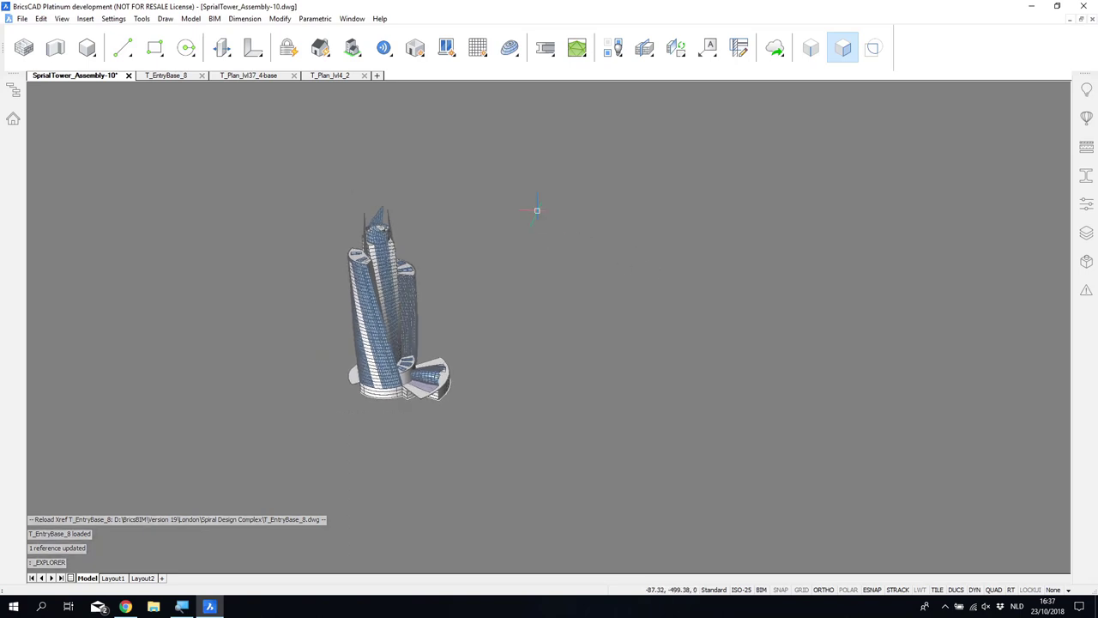
{"action": "left_click", "coordinate": [577, 49]}
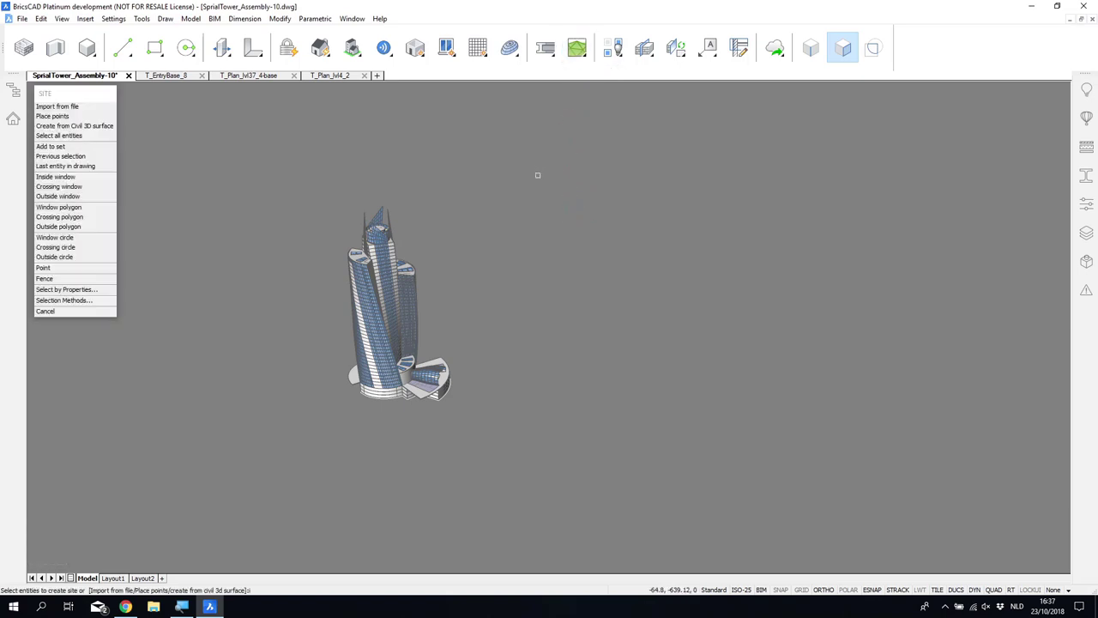
{"action": "type", "text": "i"}
{"action": "key", "text": "Return"}
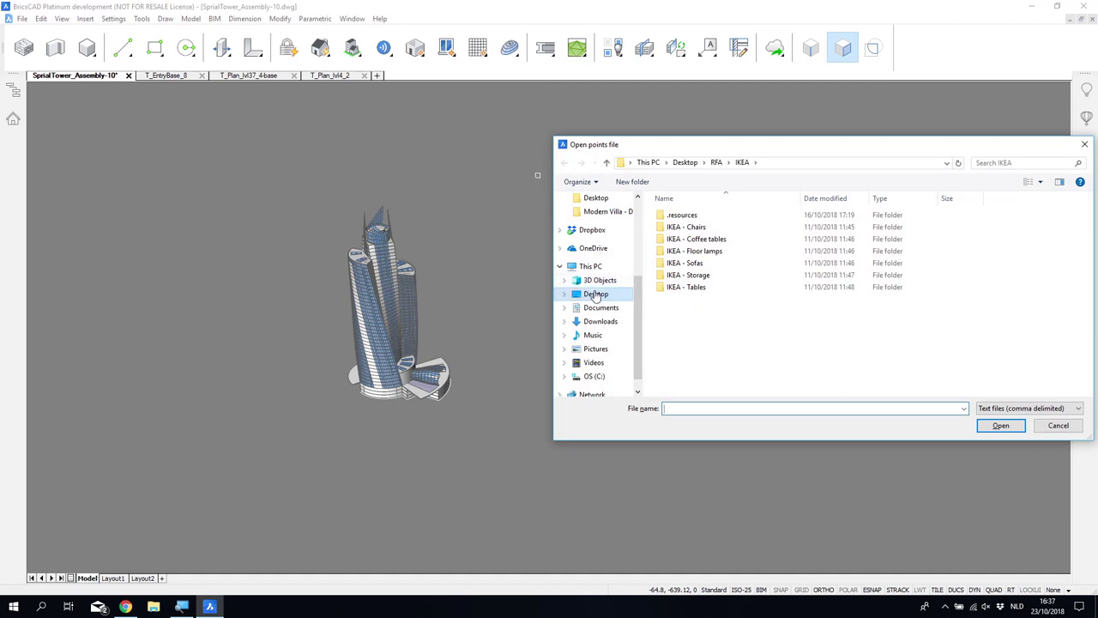
{"action": "left_click", "coordinate": [595, 294]}
{"action": "double_click", "coordinate": [731, 240]}
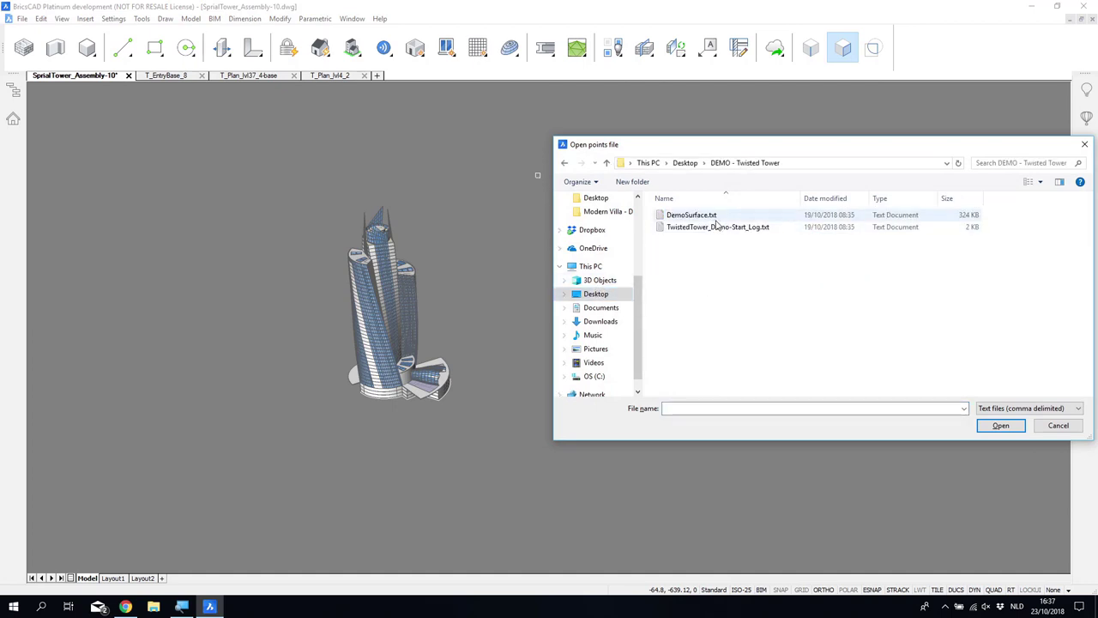
{"action": "left_click", "coordinate": [714, 216]}
{"action": "left_click", "coordinate": [987, 426]}
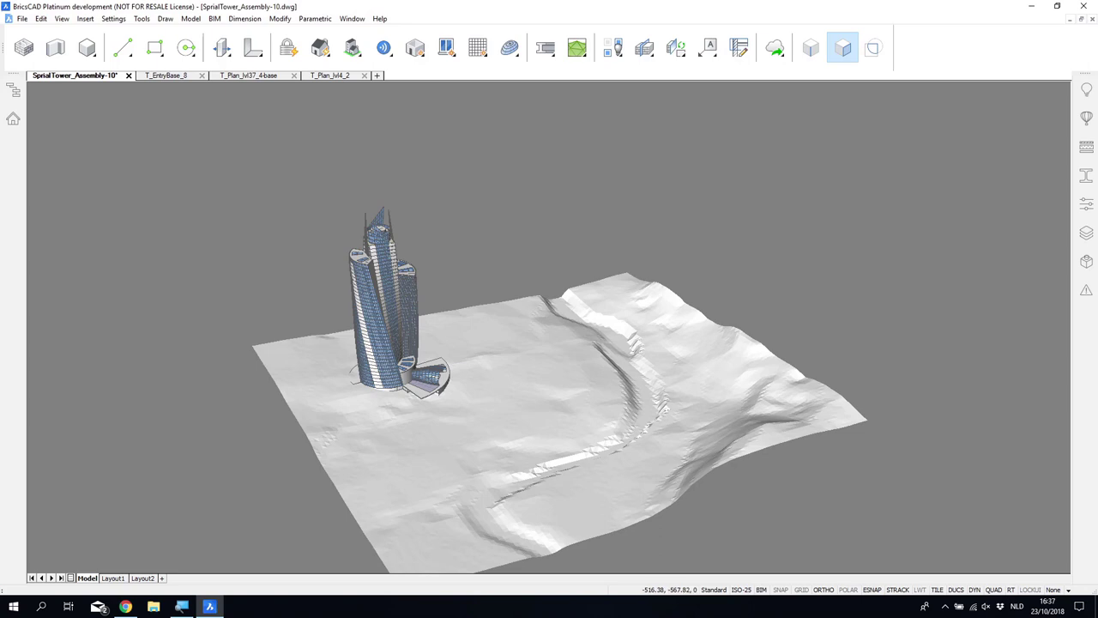
Step: Select the imported terrain surface and set its colour to 42
{"action": "middle_click_drag", "start_coordinate": [549, 343], "coordinate": [618, 367], "text": "shift"}
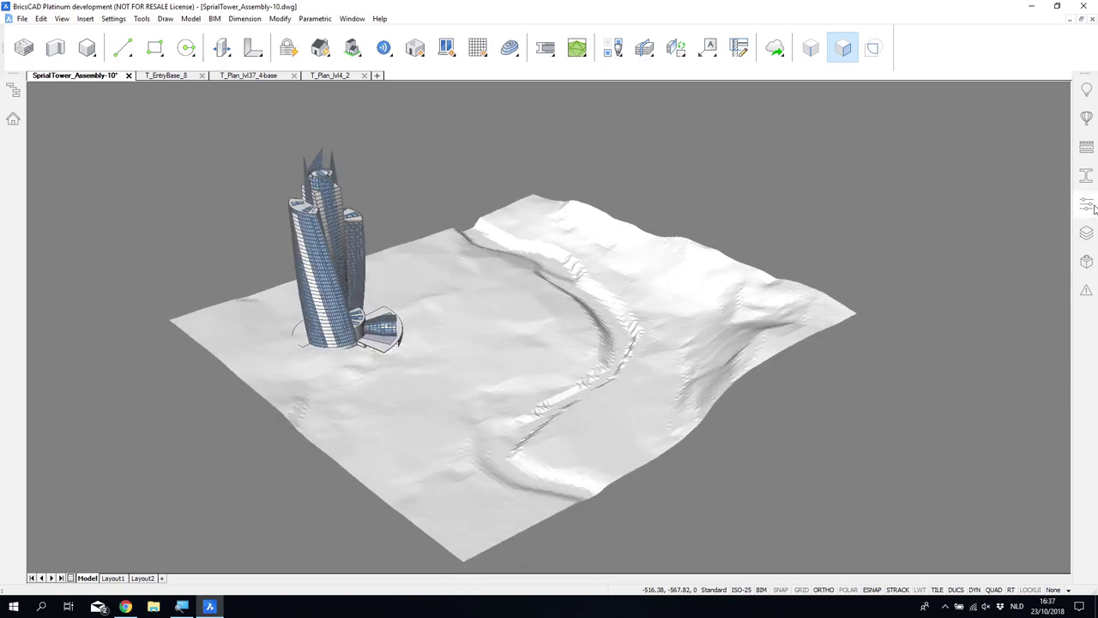
{"action": "key", "text": "ctrl+1"}
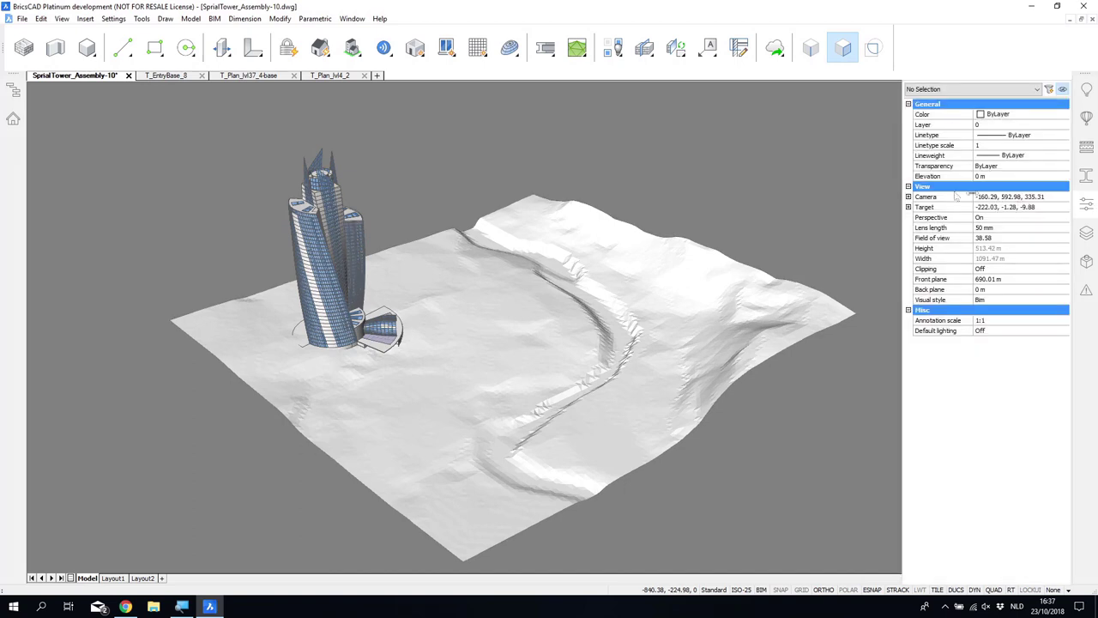
{"action": "left_click", "coordinate": [815, 227]}
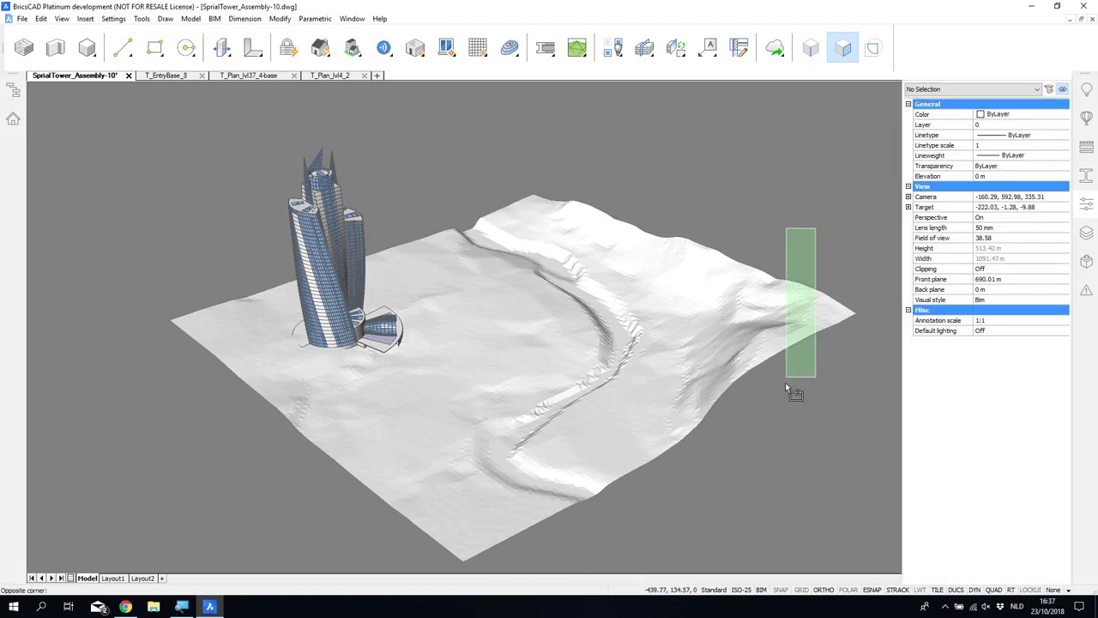
{"action": "left_click", "coordinate": [816, 390]}
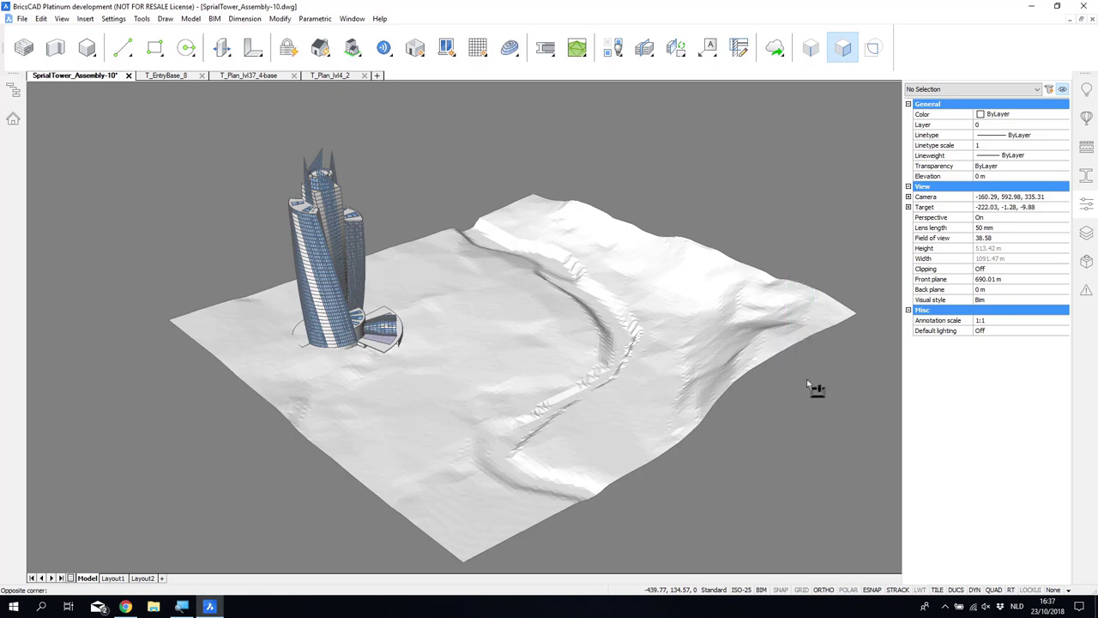
{"action": "left_click", "coordinate": [1042, 116]}
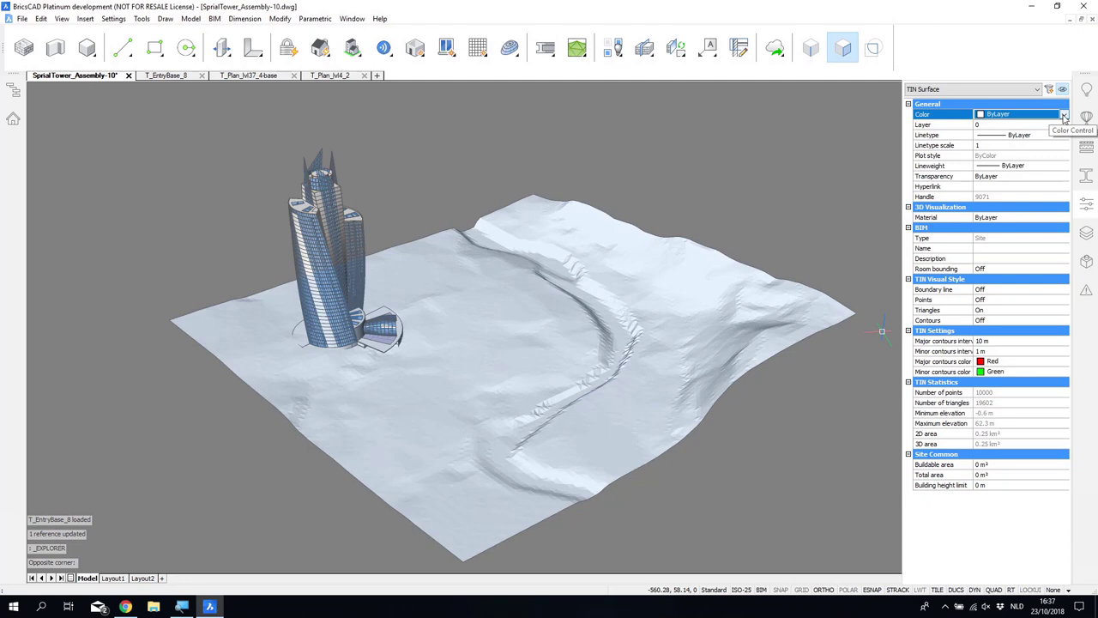
{"action": "left_click", "coordinate": [1063, 116]}
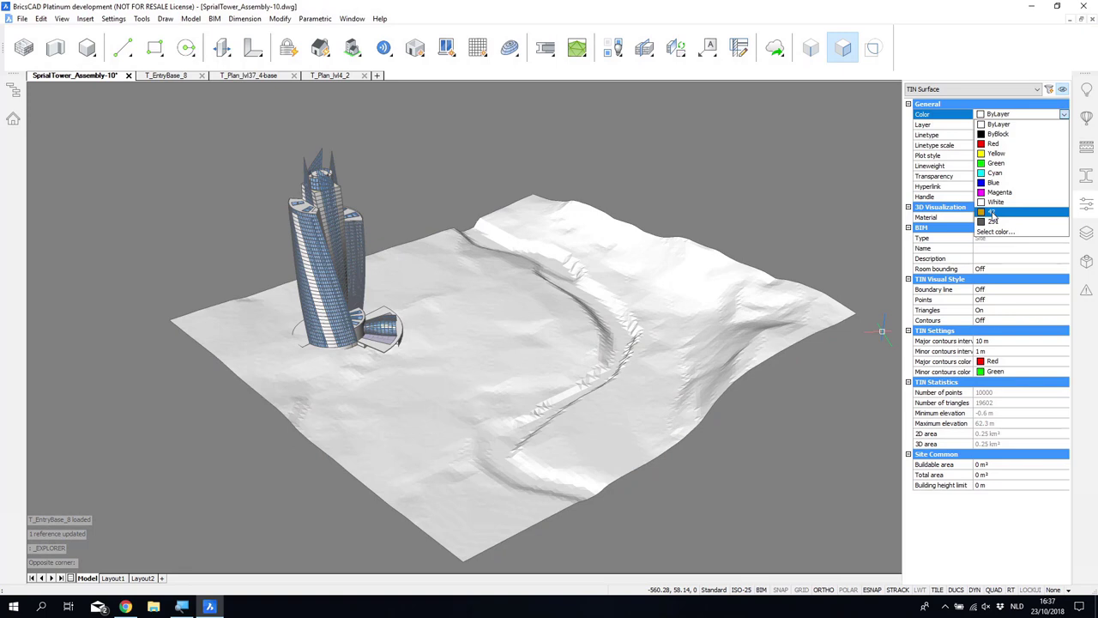
{"action": "left_click", "coordinate": [991, 212]}
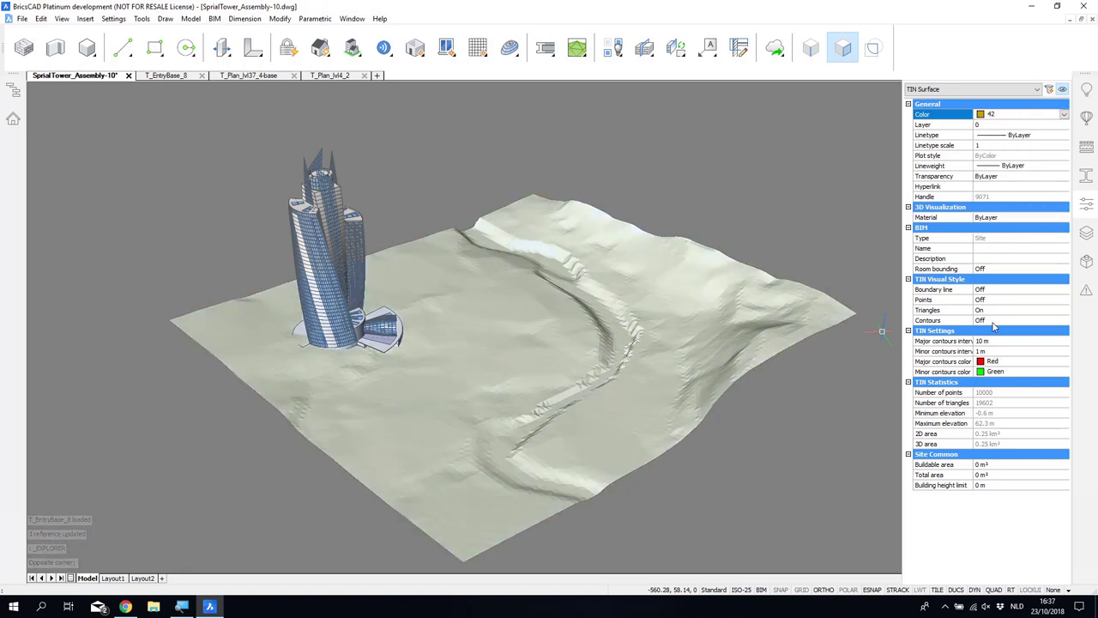
Step: Turn on the terrain surface's contours, set both major and minor contour colours to 251, and clear the selection
{"action": "left_click", "coordinate": [992, 323]}
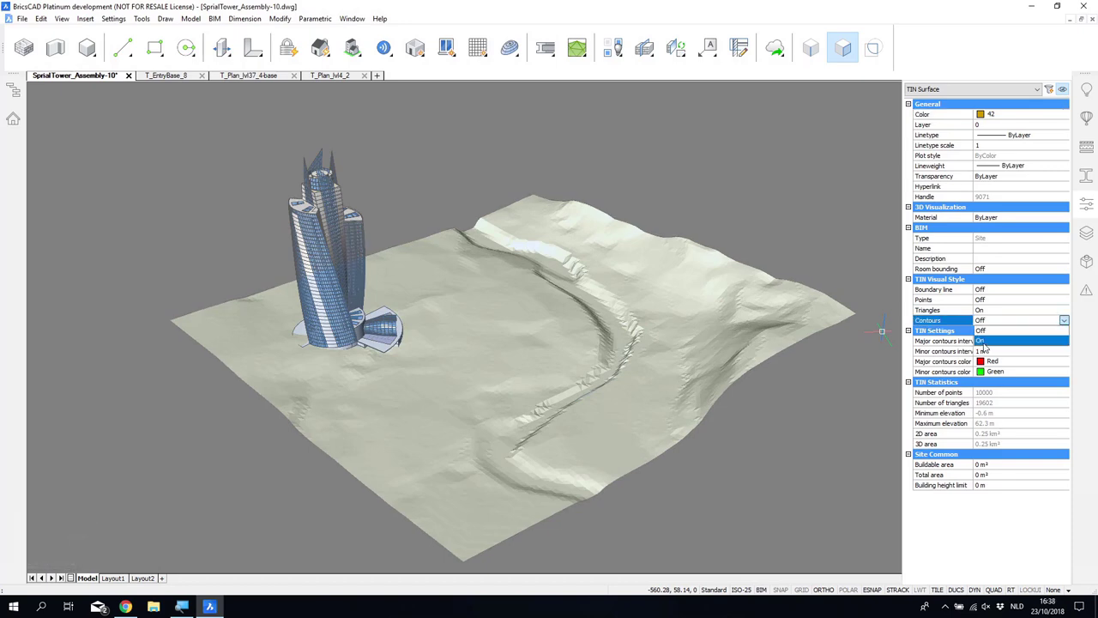
{"action": "left_click", "coordinate": [985, 342]}
{"action": "left_click", "coordinate": [989, 361]}
{"action": "left_click", "coordinate": [988, 362]}
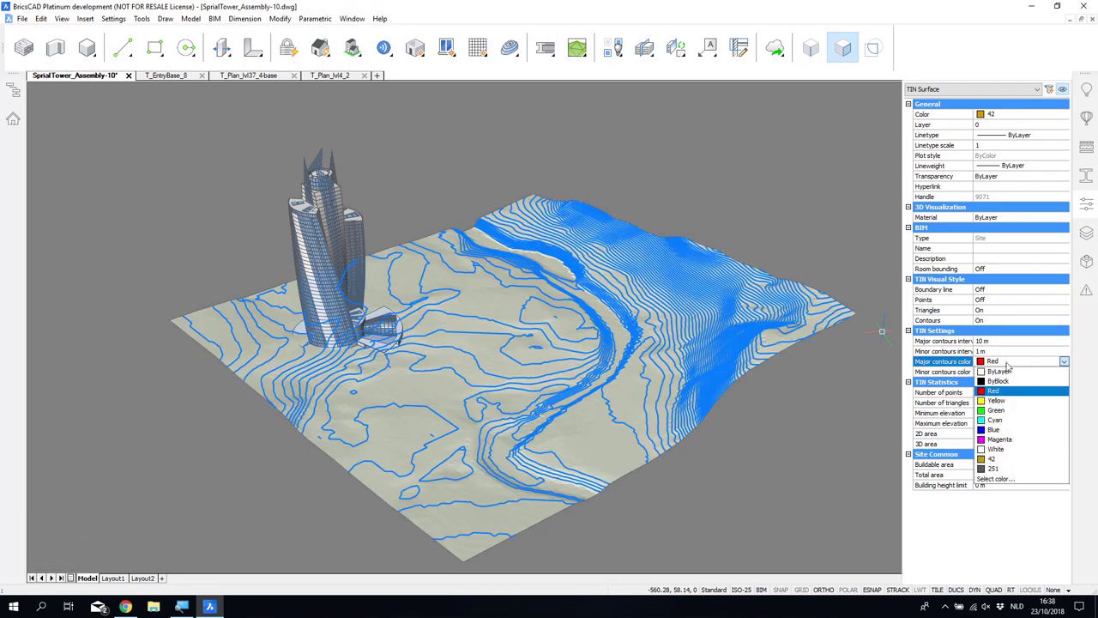
{"action": "left_click", "coordinate": [1000, 469]}
{"action": "left_click", "coordinate": [988, 372]}
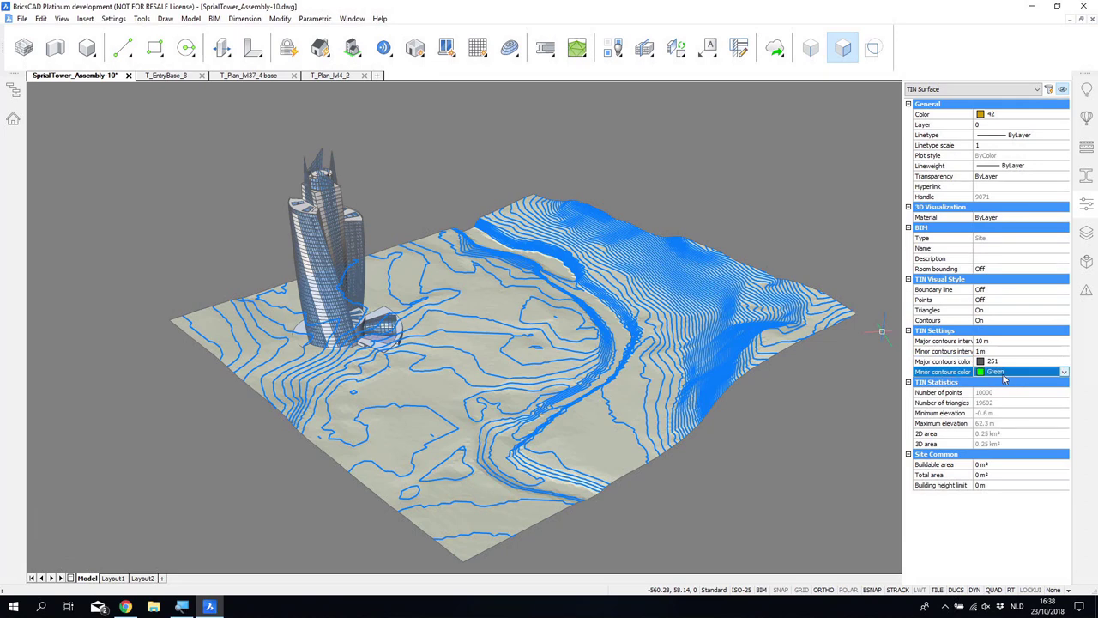
{"action": "left_click", "coordinate": [989, 372]}
{"action": "left_click", "coordinate": [1000, 472]}
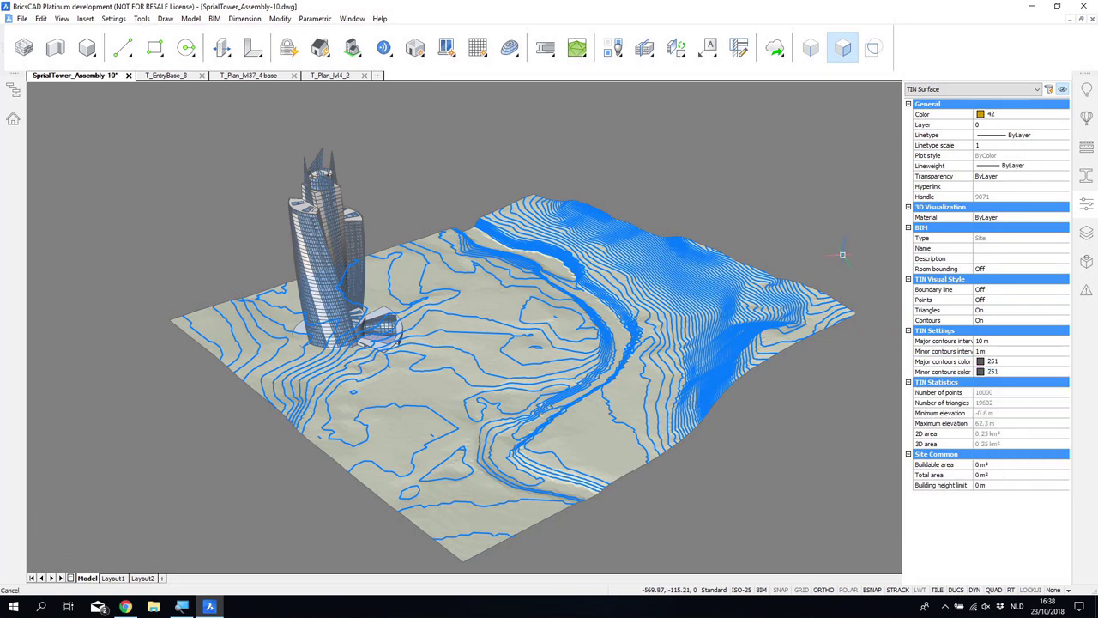
{"action": "key", "text": "Escape"}
{"action": "middle_click_drag", "start_coordinate": [841, 243], "coordinate": [845, 244], "text": "shift"}
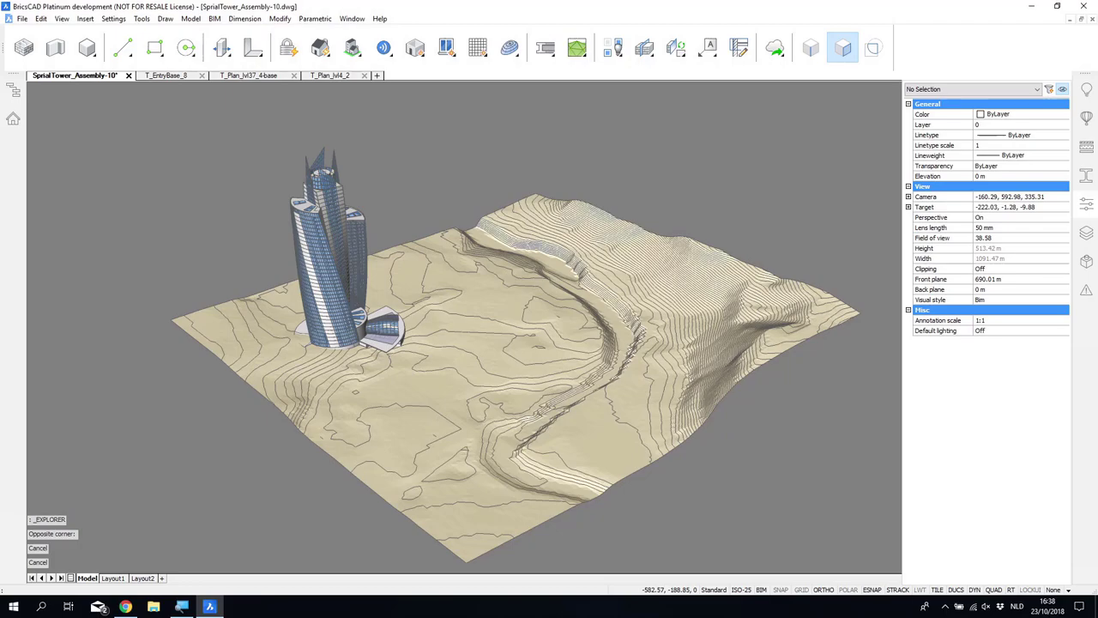
Step: Grade the tower's base outline polyline to the terrain surface with a slope of 30 degrees
{"action": "scroll", "coordinate": [262, 364], "scroll_direction": "up", "scroll_amount": 1}
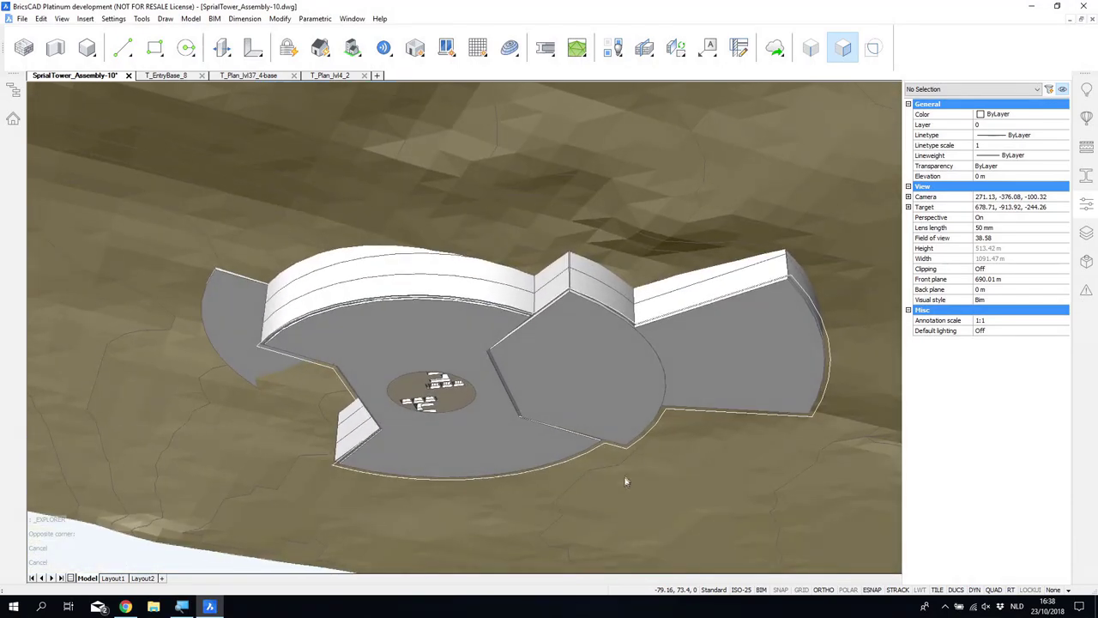
{"action": "left_click", "coordinate": [640, 442]}
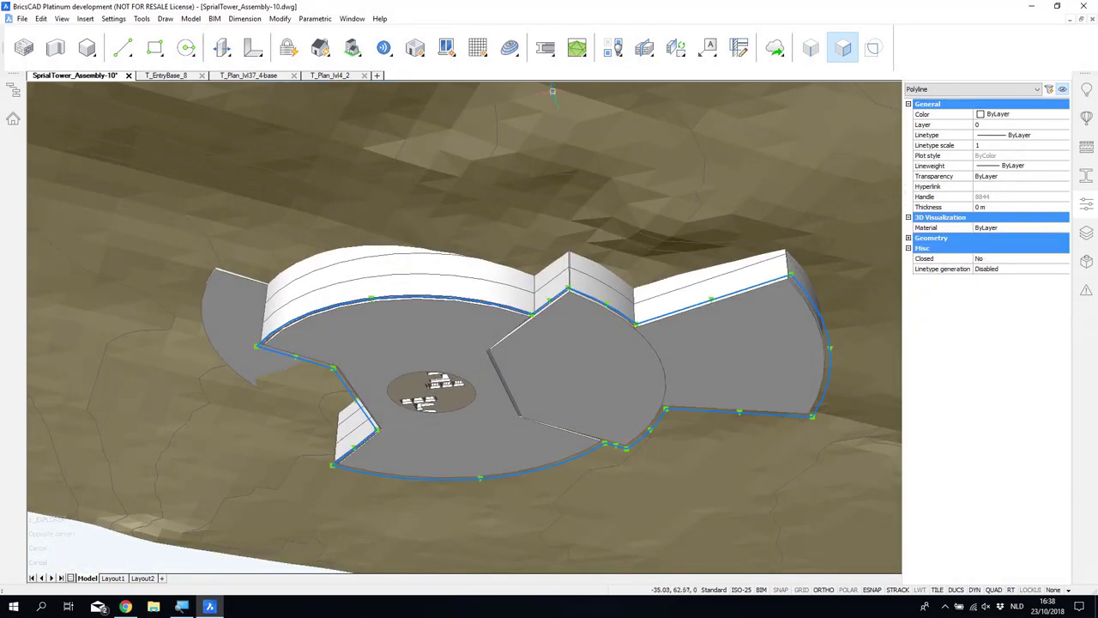
{"action": "left_click", "coordinate": [581, 58]}
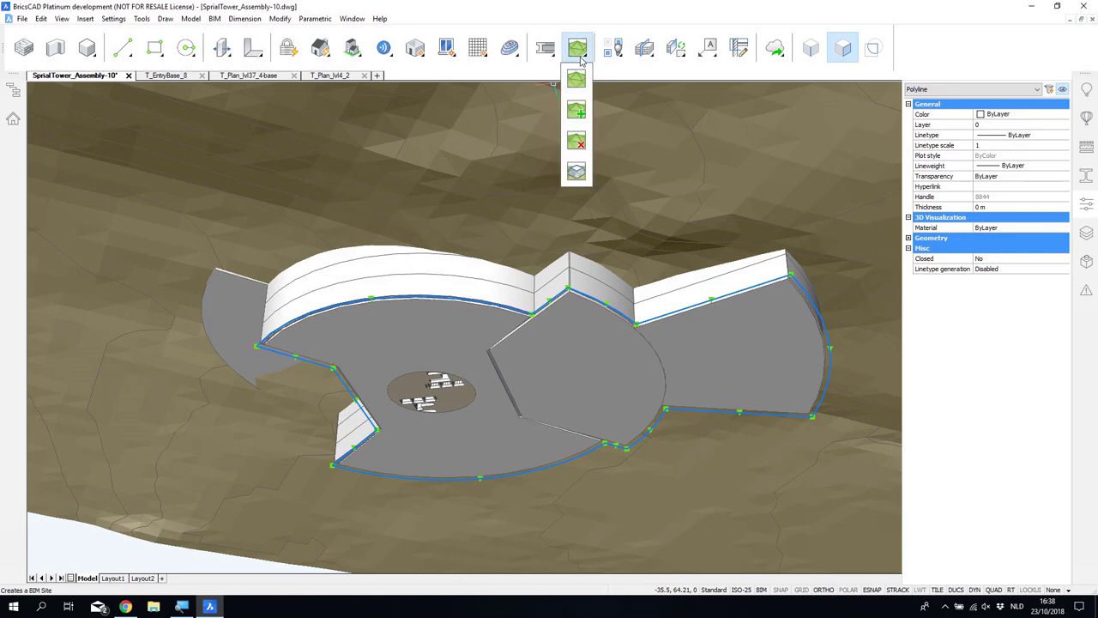
{"action": "left_click", "coordinate": [577, 174]}
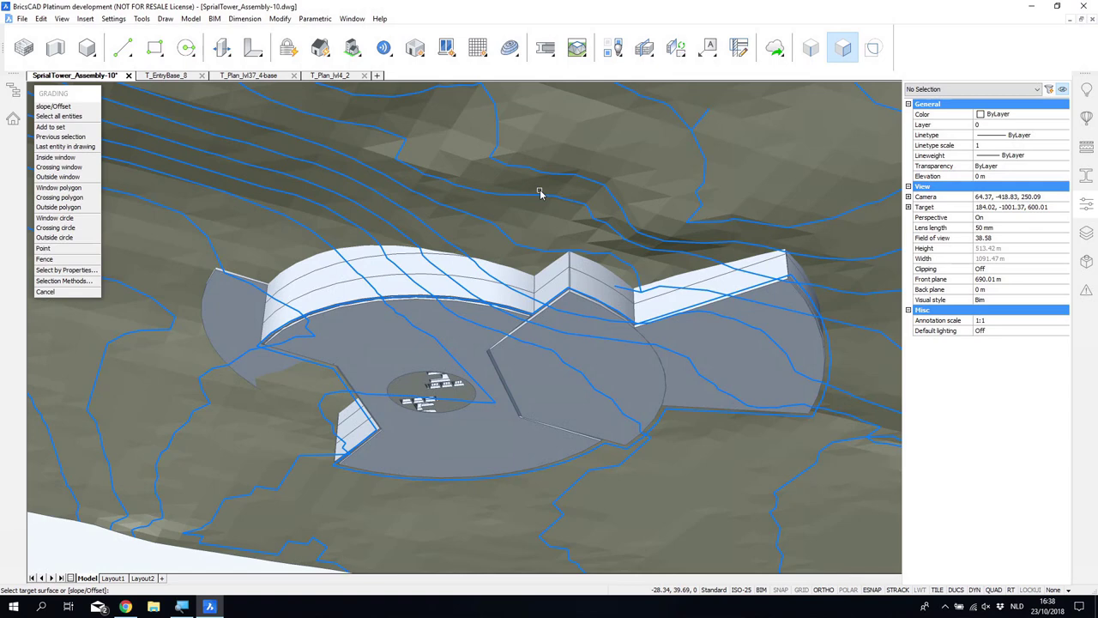
{"action": "left_click", "coordinate": [539, 192]}
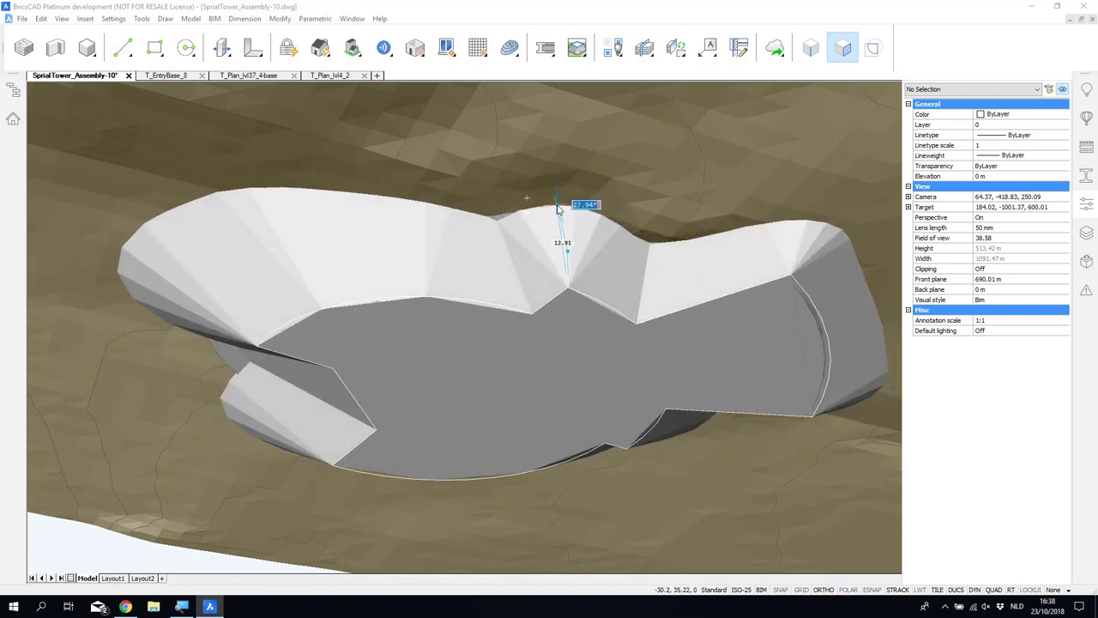
{"action": "left_click", "coordinate": [557, 205]}
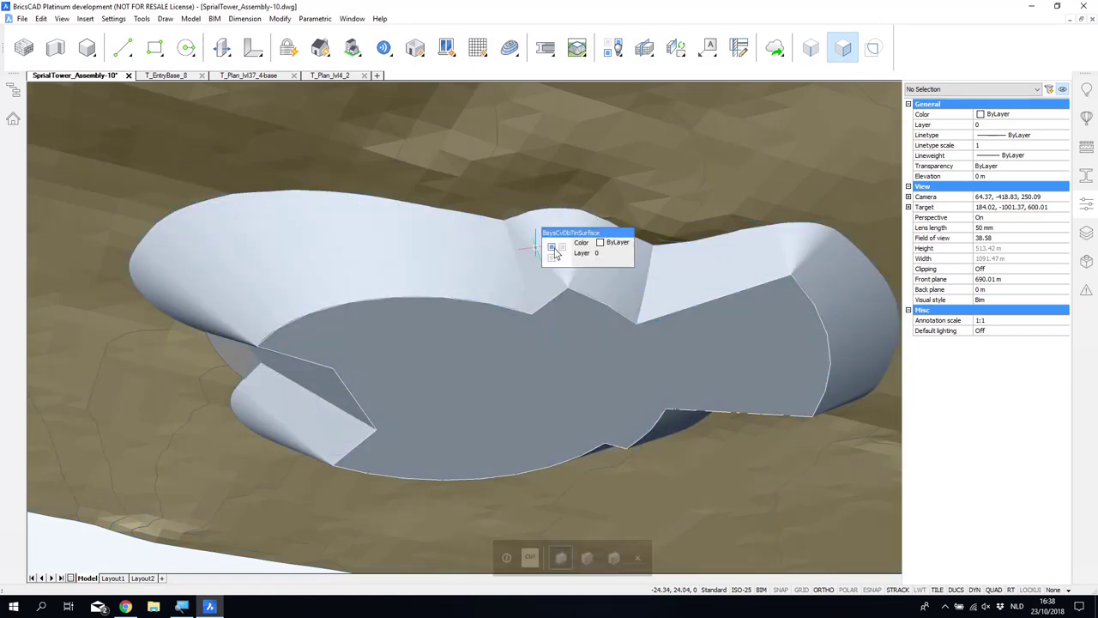
Step: Select the grading around the tower base and turn on its Boundary option
{"action": "left_click", "coordinate": [639, 281]}
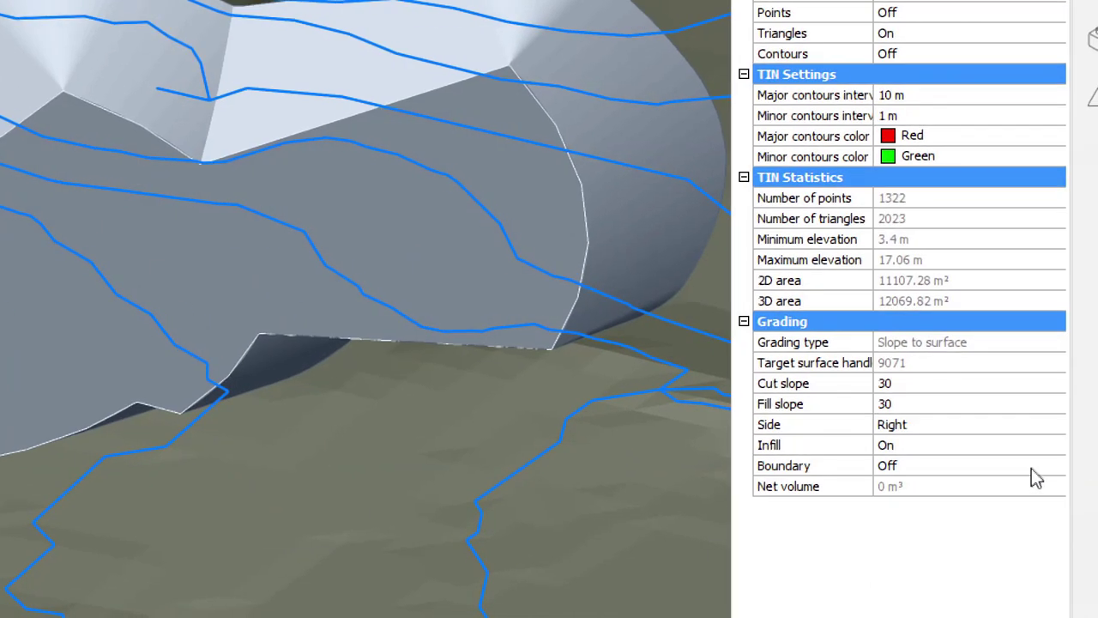
{"action": "left_click", "coordinate": [1053, 475]}
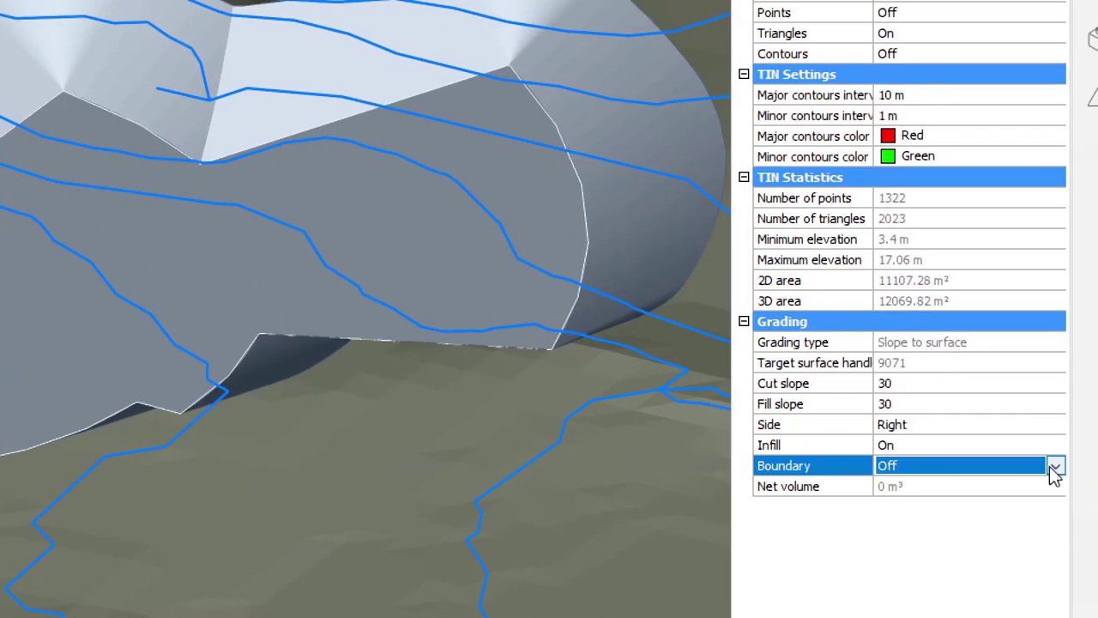
{"action": "left_click", "coordinate": [1054, 467]}
{"action": "left_click", "coordinate": [959, 506]}
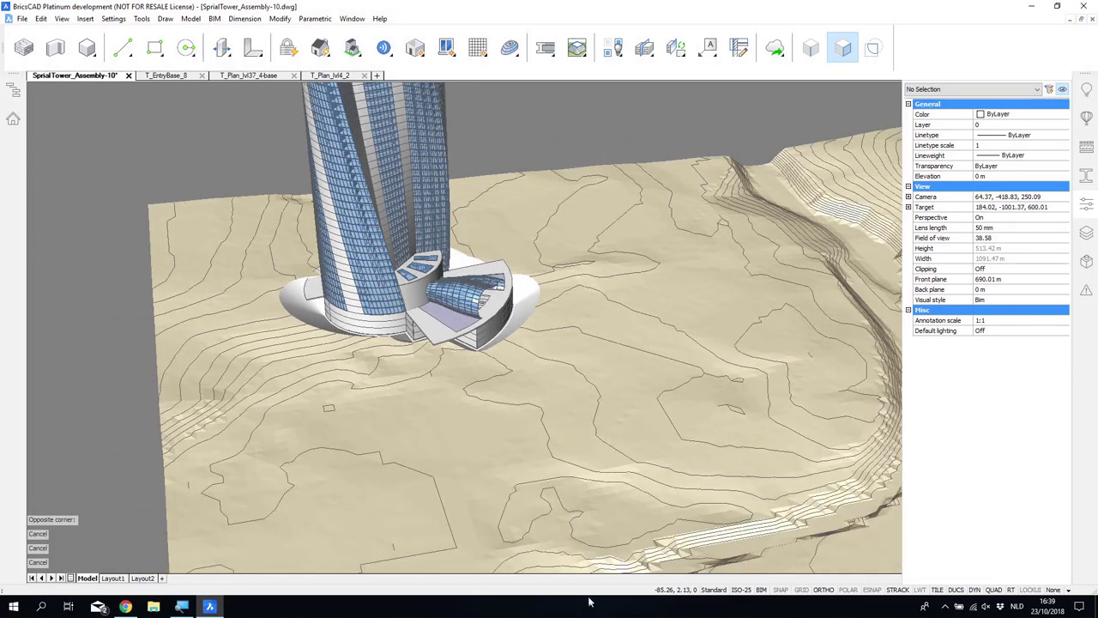
Step: Show the _ParkingLayout layer and grade its parking outline polyline to the terrain surface with a slope of 30 degrees
{"action": "scroll", "coordinate": [568, 309], "scroll_direction": "down", "scroll_amount": 1}
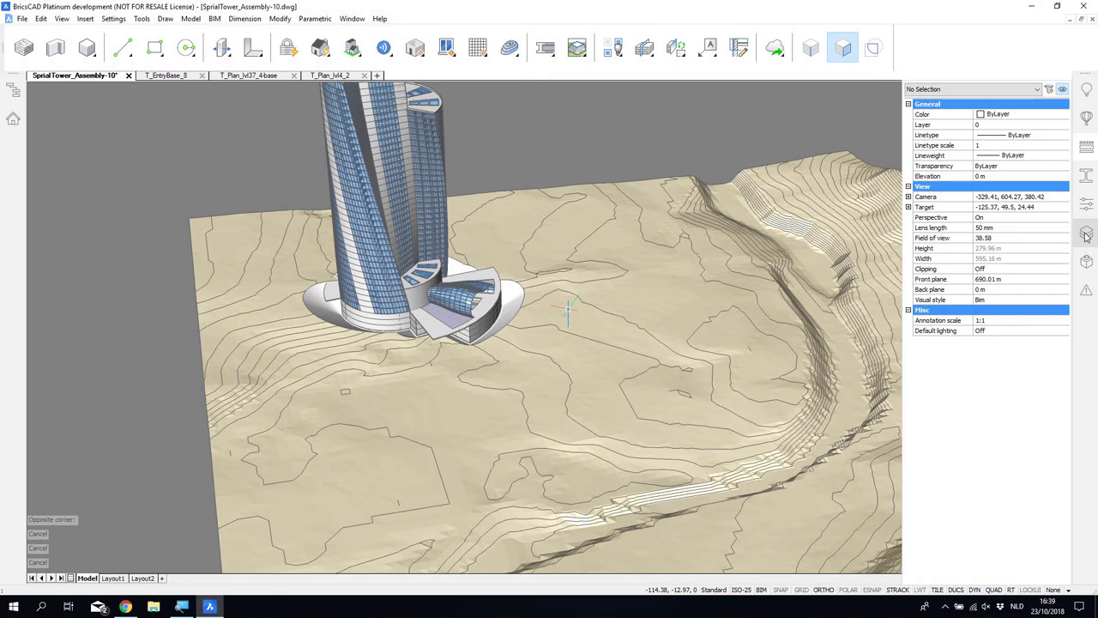
{"action": "left_click", "coordinate": [1085, 239]}
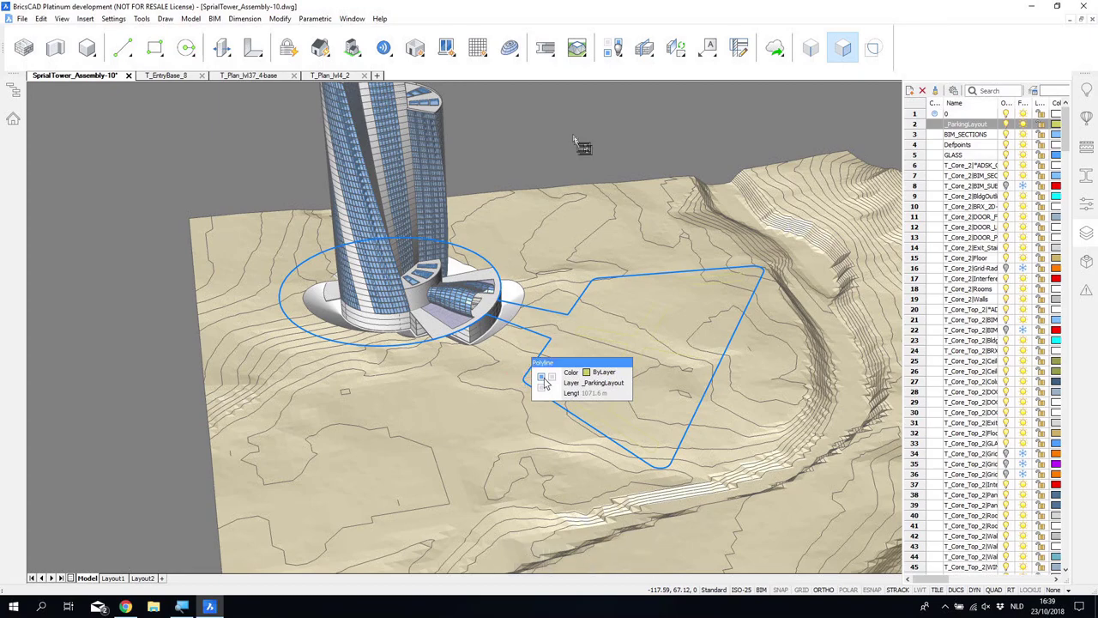
{"action": "left_click", "coordinate": [544, 380]}
{"action": "middle_click_drag", "start_coordinate": [549, 171], "coordinate": [541, 173], "text": "shift"}
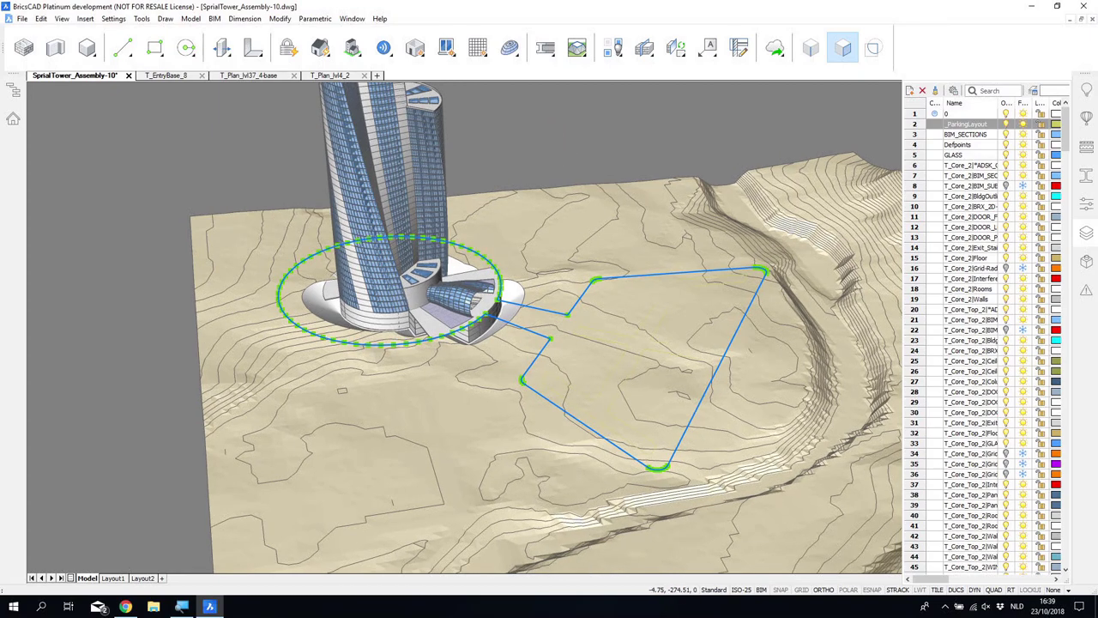
{"action": "left_click_drag", "start_coordinate": [540, 173], "coordinate": [532, 172], "text": "shift"}
{"action": "middle_click_drag", "start_coordinate": [540, 173], "coordinate": [533, 171], "text": "shift"}
{"action": "left_click_drag", "start_coordinate": [532, 172], "coordinate": [527, 170], "text": "shift"}
{"action": "middle_click_drag", "start_coordinate": [533, 172], "coordinate": [527, 170], "text": "shift"}
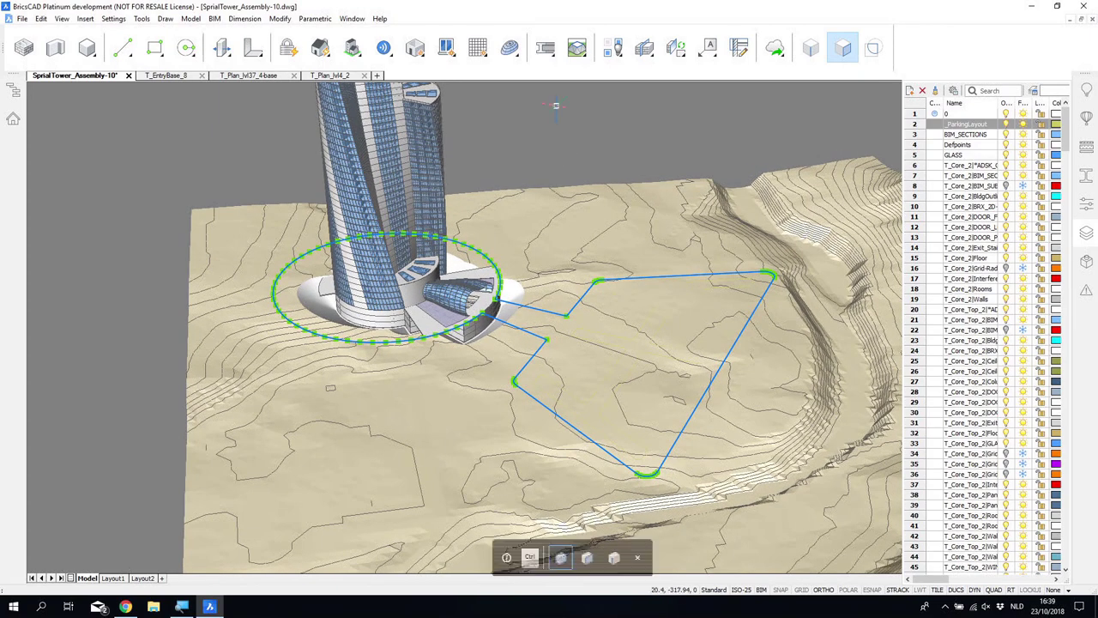
{"action": "left_click", "coordinate": [504, 426]}
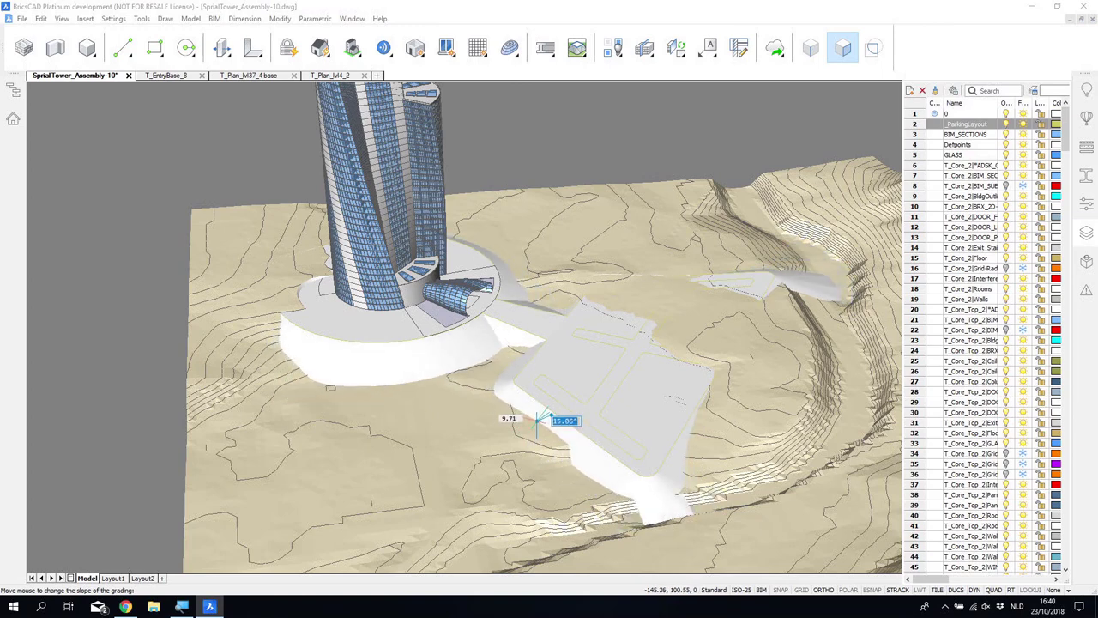
{"action": "type", "text": "30"}
{"action": "key", "text": "Return"}
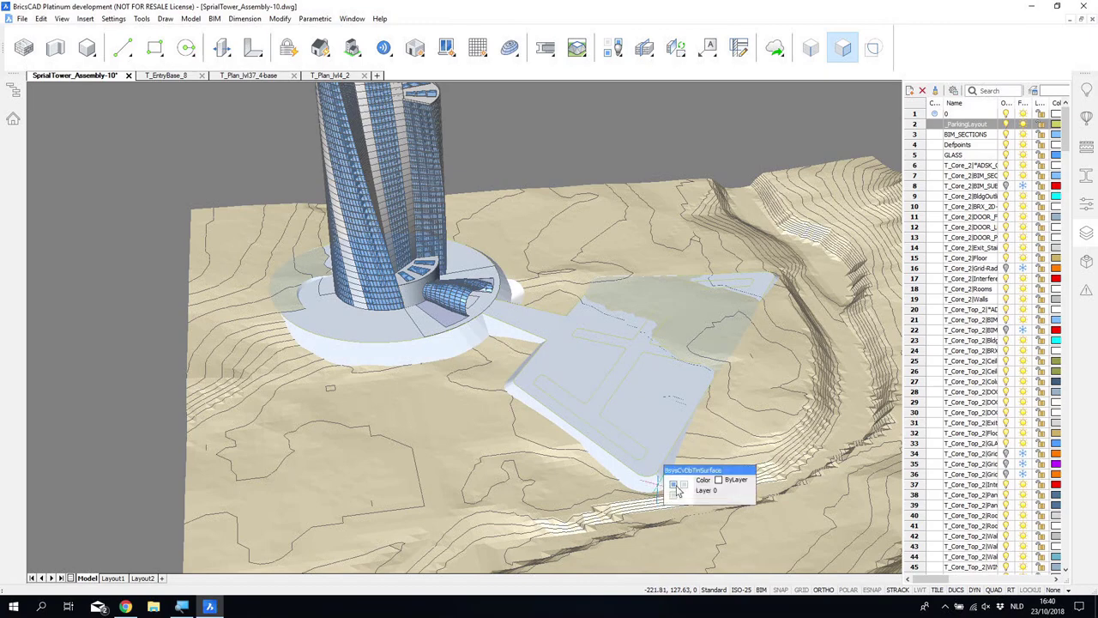
Step: Turn on the Boundary option of the grading around the parking layout and clear the selection
{"action": "left_click", "coordinate": [658, 481]}
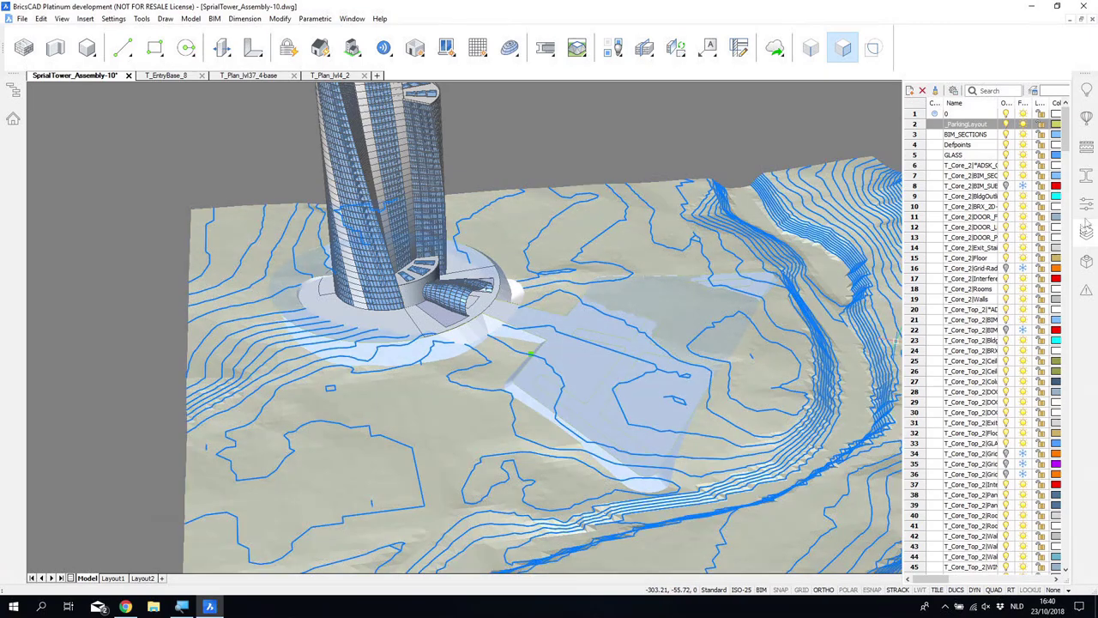
{"action": "left_click", "coordinate": [1090, 209]}
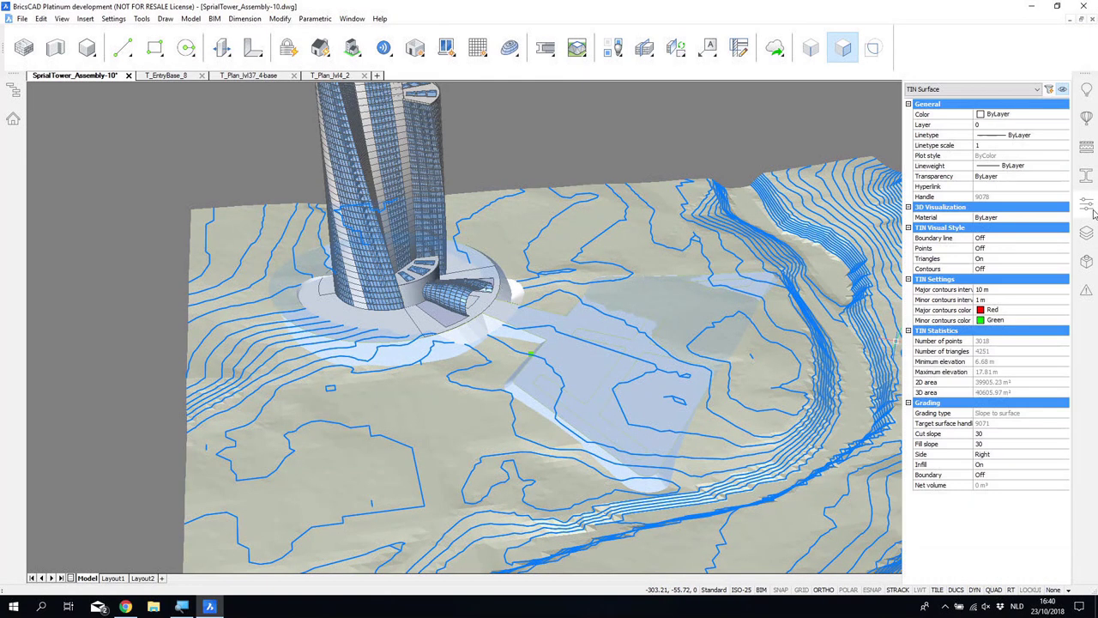
{"action": "left_click", "coordinate": [1012, 474]}
{"action": "left_click", "coordinate": [1021, 496]}
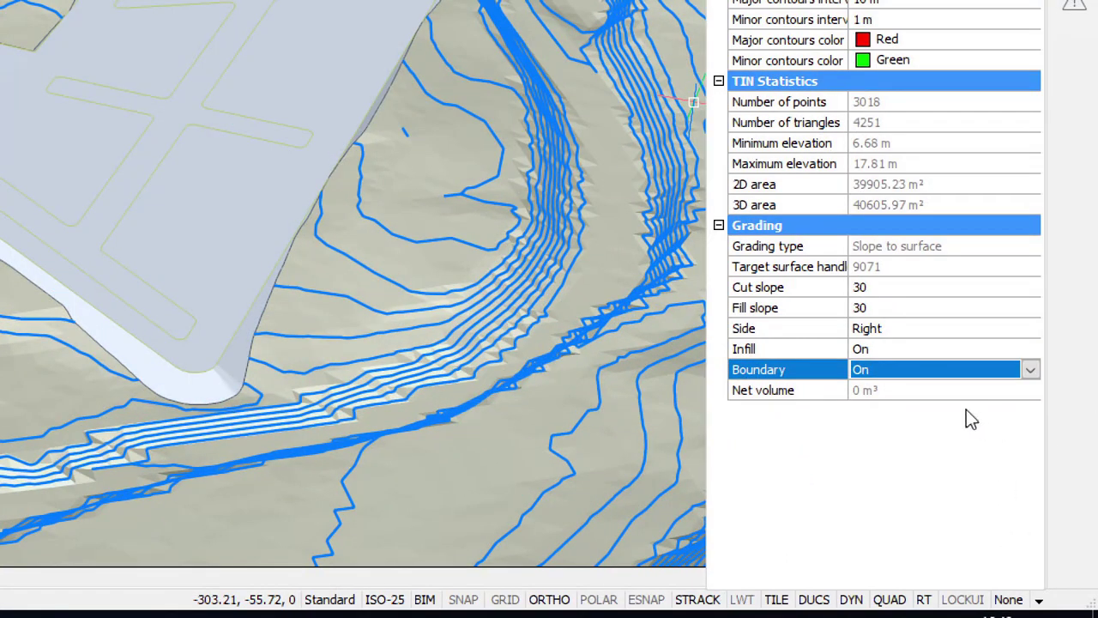
{"action": "left_click", "coordinate": [954, 434]}
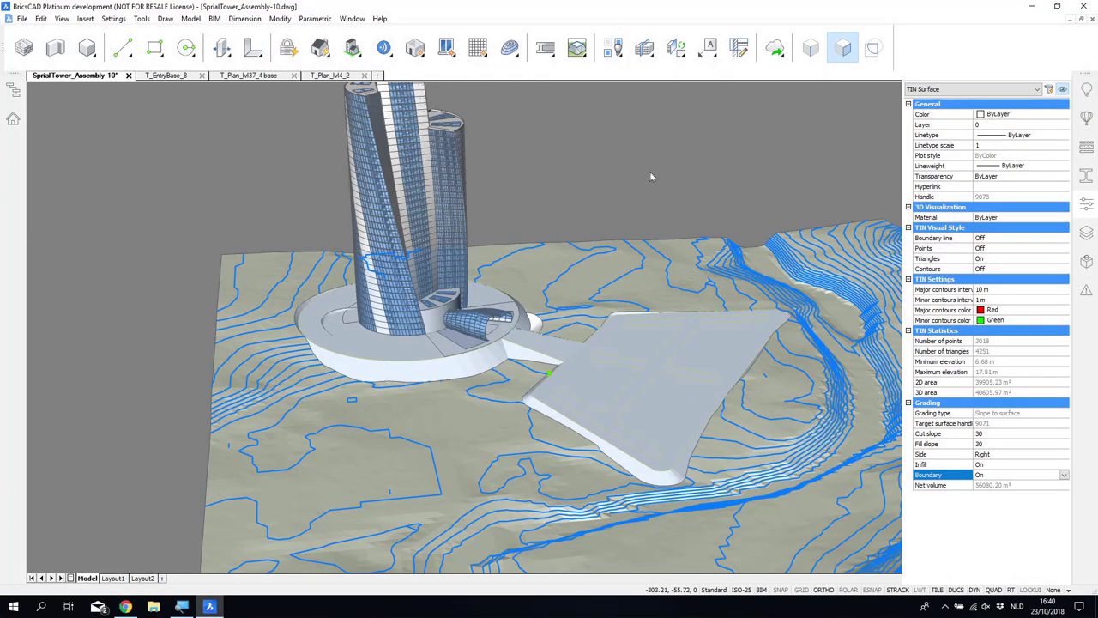
{"action": "key", "text": "Escape"}
{"action": "key", "text": "Escape"}
{"action": "scroll", "coordinate": [666, 223], "scroll_direction": "up", "scroll_amount": 4}
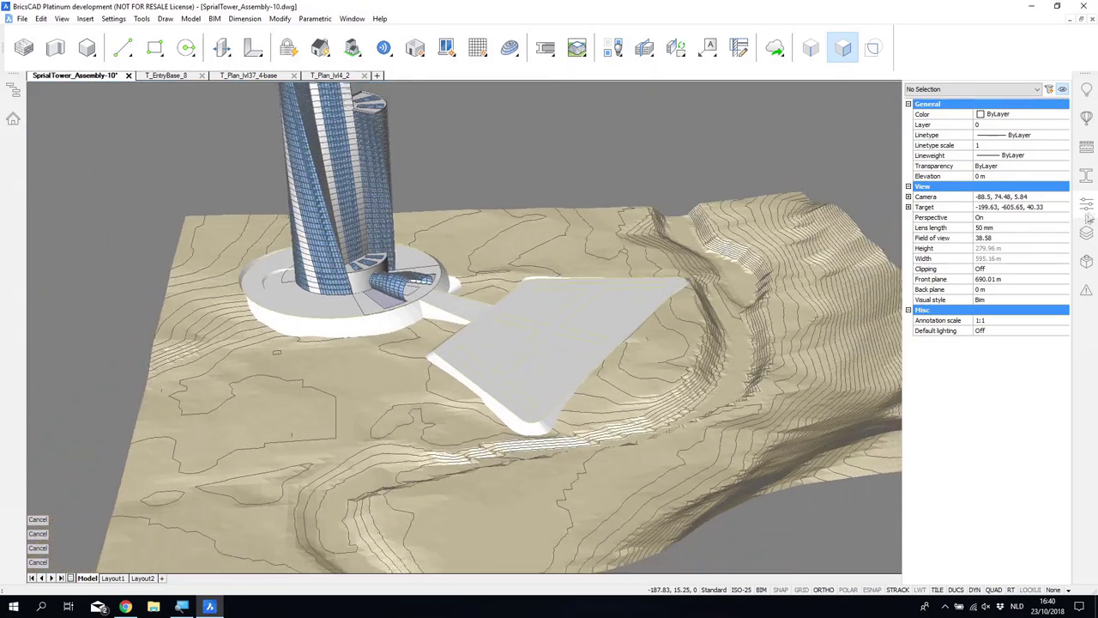
{"action": "left_click", "coordinate": [1093, 207]}
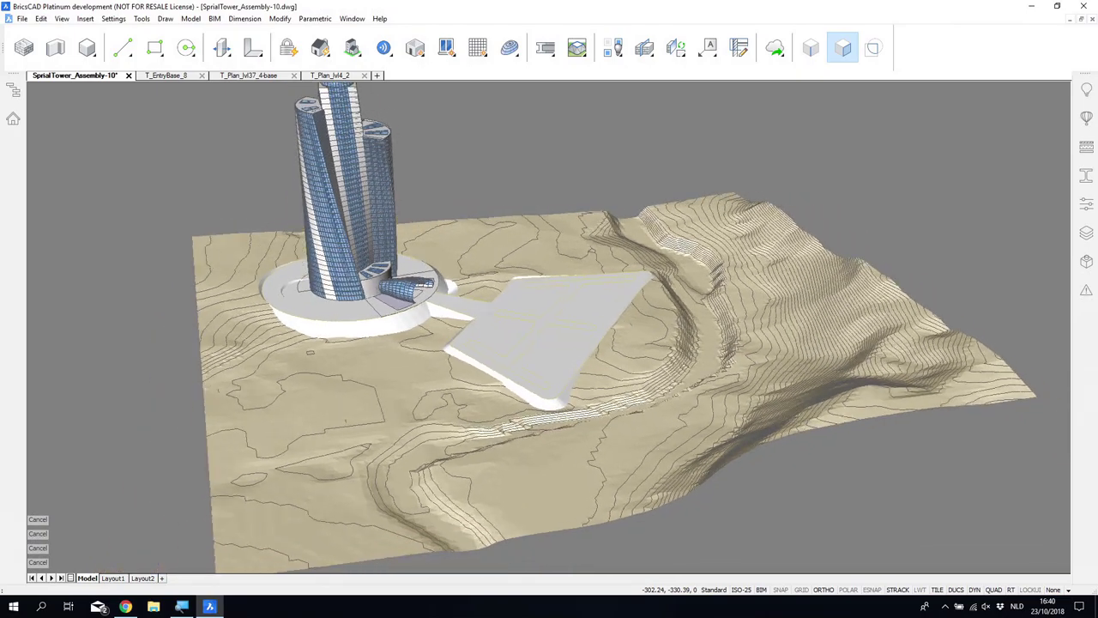
Step: Switch to the T_Plan_lvl37_4-base drawing and open its ductwork external reference T_Plan_lvl37_MEP-4 as a separate drawing
{"action": "middle_click_drag", "start_coordinate": [318, 356], "coordinate": [359, 360], "text": "shift"}
{"action": "middle_click_drag", "start_coordinate": [867, 186], "coordinate": [879, 175], "text": "shift"}
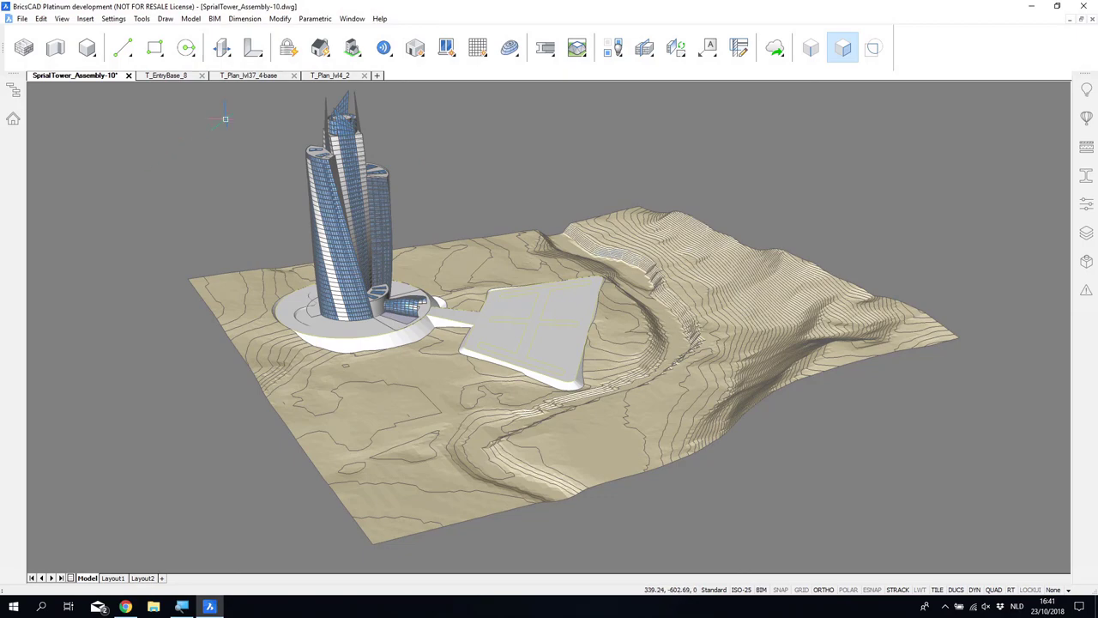
{"action": "left_click", "coordinate": [242, 78]}
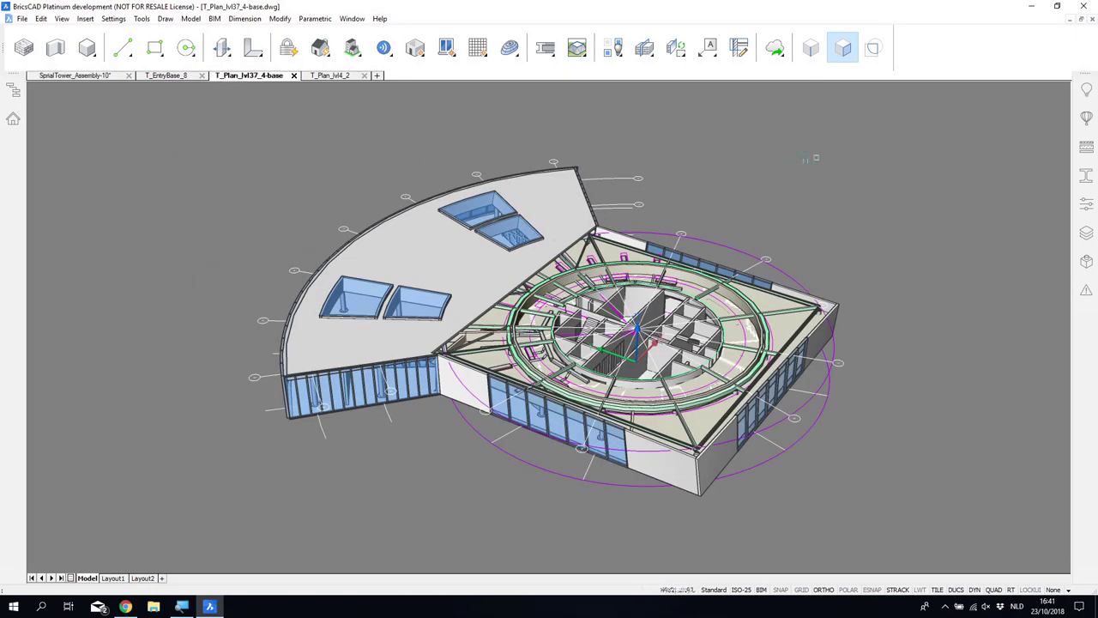
{"action": "middle_click_drag", "start_coordinate": [566, 334], "coordinate": [515, 362], "text": "shift"}
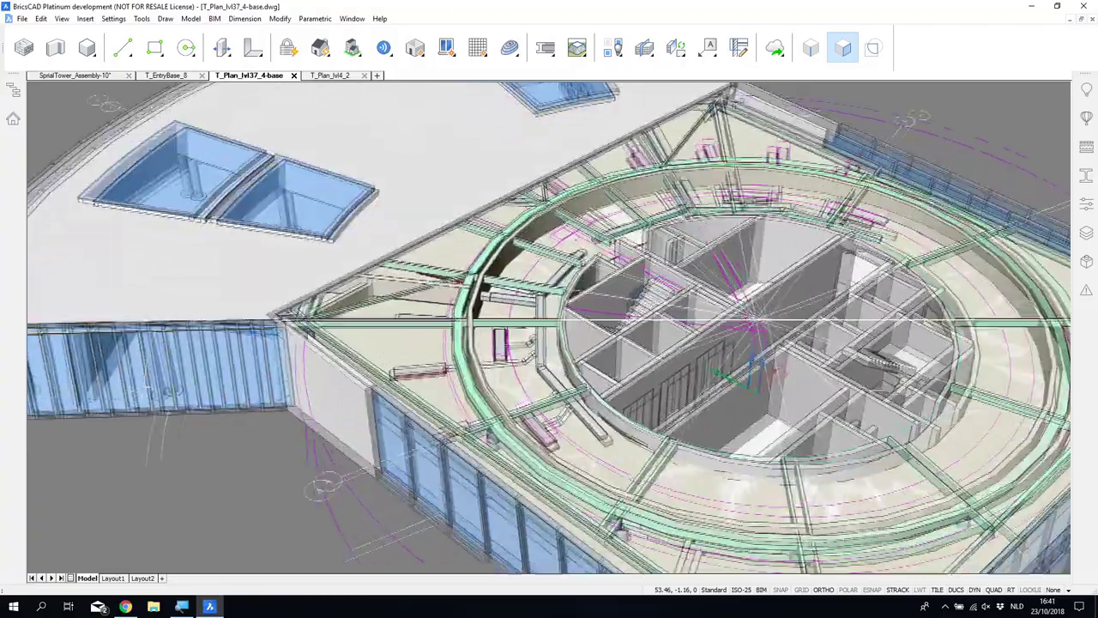
{"action": "scroll", "coordinate": [543, 403], "scroll_direction": "up", "scroll_amount": 2}
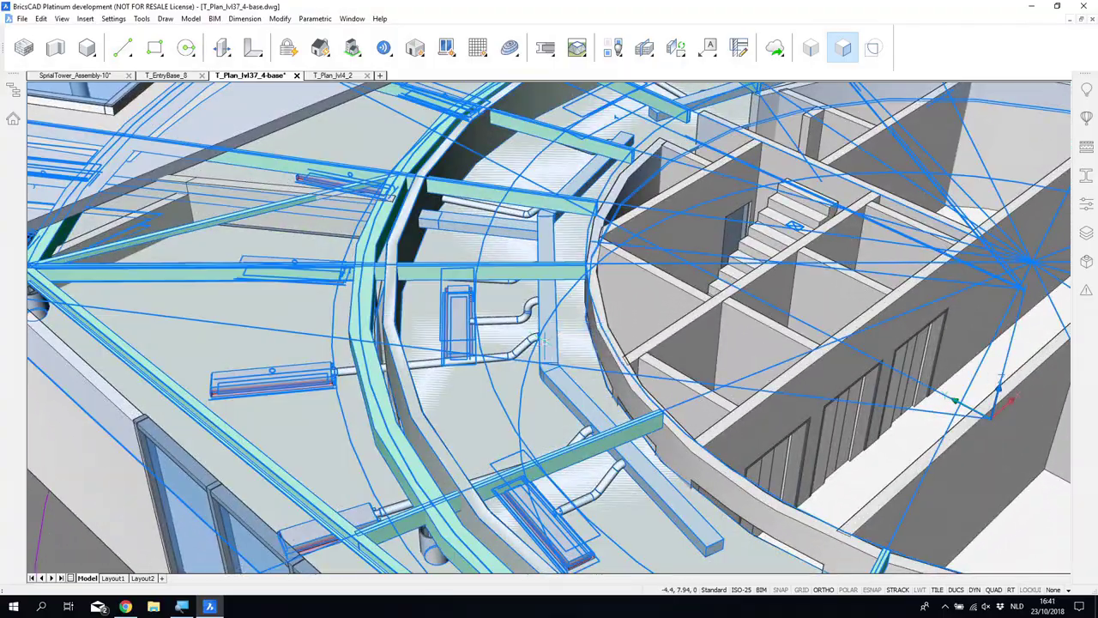
{"action": "mouse_move", "coordinate": [562, 345]}
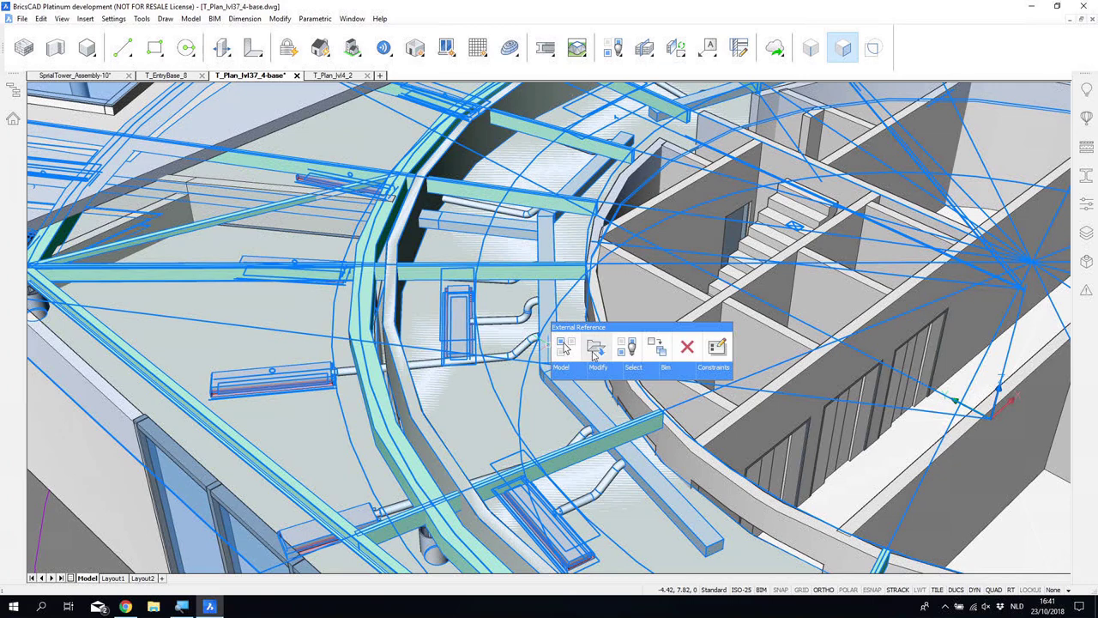
{"action": "left_click", "coordinate": [596, 352]}
{"action": "left_click", "coordinate": [601, 367]}
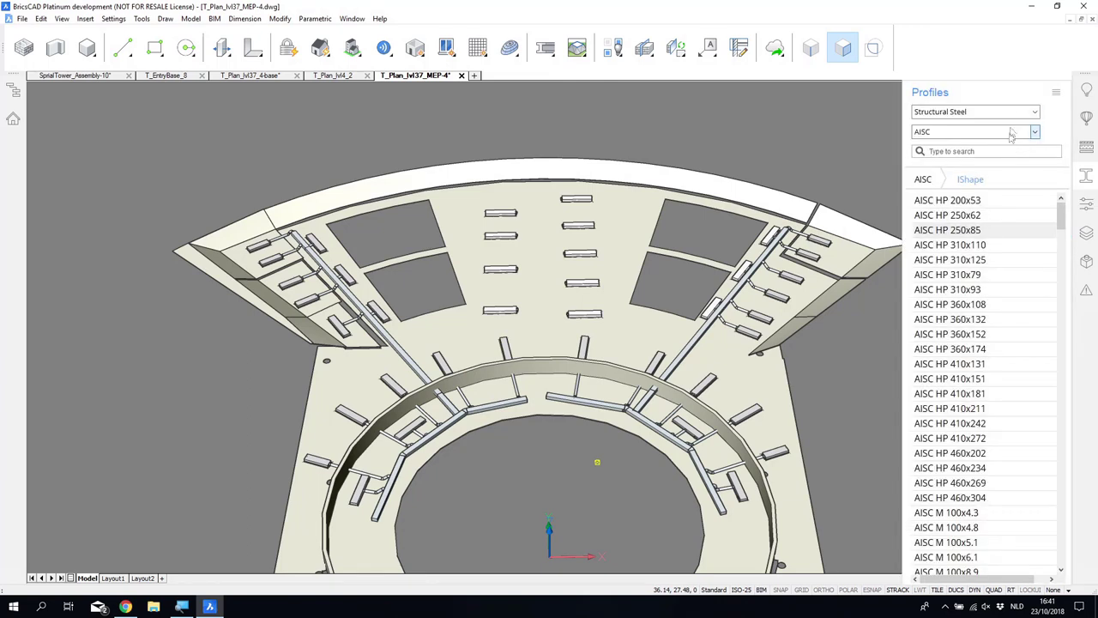
Step: Choose the HVAC Rectangular Duct 12''x8'' profile from the rectangle shapes of the HVAC standard for a new duct
{"action": "left_click", "coordinate": [1029, 111]}
{"action": "left_click", "coordinate": [954, 136]}
{"action": "left_click", "coordinate": [954, 136]}
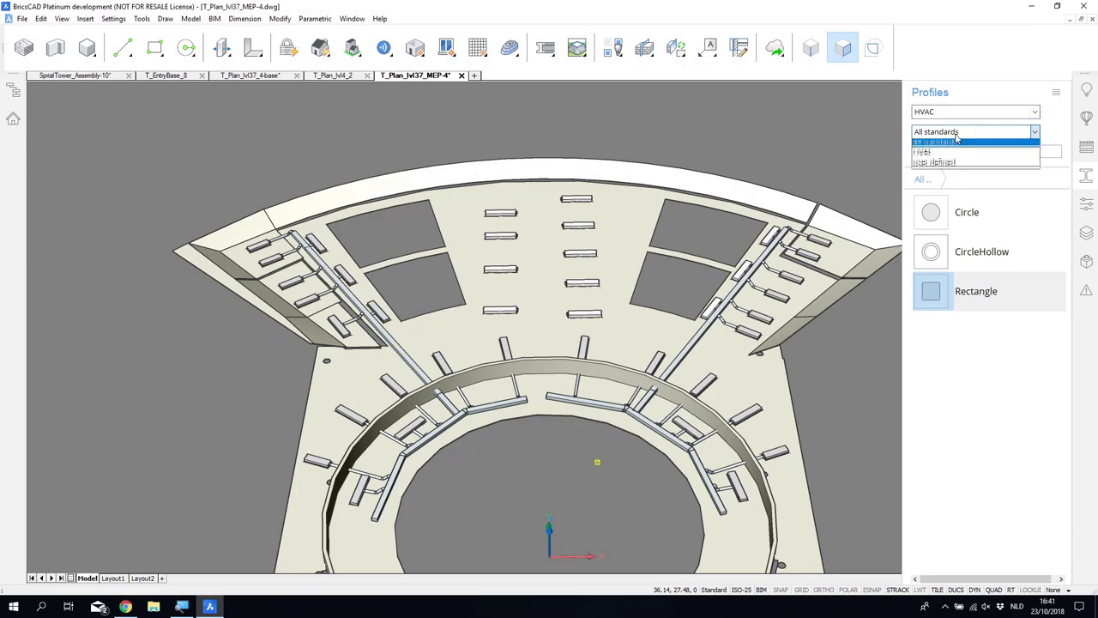
{"action": "left_click", "coordinate": [944, 147]}
{"action": "left_click", "coordinate": [978, 244]}
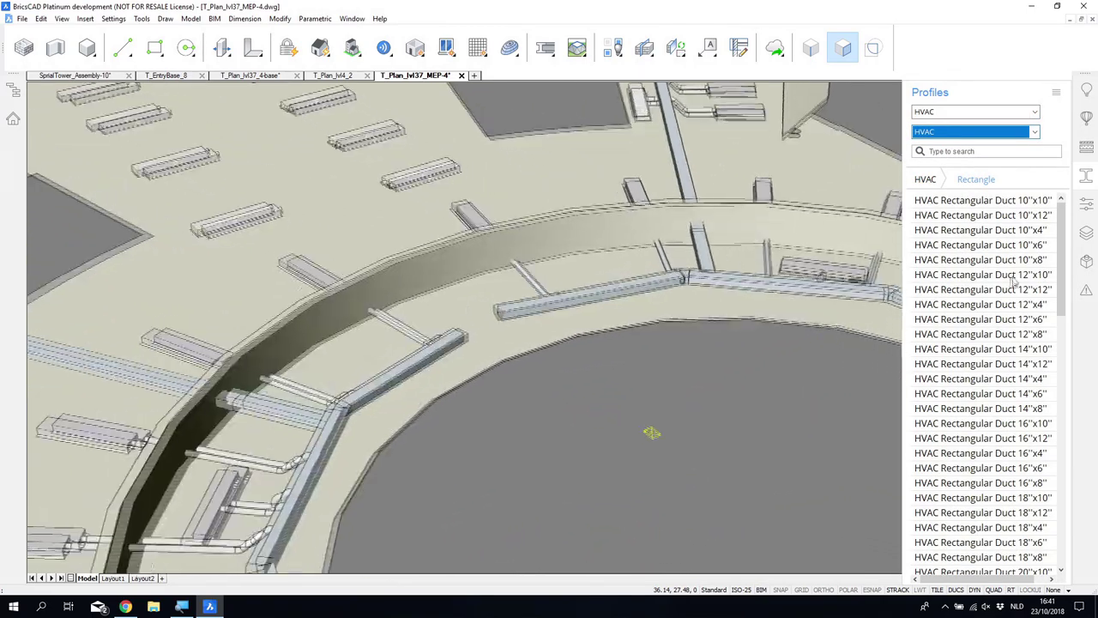
{"action": "left_click", "coordinate": [1029, 342]}
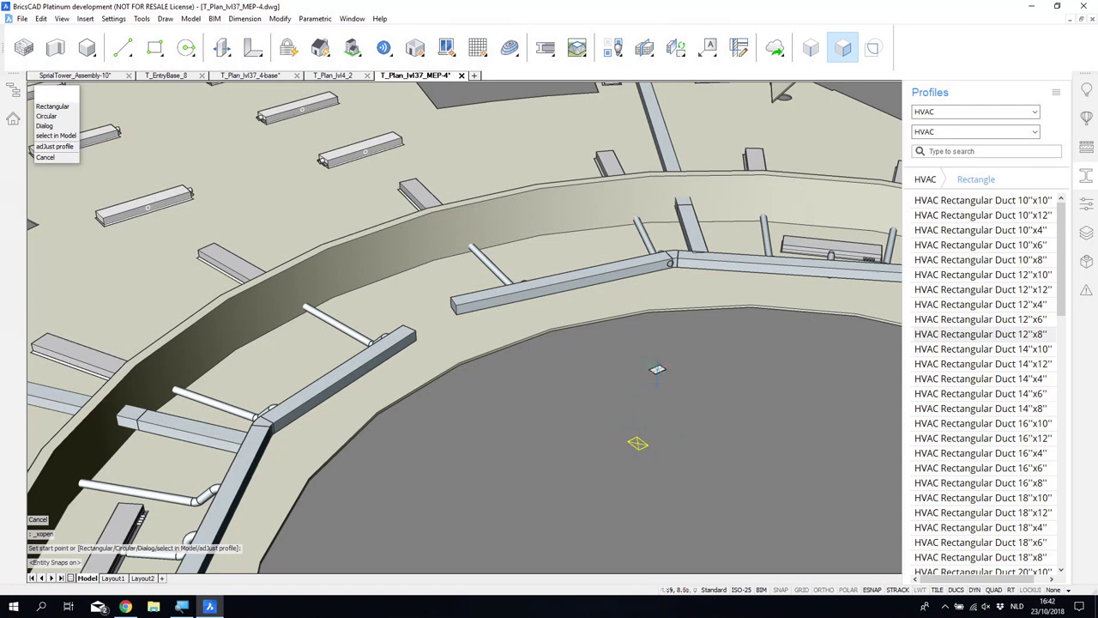
Step: Draw the duct from the yellow marker 3.45 m straight up, horizontally towards the ring, and 21 m at 90° across the curved wall
{"action": "left_click", "coordinate": [656, 369]}
{"action": "key", "text": "F8"}
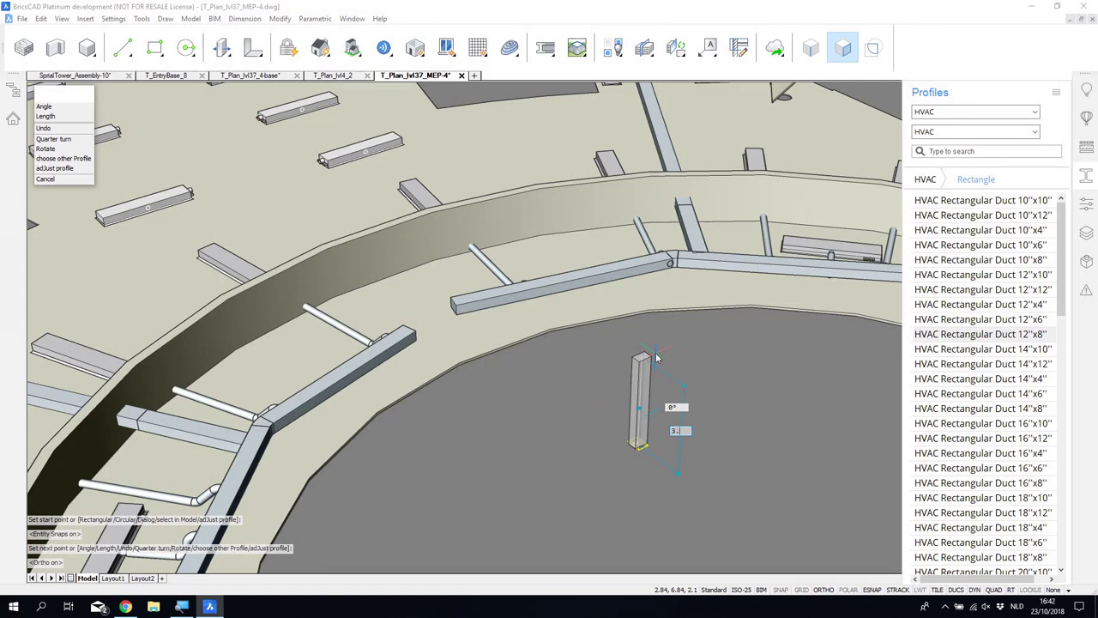
{"action": "left_click", "coordinate": [645, 298]}
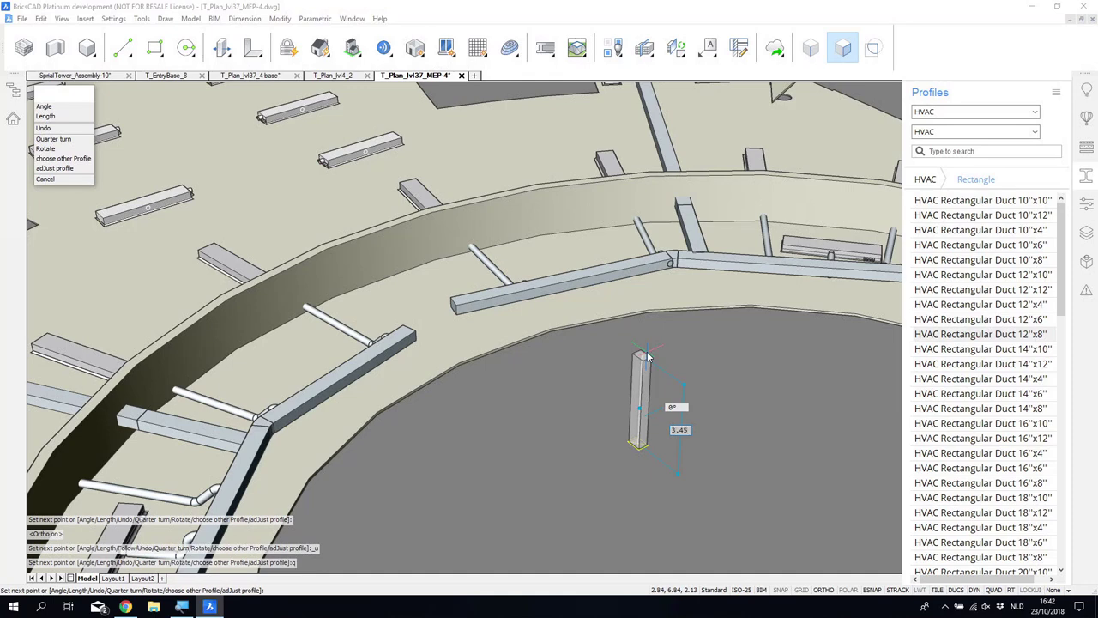
{"action": "left_click", "coordinate": [644, 298]}
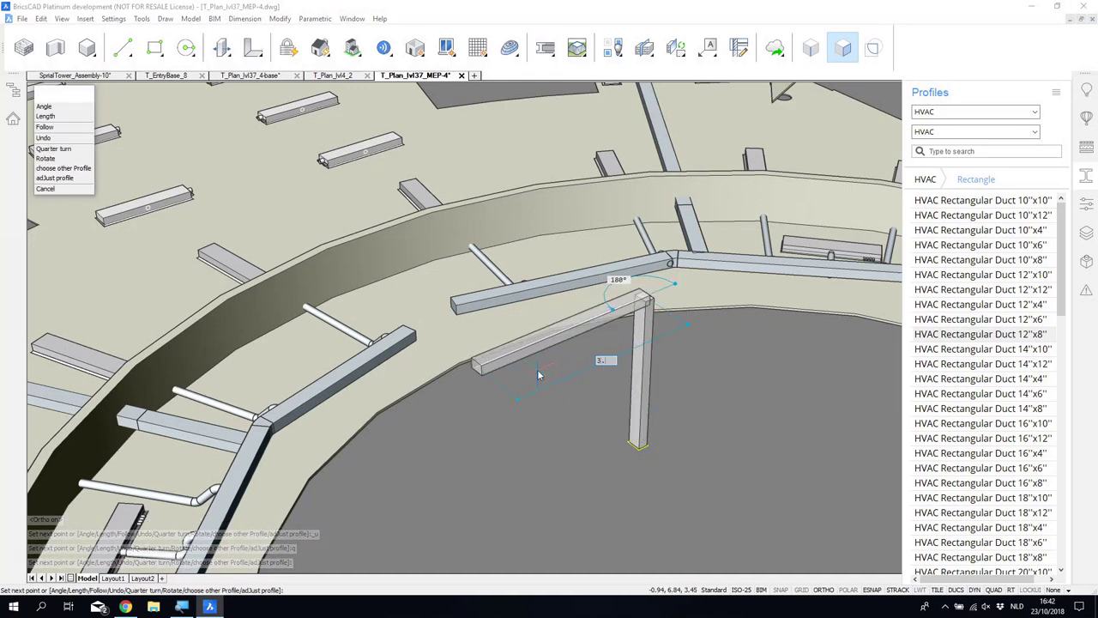
{"action": "key", "text": "Return"}
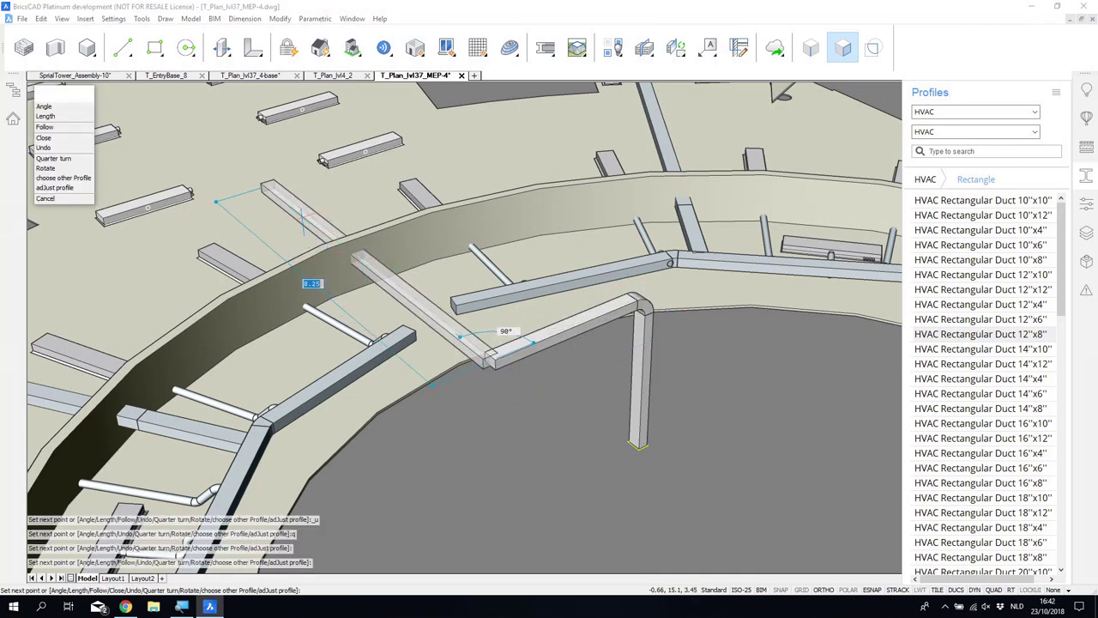
{"action": "type", "text": "21"}
{"action": "key", "text": "Return"}
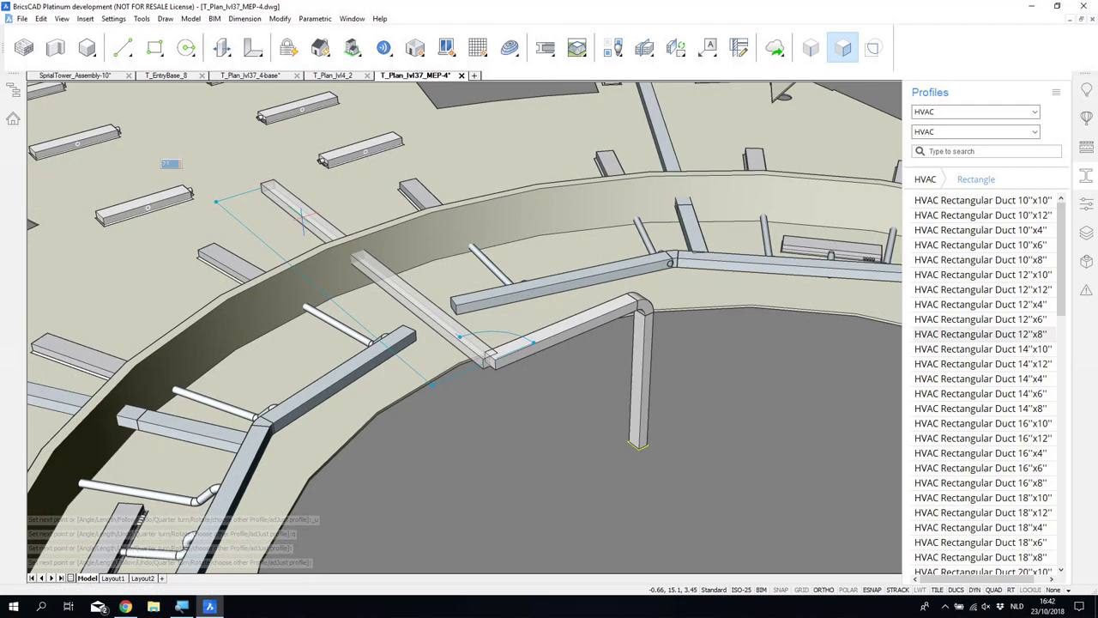
{"action": "key", "text": "Return"}
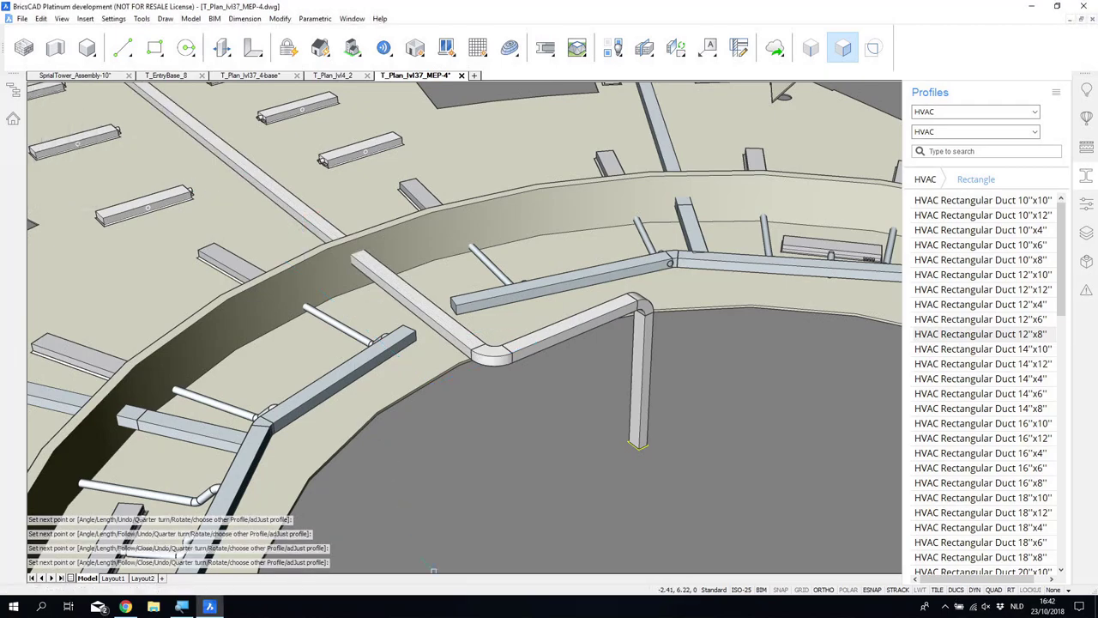
Step: Connect the open end of the branch duct on the riser's side to the new long main duct
{"action": "scroll", "coordinate": [549, 612], "scroll_direction": "up", "scroll_amount": 5}
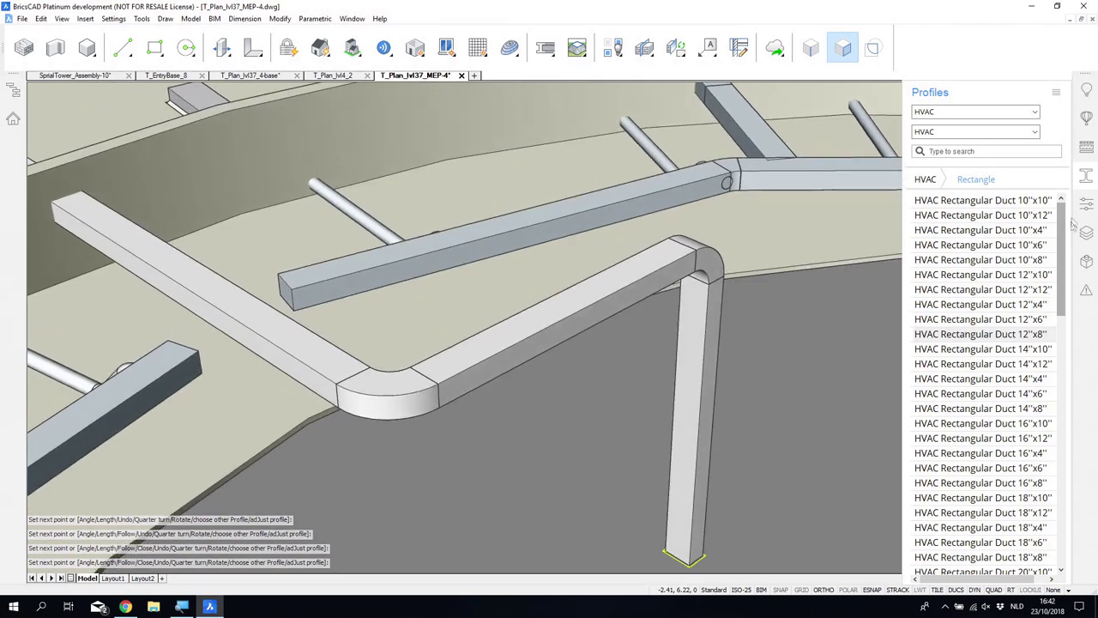
{"action": "left_click", "coordinate": [1086, 179]}
{"action": "middle_click_drag", "start_coordinate": [456, 378], "coordinate": [326, 378], "text": "shift"}
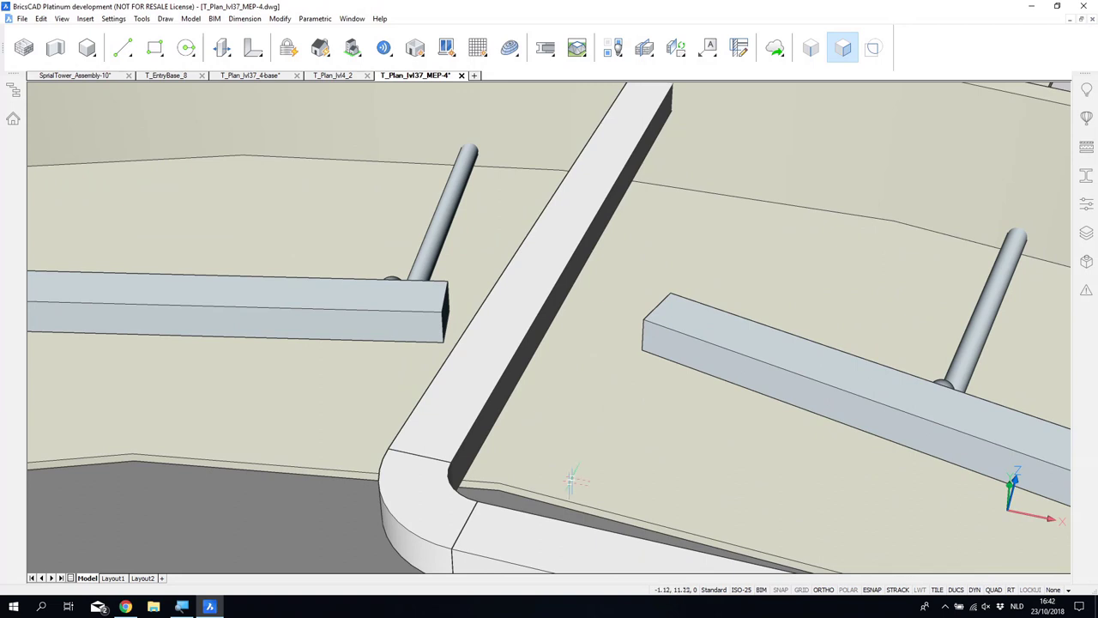
{"action": "left_click", "coordinate": [680, 305]}
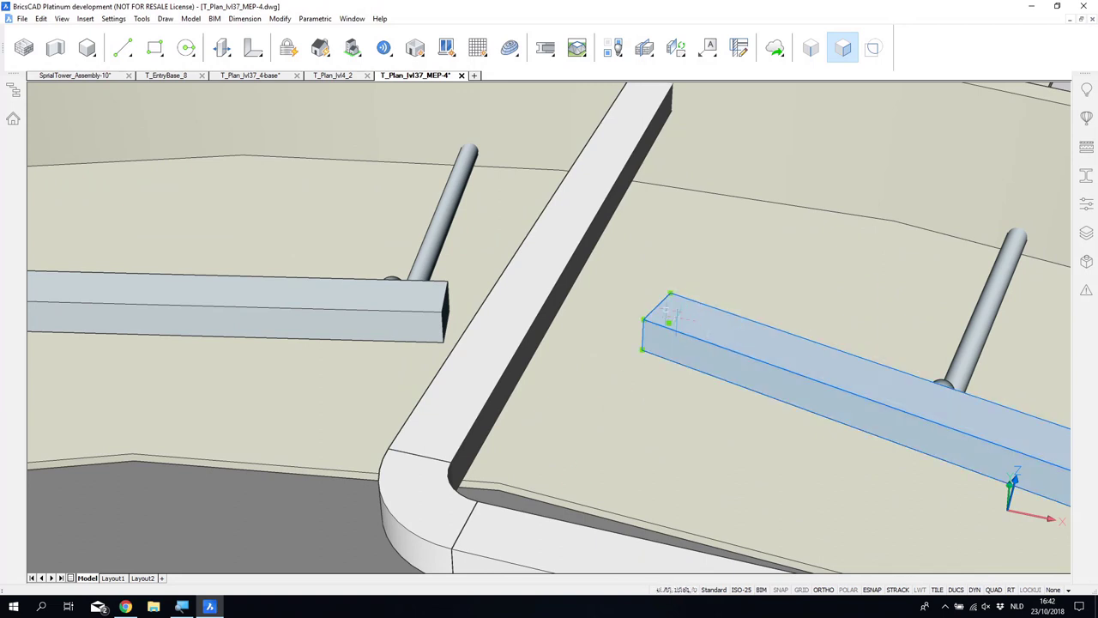
{"action": "left_click", "coordinate": [581, 207]}
{"action": "left_click", "coordinate": [600, 215]}
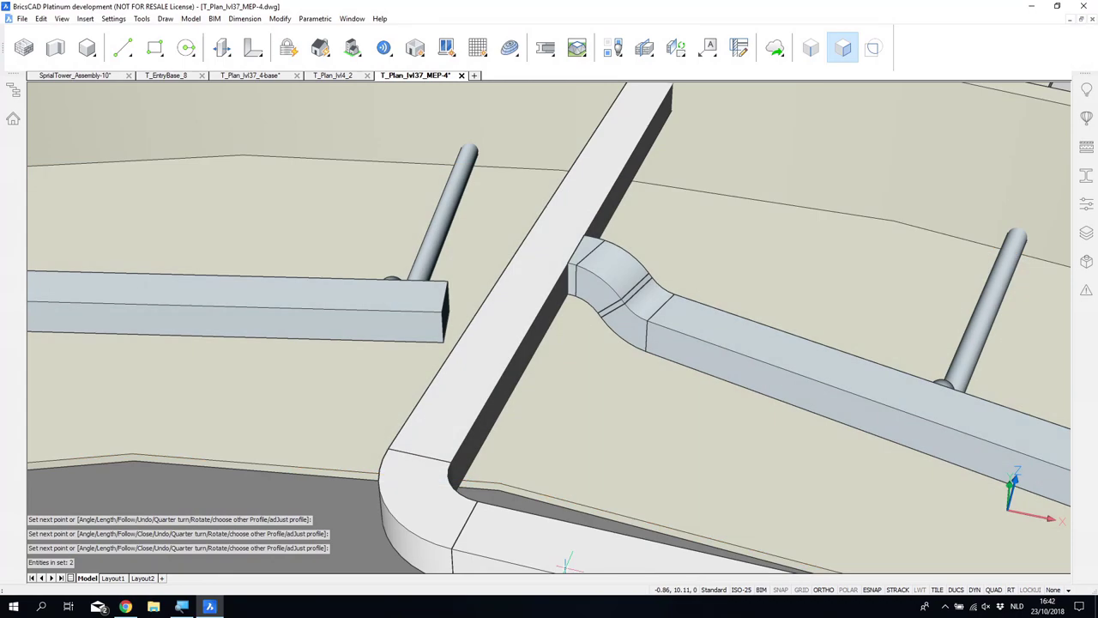
Step: Connect the branch duct on the opposite side of the main duct to it as well
{"action": "middle_click_drag", "start_coordinate": [566, 567], "coordinate": [677, 549], "text": "shift"}
{"action": "middle_click_drag", "start_coordinate": [421, 520], "coordinate": [562, 515], "text": "shift"}
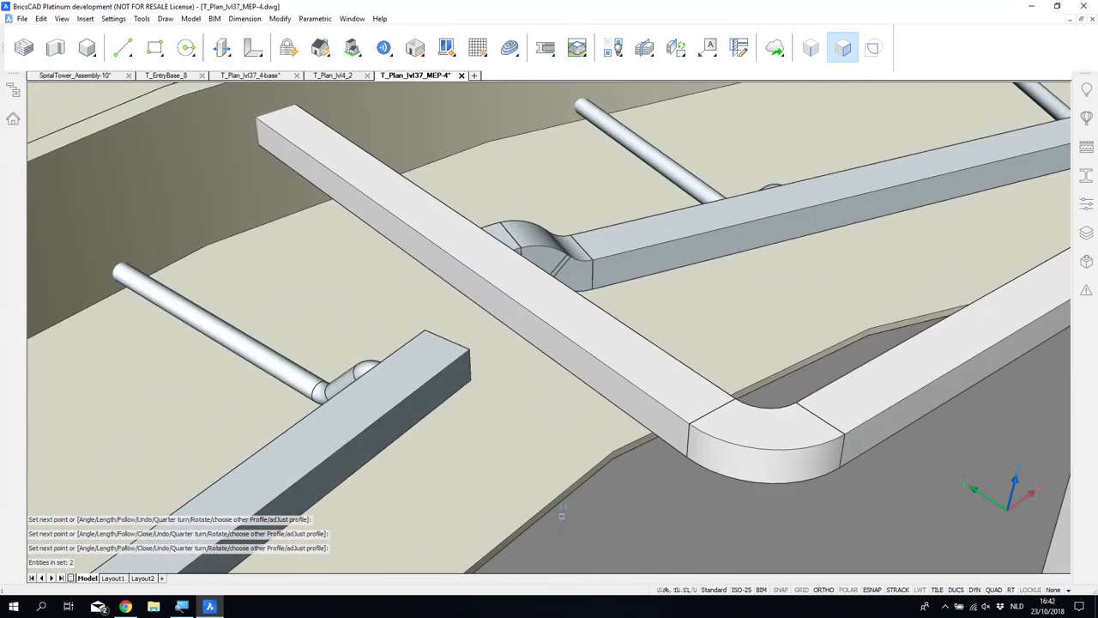
{"action": "left_click", "coordinate": [573, 333]}
{"action": "left_click", "coordinate": [420, 361]}
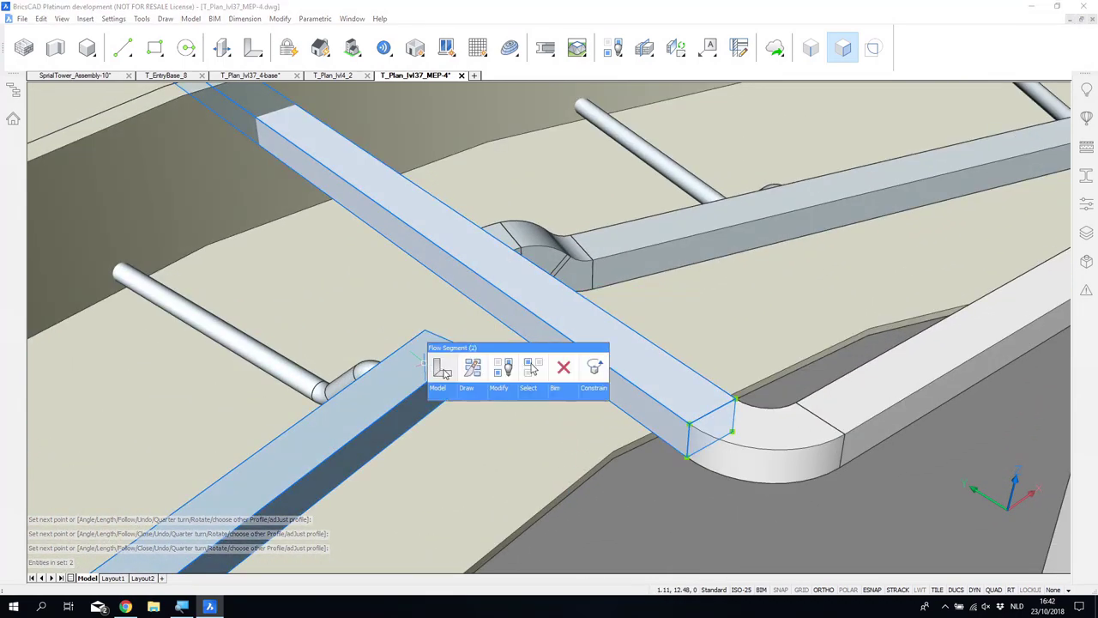
{"action": "left_click", "coordinate": [442, 369]}
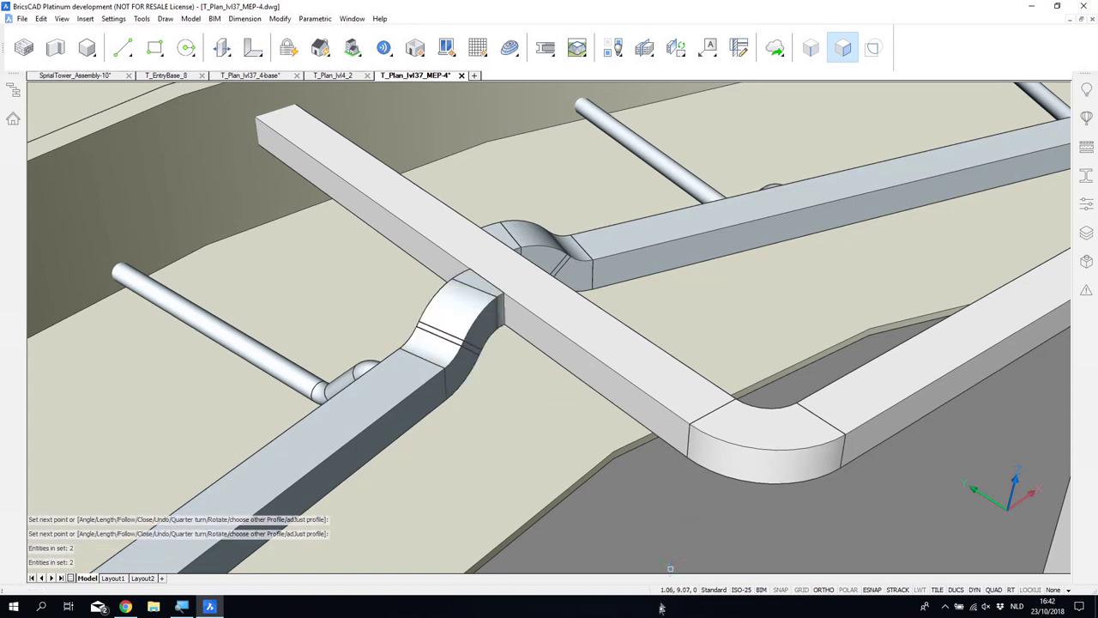
Step: Start a linear solid that takes its profile from the large round connector on the end of the ceiling unit
{"action": "middle_click_drag", "start_coordinate": [549, 328], "coordinate": [546, 327], "text": "shift"}
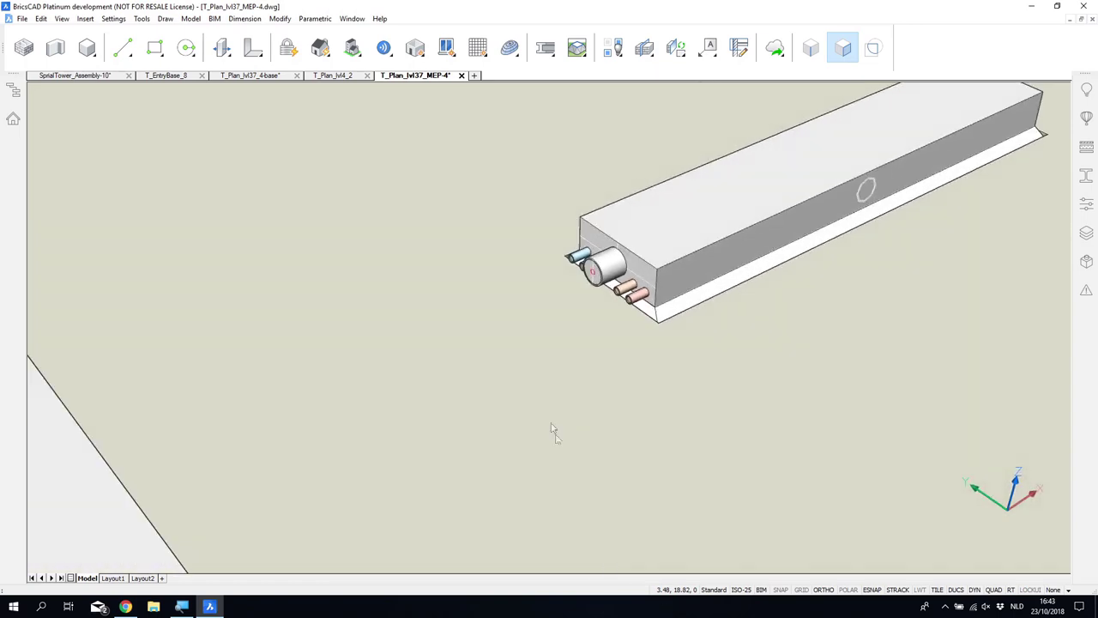
{"action": "right_click", "coordinate": [507, 348]}
{"action": "mouse_move", "coordinate": [525, 397]}
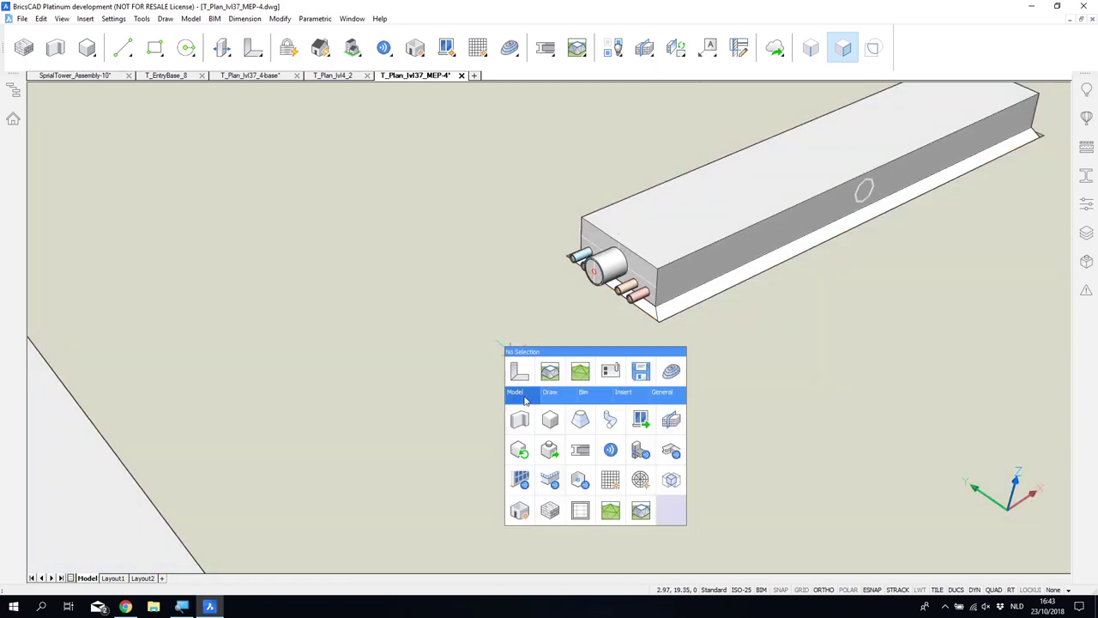
{"action": "left_click", "coordinate": [580, 449]}
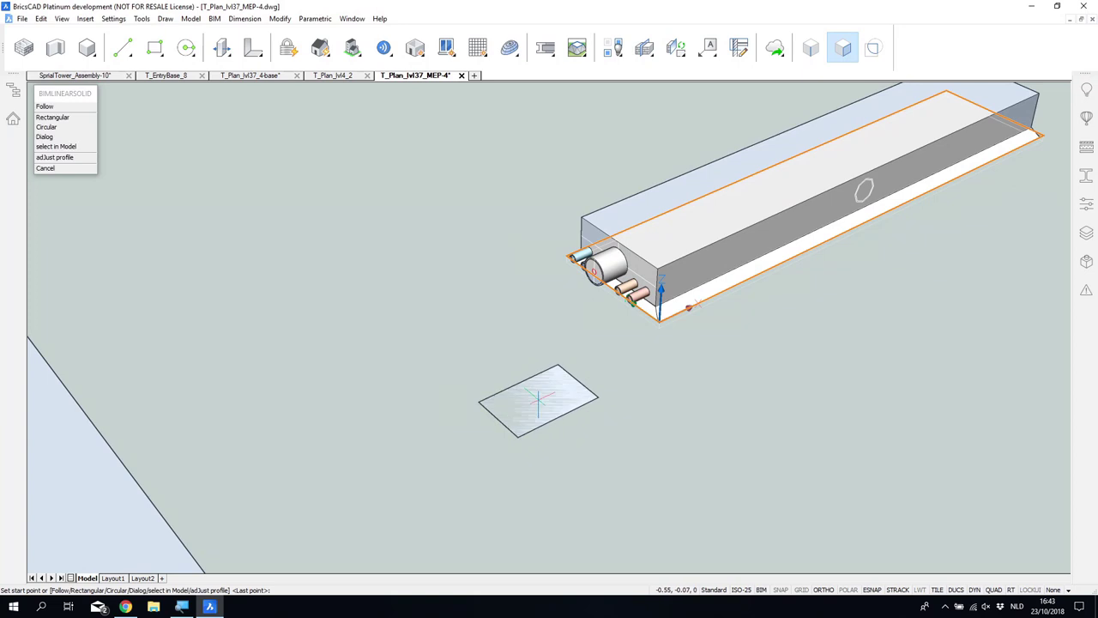
{"action": "type", "text": "m"}
{"action": "key", "text": "Return"}
{"action": "scroll", "coordinate": [580, 277], "scroll_direction": "up", "scroll_amount": 5}
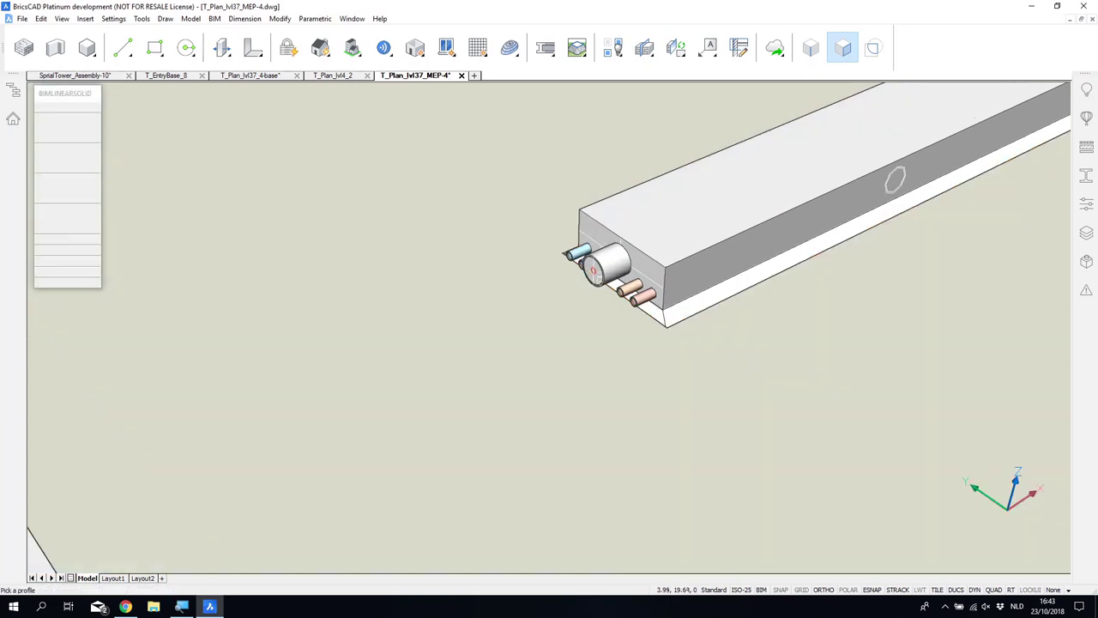
{"action": "left_click", "coordinate": [580, 276]}
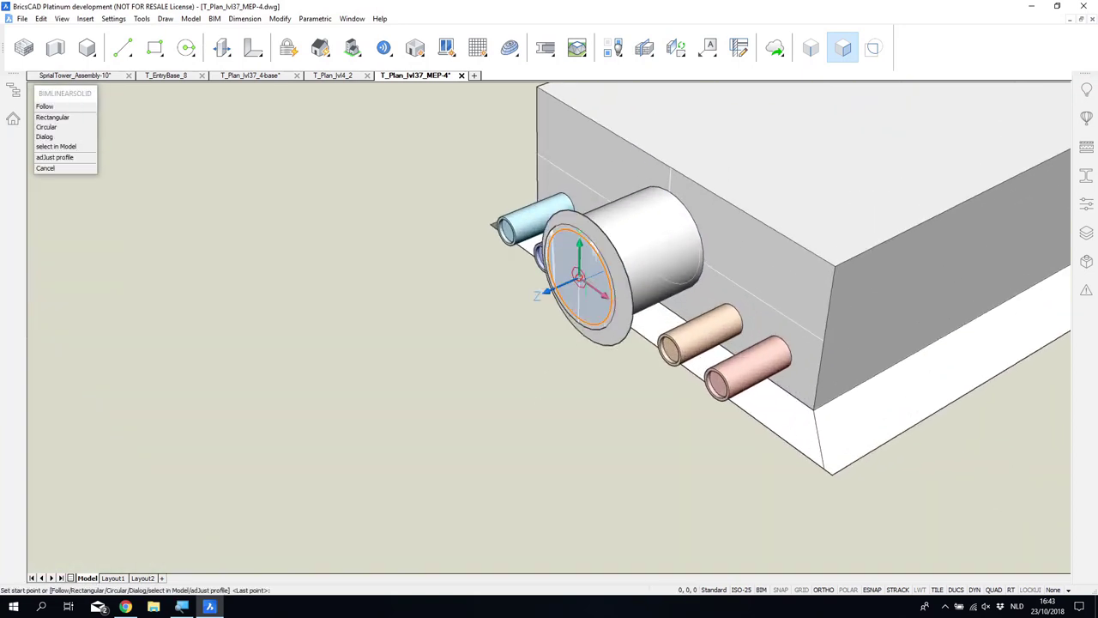
Step: Draw a short, straight round duct outward from the large connector on the end of the ceiling unit
{"action": "left_click", "coordinate": [580, 276]}
{"action": "scroll", "coordinate": [254, 369], "scroll_direction": "down", "scroll_amount": 3}
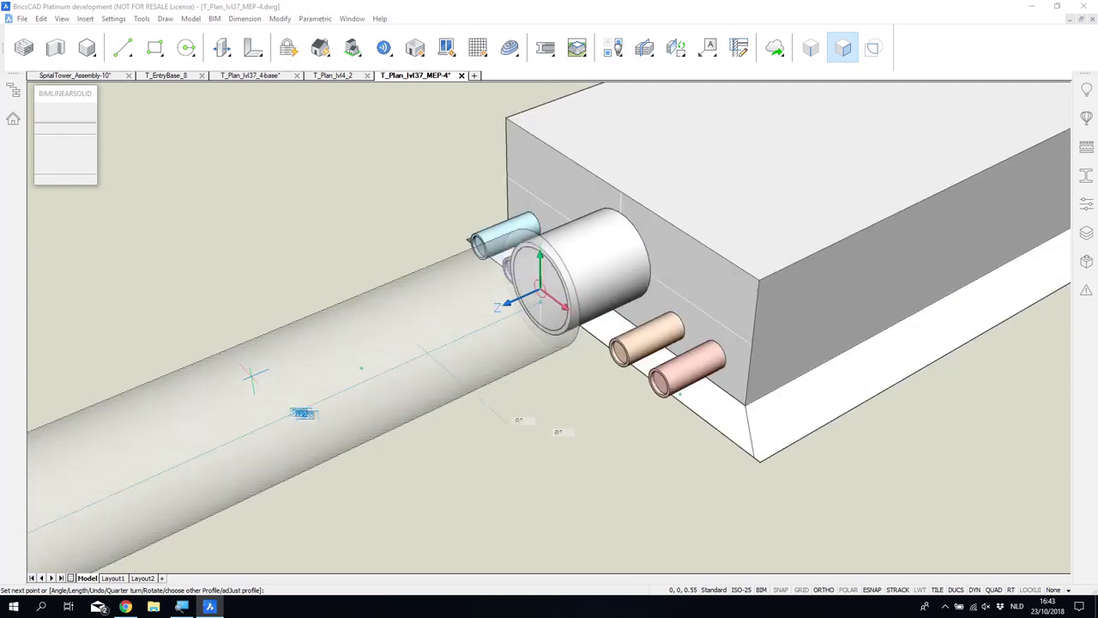
{"action": "scroll", "coordinate": [254, 369], "scroll_direction": "down", "scroll_amount": 1}
{"action": "left_click", "coordinate": [148, 498]}
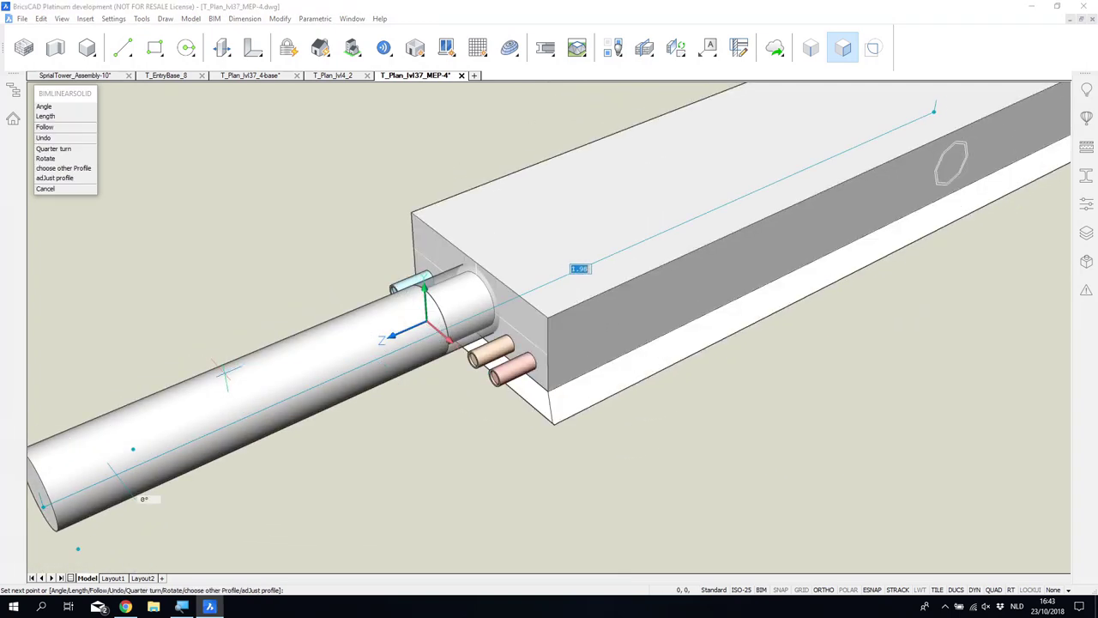
{"action": "key", "text": "Return"}
Step: Connect the new round duct to the side of the long rectangular main duct with 90-degree bends
{"action": "middle_click_drag", "start_coordinate": [246, 496], "coordinate": [304, 605], "text": "shift"}
{"action": "scroll", "coordinate": [305, 606], "scroll_direction": "down", "scroll_amount": 5}
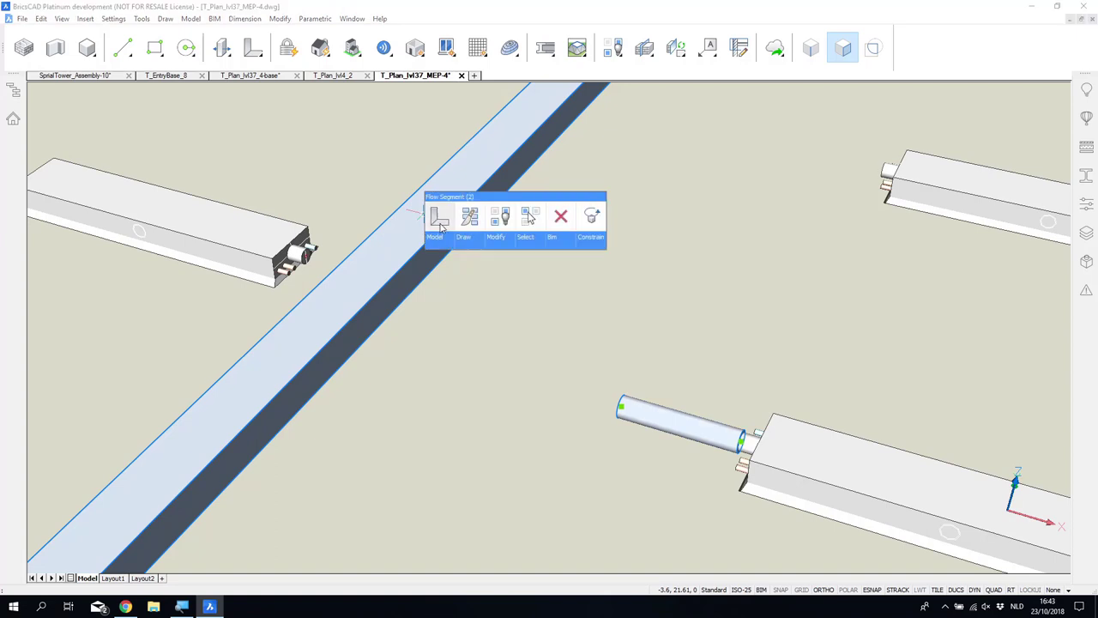
{"action": "left_click", "coordinate": [438, 220]}
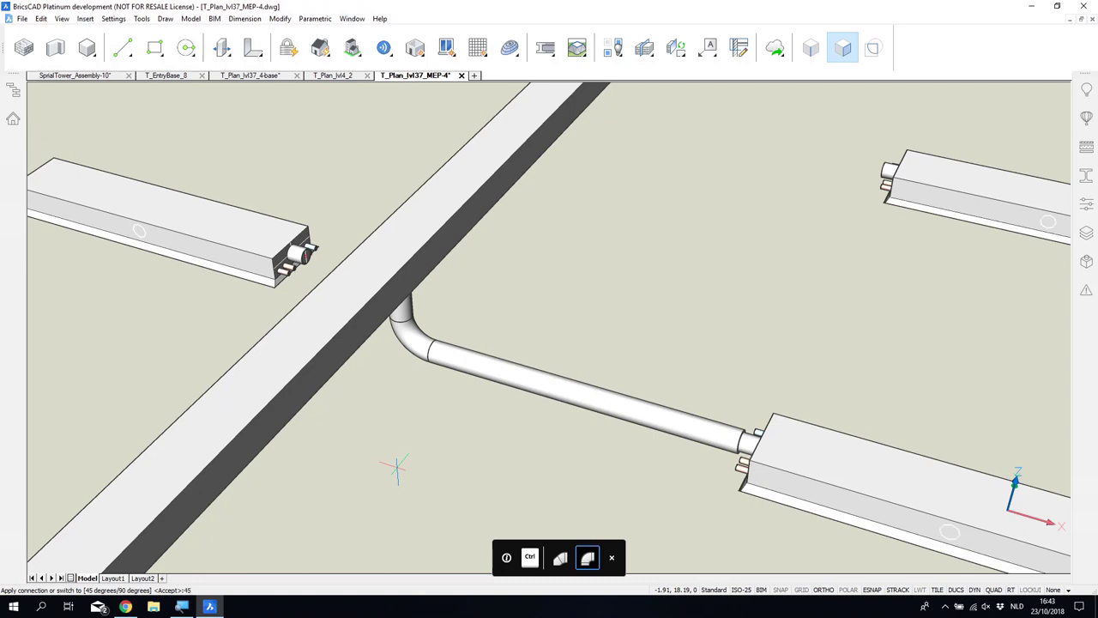
{"action": "key", "text": "ctrl"}
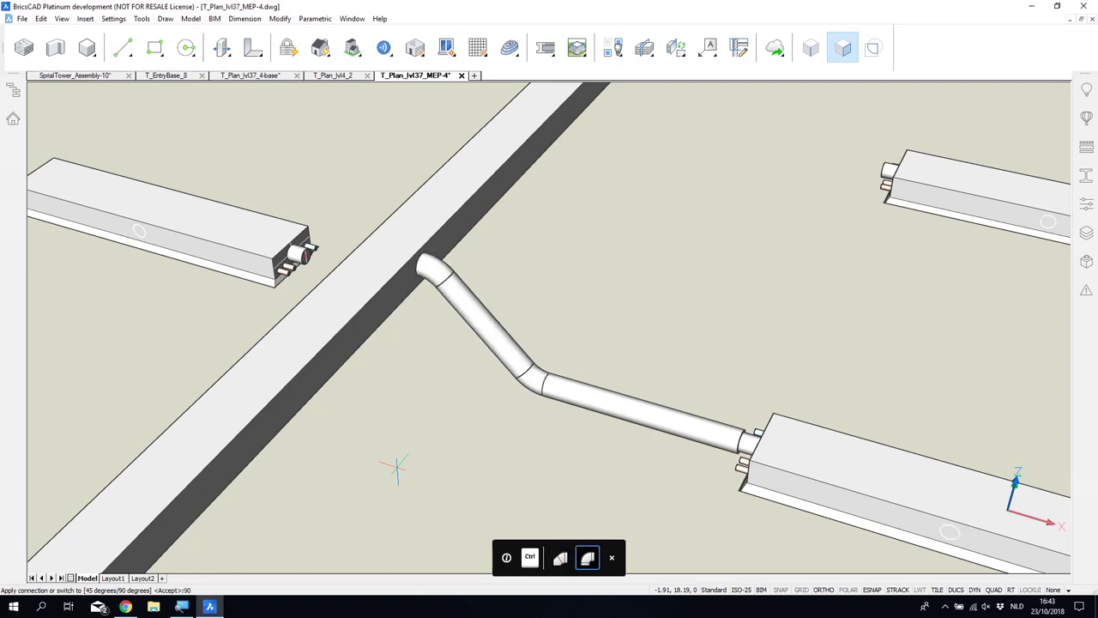
{"action": "key", "text": "Return"}
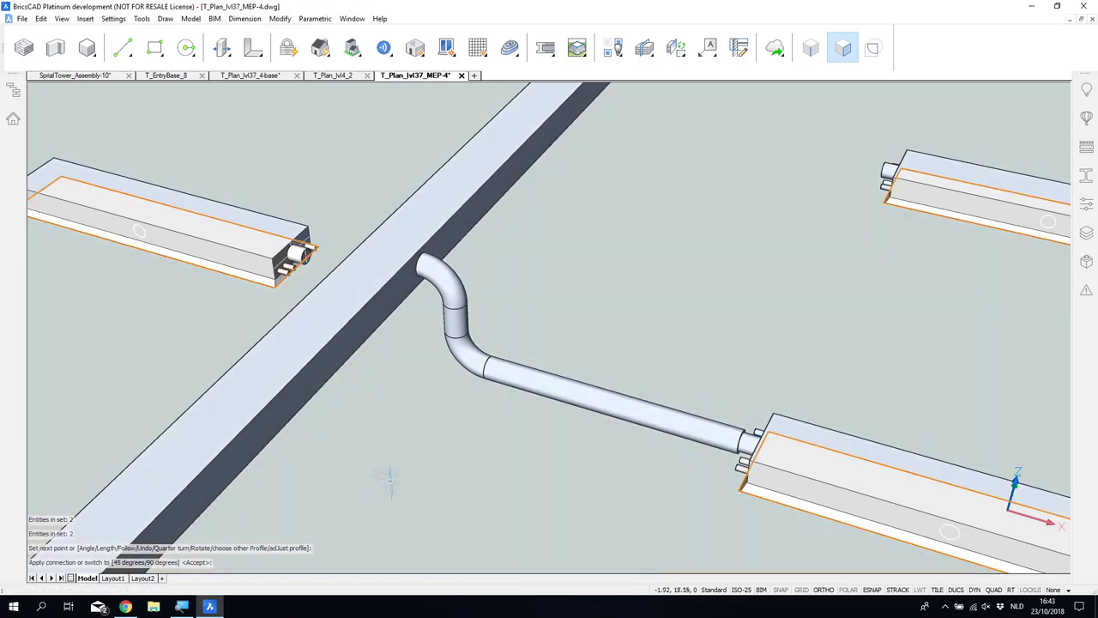
Step: Connect the four ceiling units on each side of the middle main duct to that duct all at once, with 90-degree bends
{"action": "middle_click_drag", "start_coordinate": [417, 592], "coordinate": [467, 595], "text": "shift"}
{"action": "scroll", "coordinate": [497, 508], "scroll_direction": "down", "scroll_amount": 4}
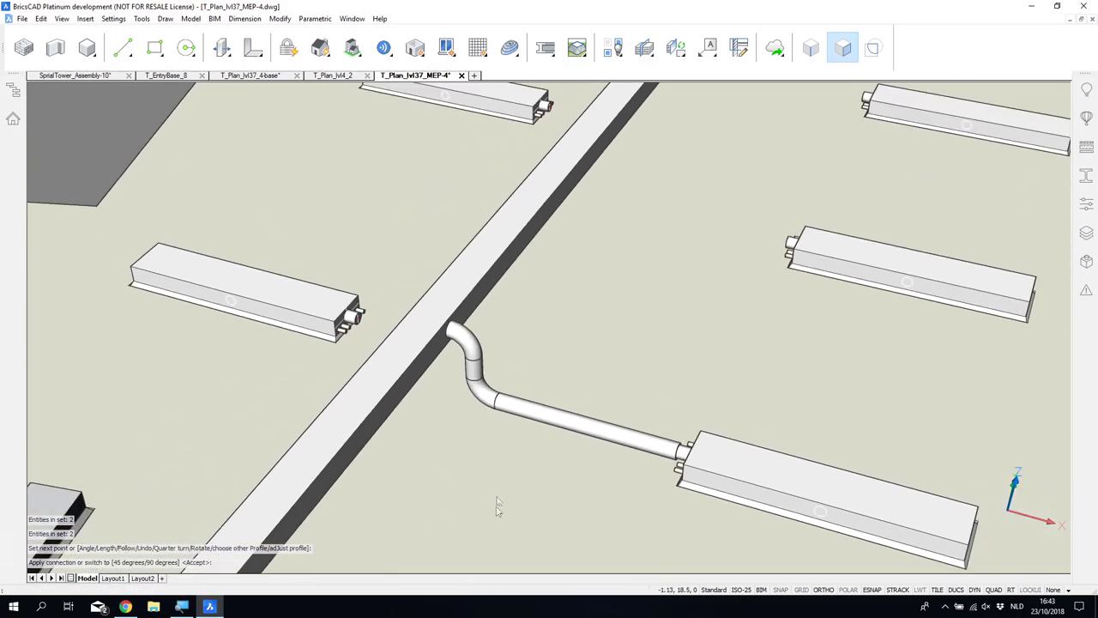
{"action": "middle_click_drag", "start_coordinate": [498, 508], "coordinate": [470, 540], "text": "shift"}
{"action": "right_click", "coordinate": [380, 240]}
{"action": "left_click", "coordinate": [362, 193]}
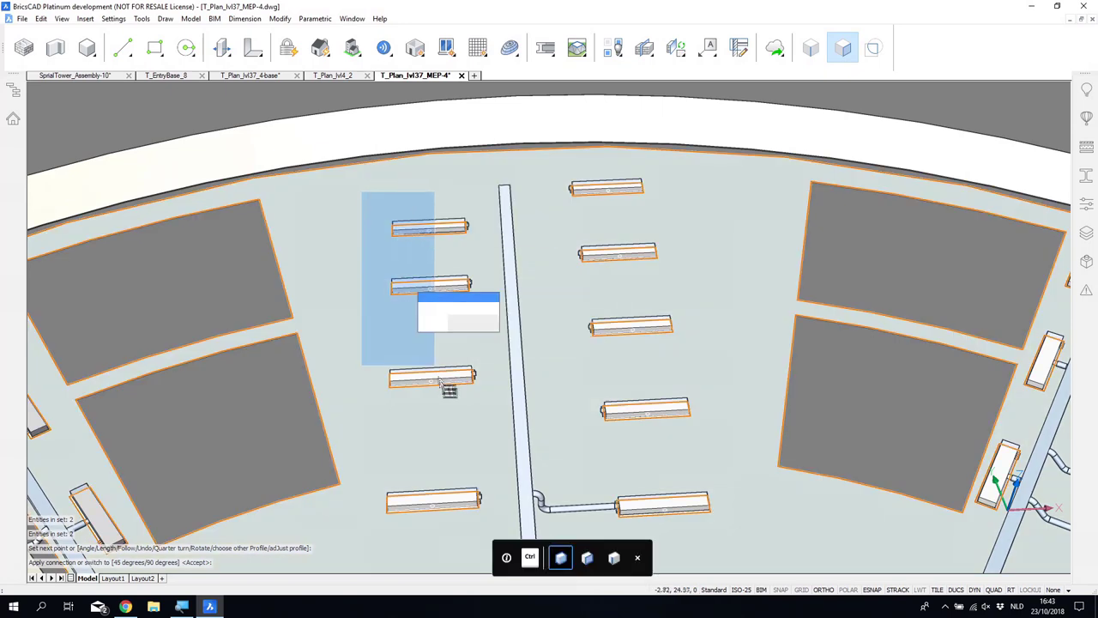
{"action": "left_click", "coordinate": [493, 513]}
{"action": "left_click", "coordinate": [544, 165]}
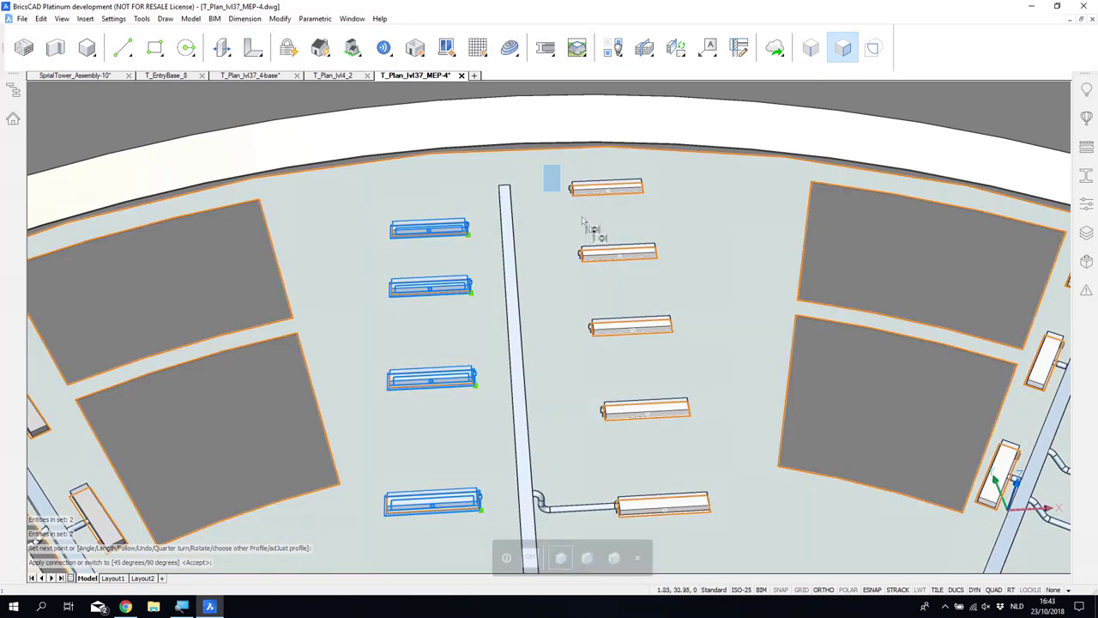
{"action": "left_click", "coordinate": [712, 438]}
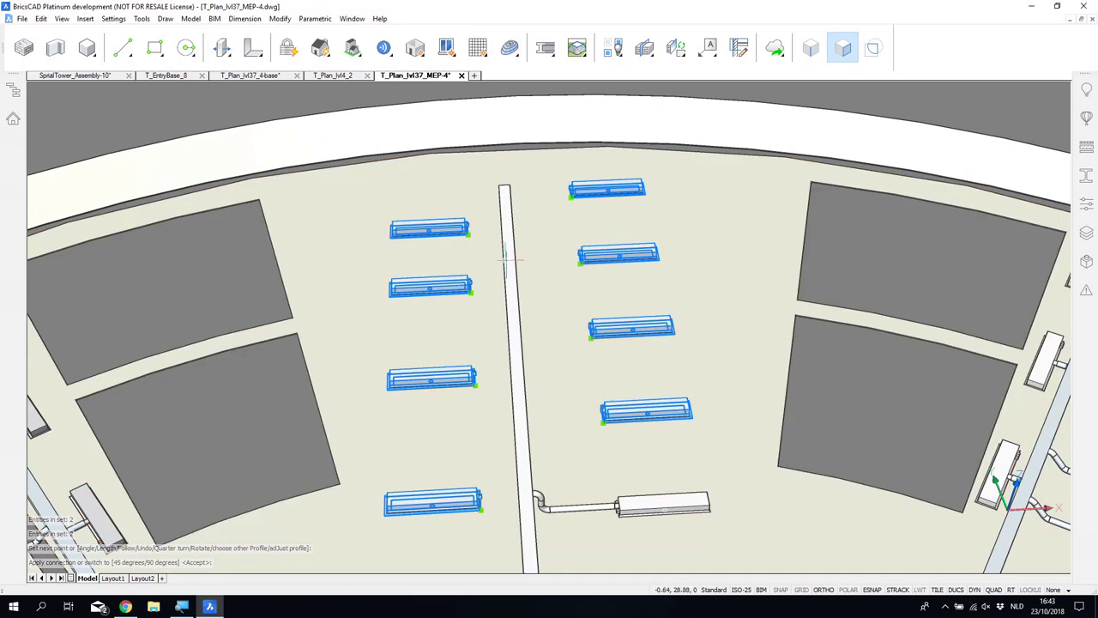
{"action": "mouse_move", "coordinate": [525, 250]}
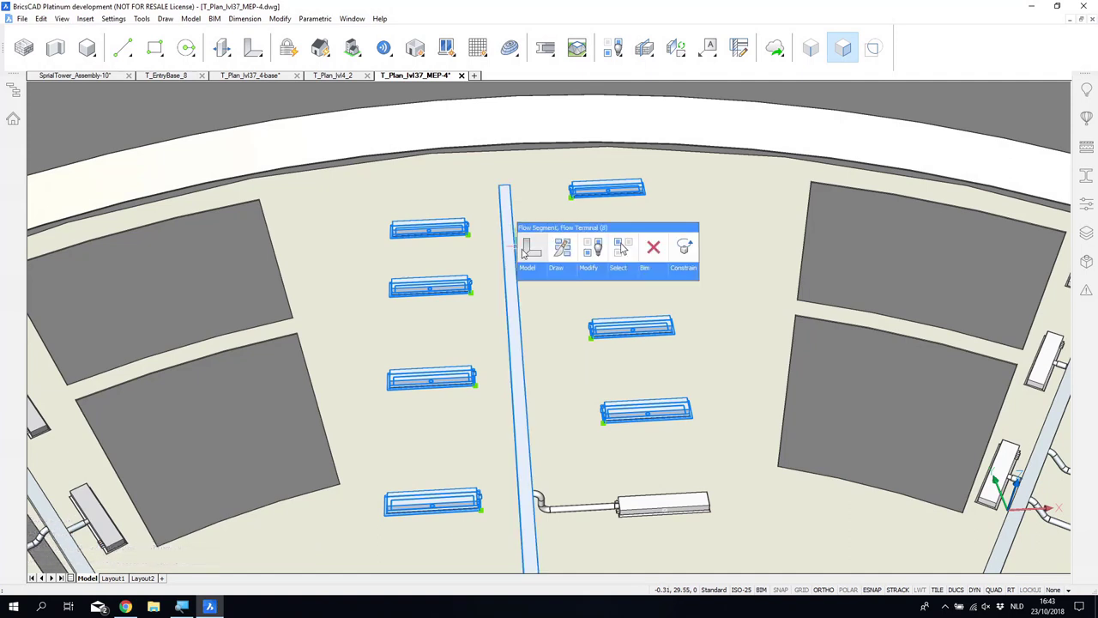
{"action": "key", "text": "Escape"}
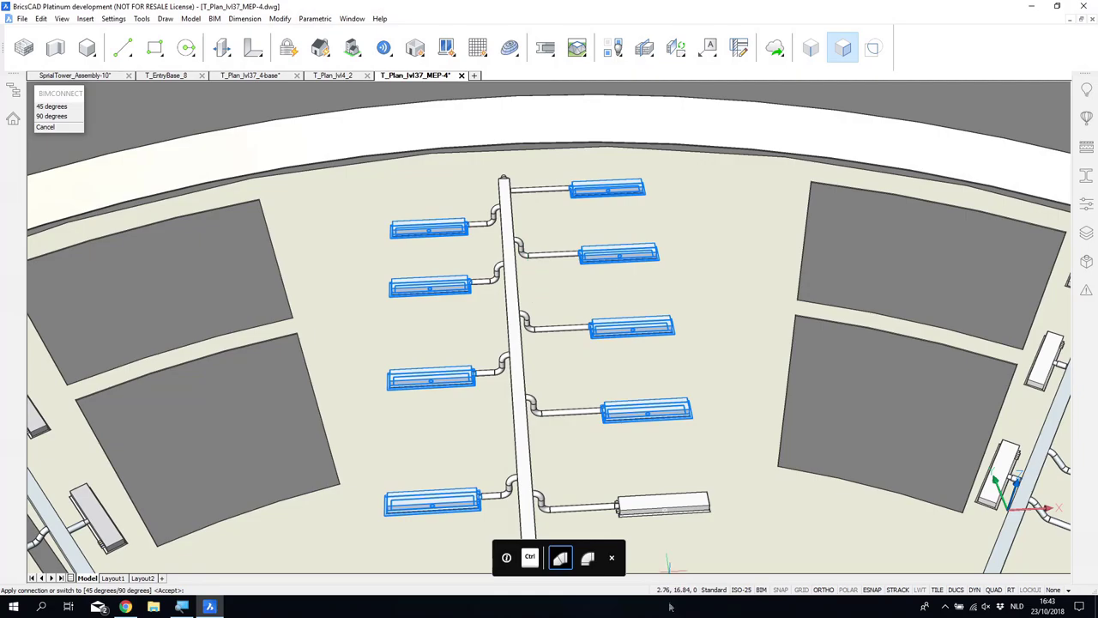
{"action": "middle_click_drag", "start_coordinate": [671, 570], "coordinate": [540, 513], "text": "shift"}
{"action": "key", "text": "Return"}
Step: Load the external reference T_Plan_lvl37_STR-4 into the MEP drawing and return to the model
{"action": "middle_click_drag", "start_coordinate": [652, 455], "coordinate": [679, 438], "text": "shift"}
{"action": "scroll", "coordinate": [680, 437], "scroll_direction": "up", "scroll_amount": 6}
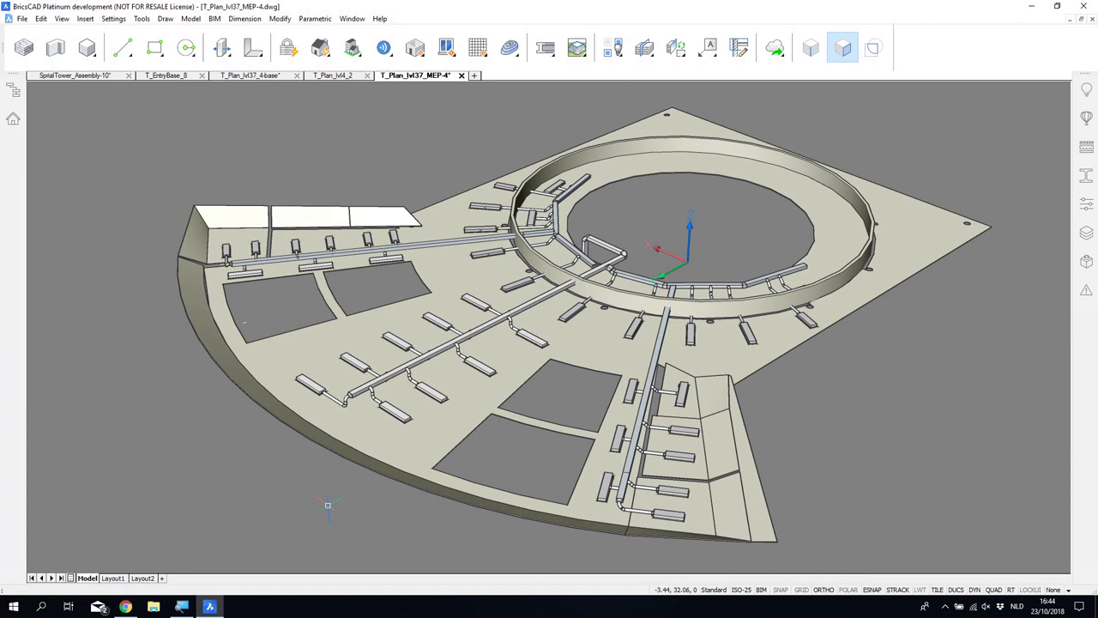
{"action": "type", "text": "xr"}
{"action": "key", "text": "Return"}
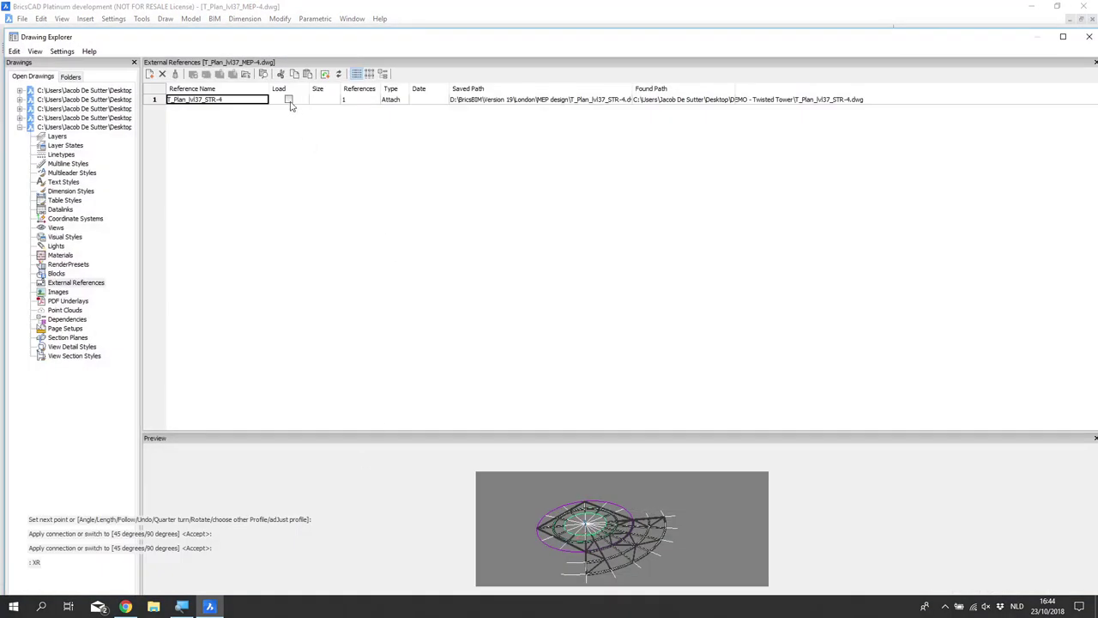
{"action": "left_click", "coordinate": [289, 100]}
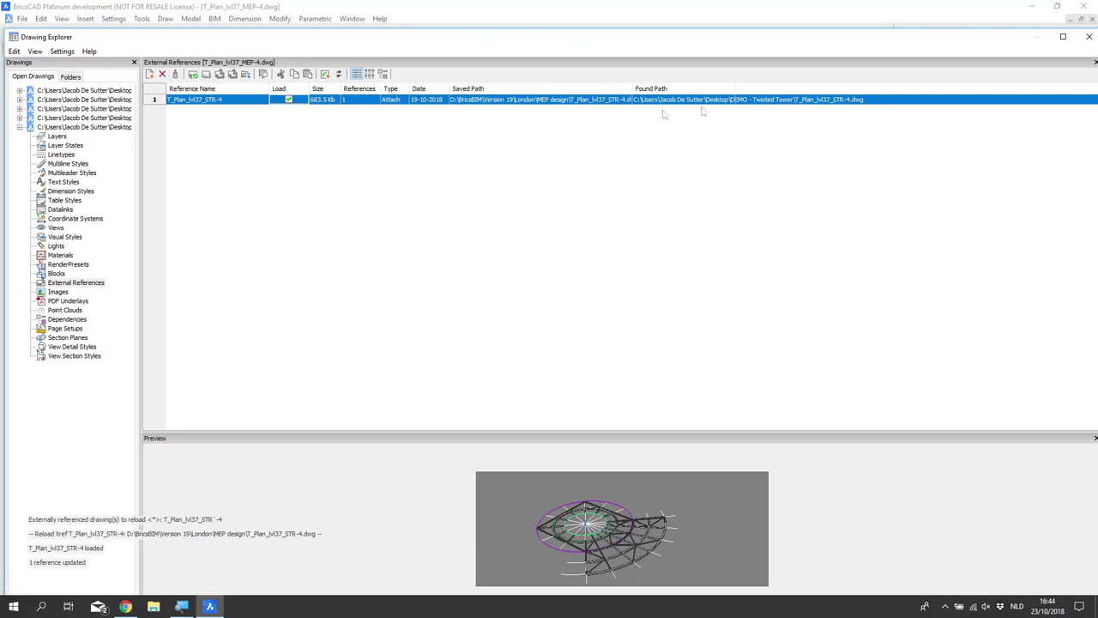
{"action": "left_click", "coordinate": [1089, 37]}
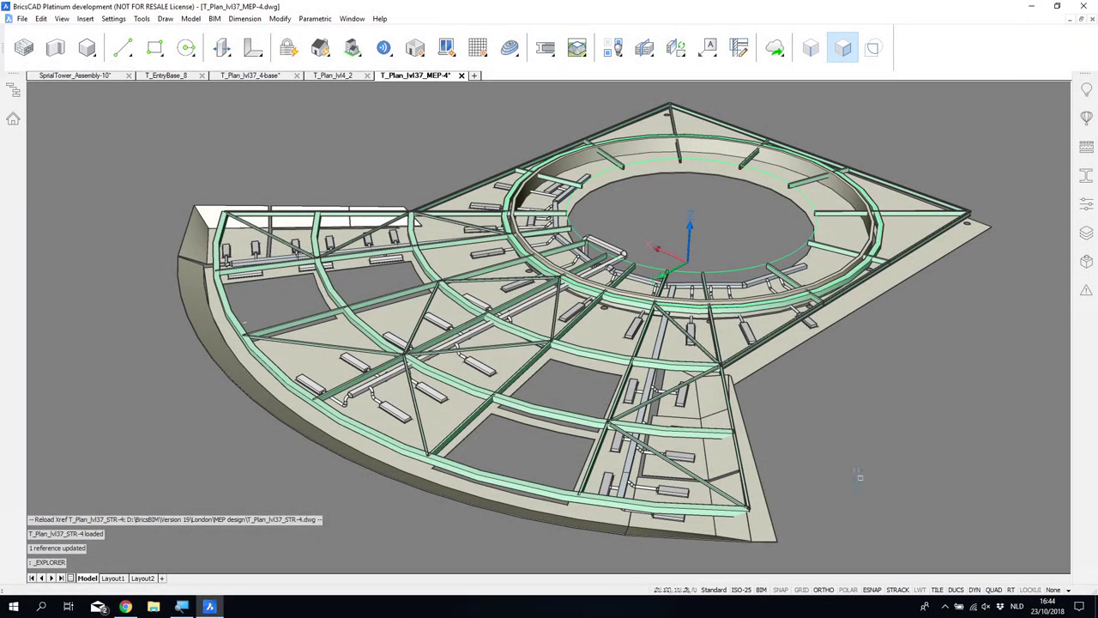
Step: Slice the rectangular main duct along its axis about 2.65 m from the bend, between the riser and the curved wall
{"action": "scroll", "coordinate": [860, 476], "scroll_direction": "up", "scroll_amount": 5}
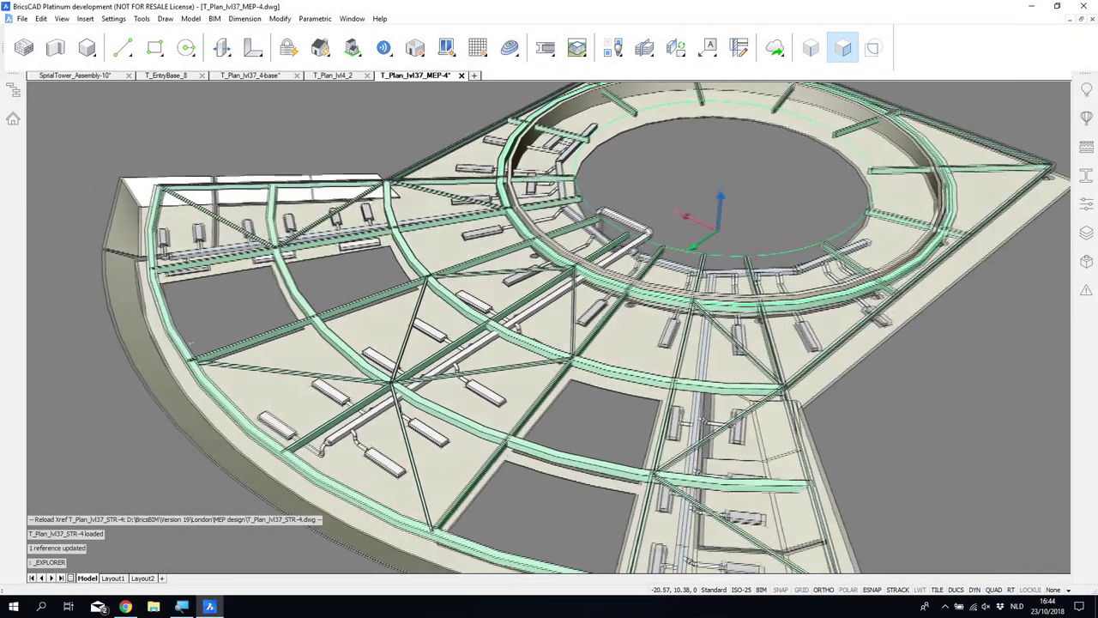
{"action": "scroll", "coordinate": [601, 258], "scroll_direction": "up", "scroll_amount": 5}
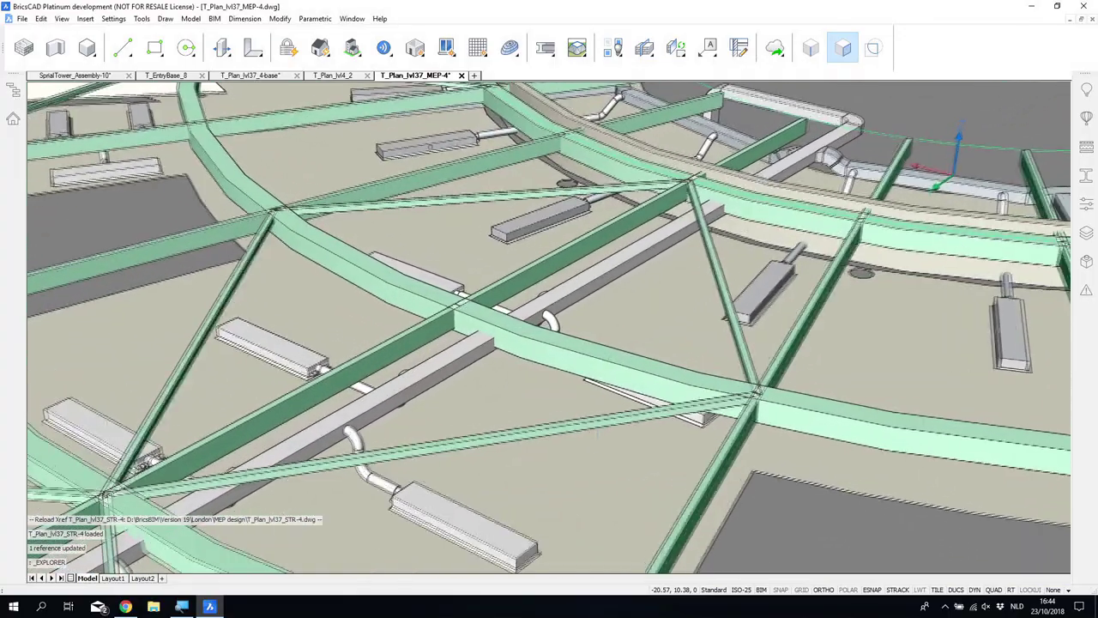
{"action": "scroll", "coordinate": [549, 326], "scroll_direction": "up", "scroll_amount": 5}
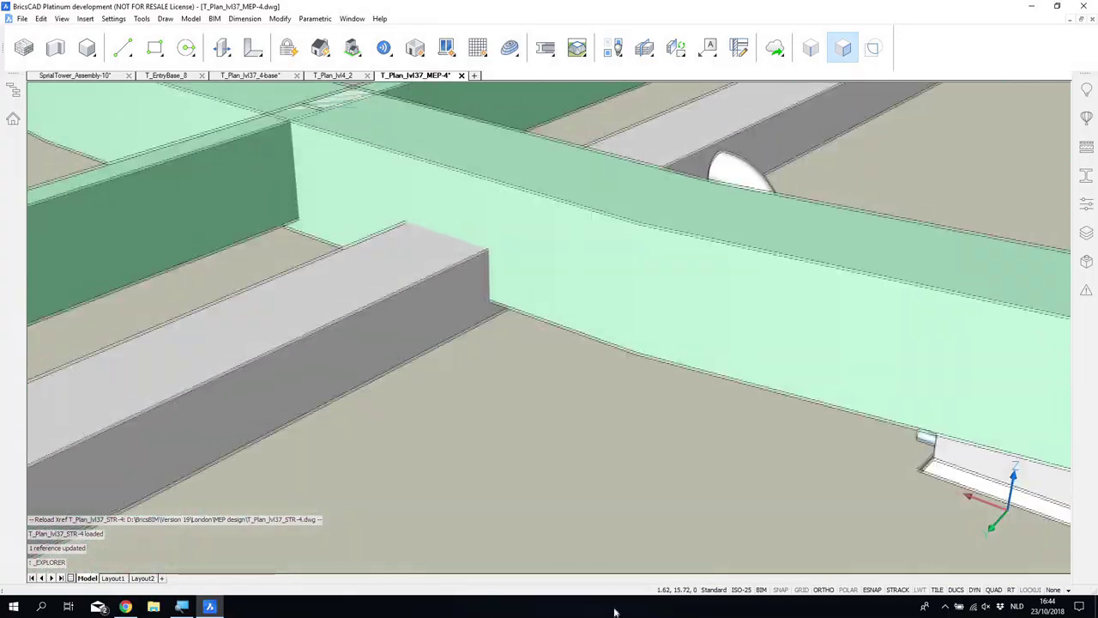
{"action": "scroll", "coordinate": [549, 325], "scroll_direction": "up", "scroll_amount": 1}
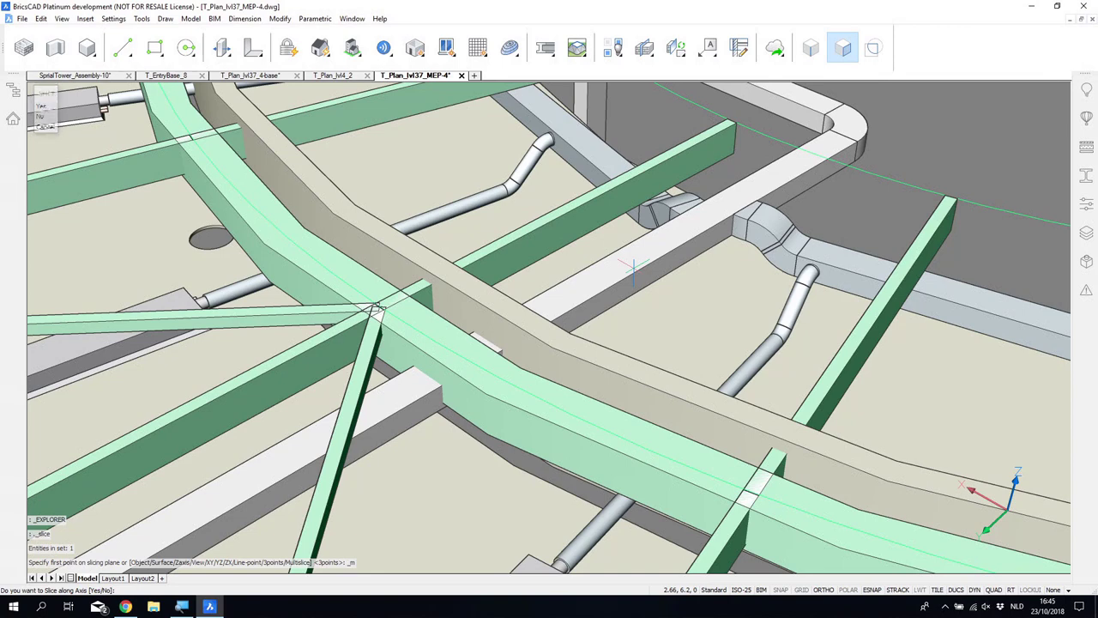
{"action": "key", "text": "Return"}
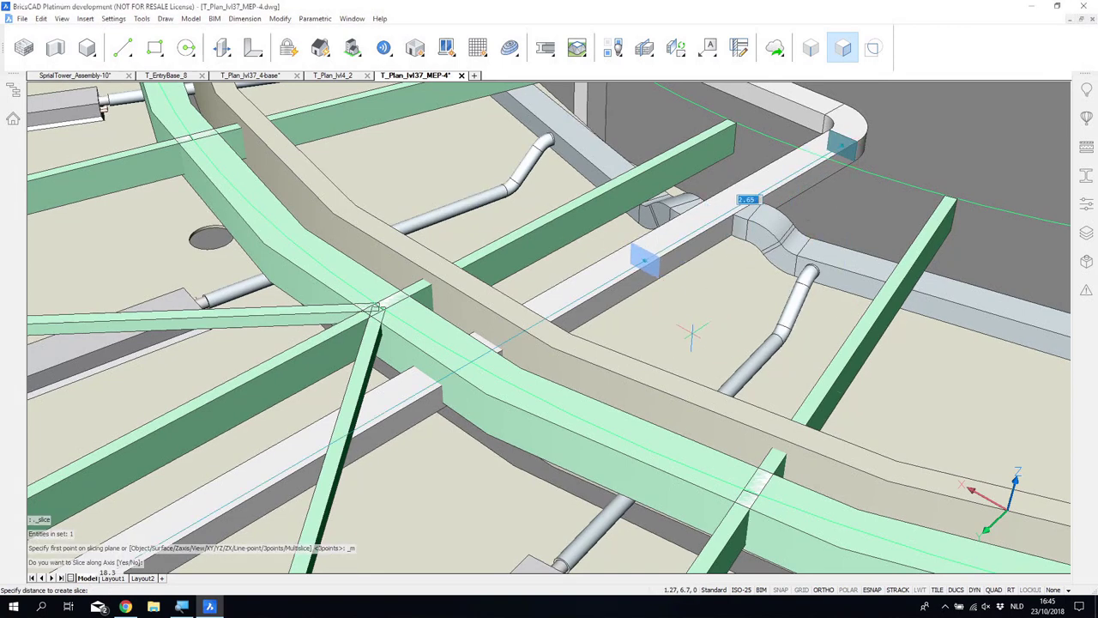
{"action": "key", "text": "Return"}
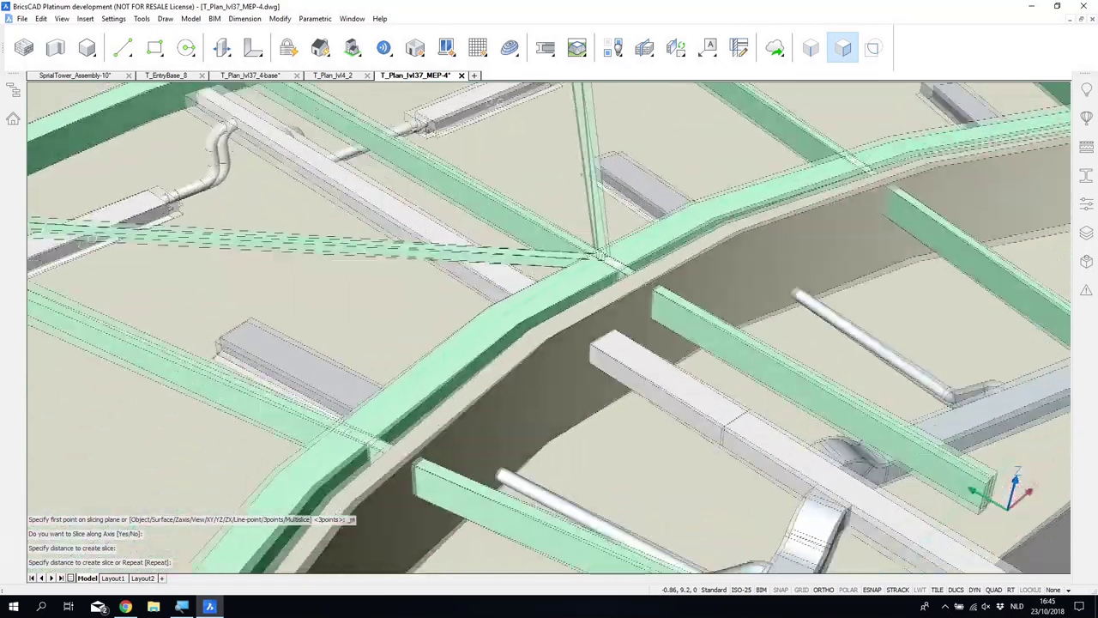
Step: Push the top face of the long sliced main duct segment down so that it passes beneath the green structural beams
{"action": "middle_click_drag", "start_coordinate": [600, 317], "coordinate": [583, 313], "text": "shift"}
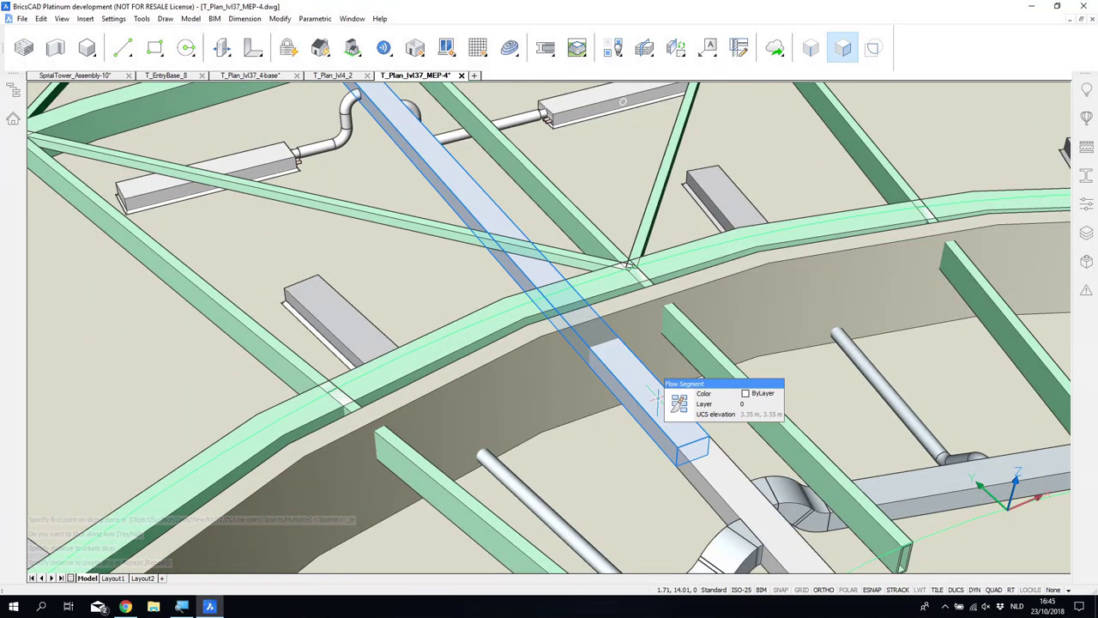
{"action": "scroll", "coordinate": [626, 388], "scroll_direction": "down", "scroll_amount": 1}
{"action": "middle_click_drag", "start_coordinate": [608, 399], "coordinate": [626, 494]}
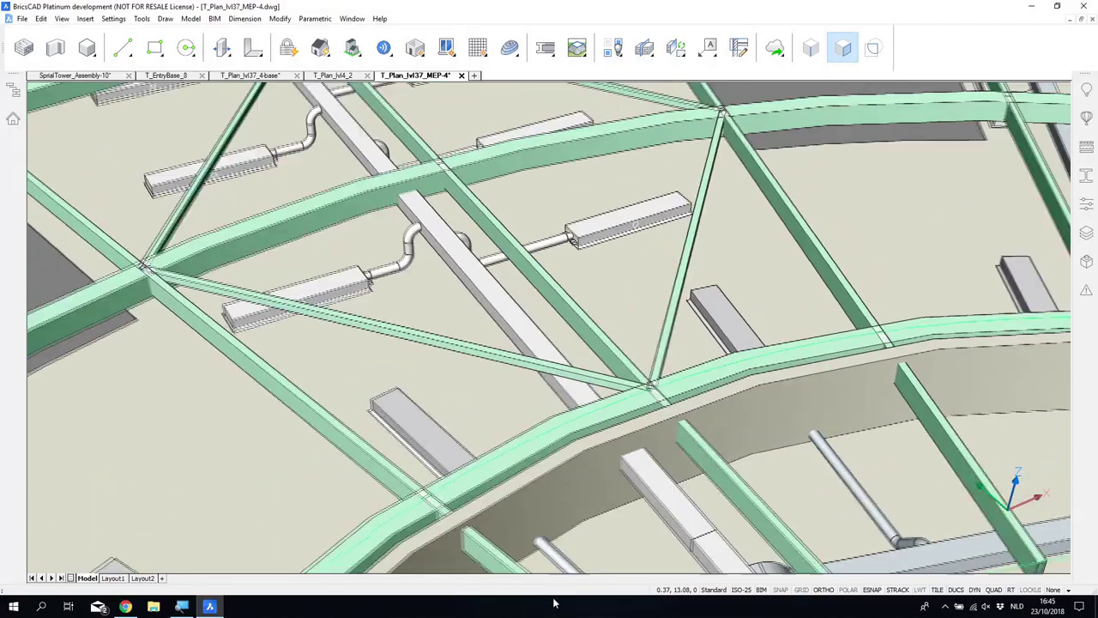
{"action": "middle_click_drag", "start_coordinate": [554, 603], "coordinate": [574, 395], "text": "shift"}
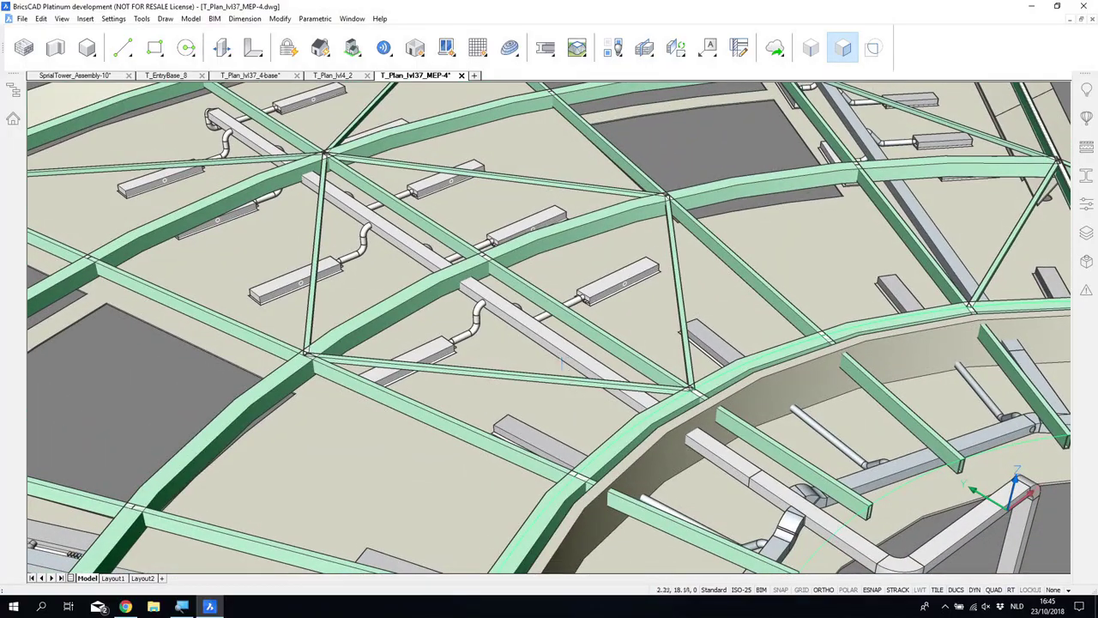
{"action": "mouse_move", "coordinate": [554, 343]}
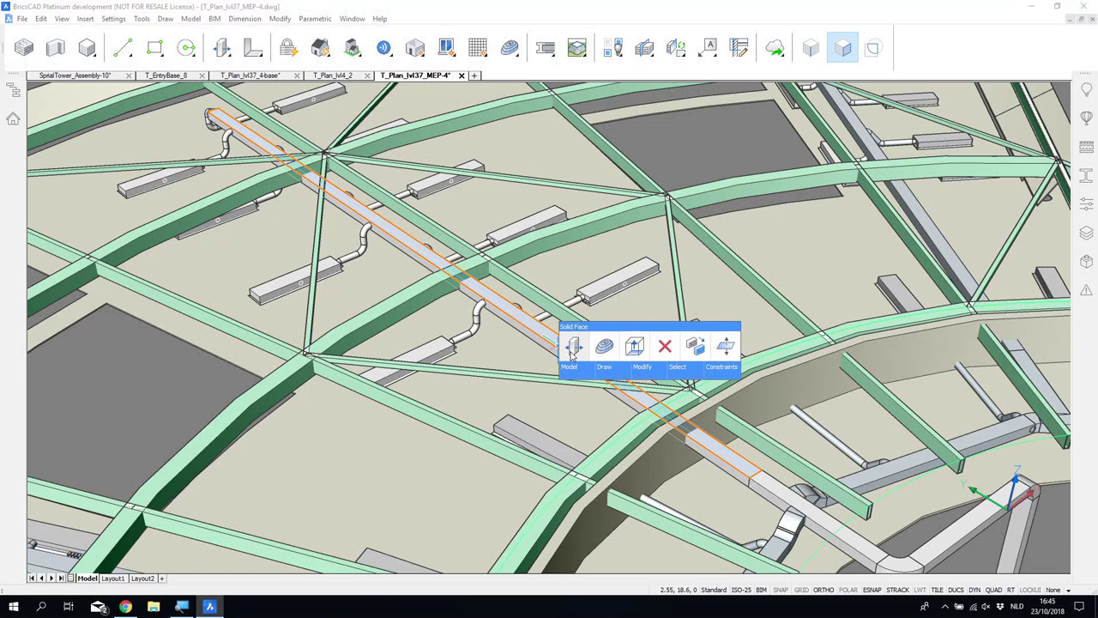
{"action": "left_click", "coordinate": [573, 350]}
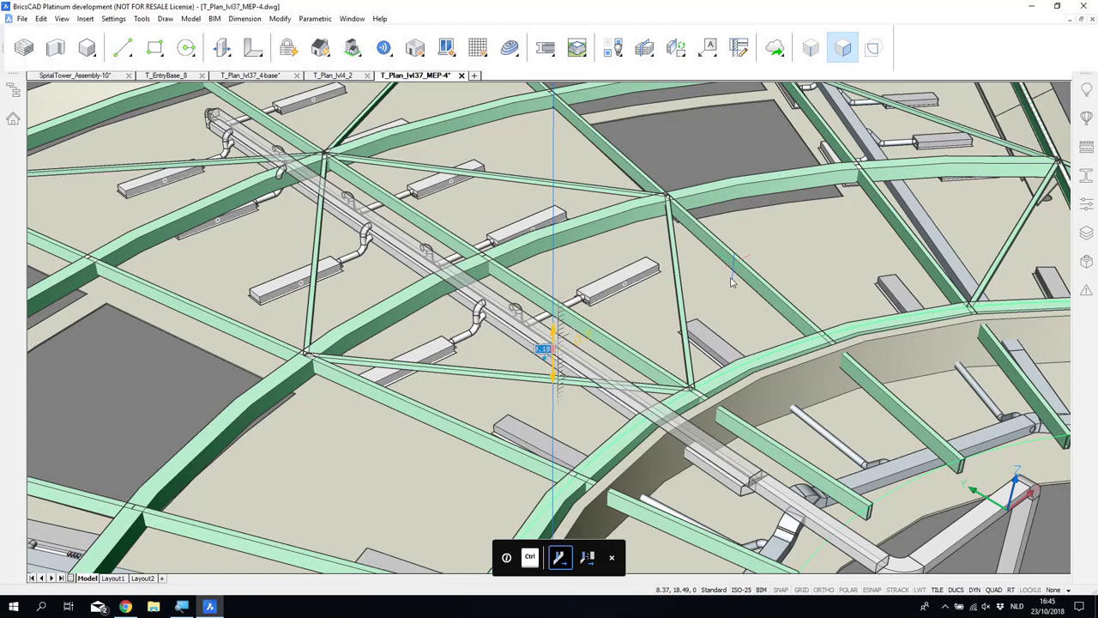
{"action": "left_click", "coordinate": [732, 281]}
{"action": "key", "text": "Escape"}
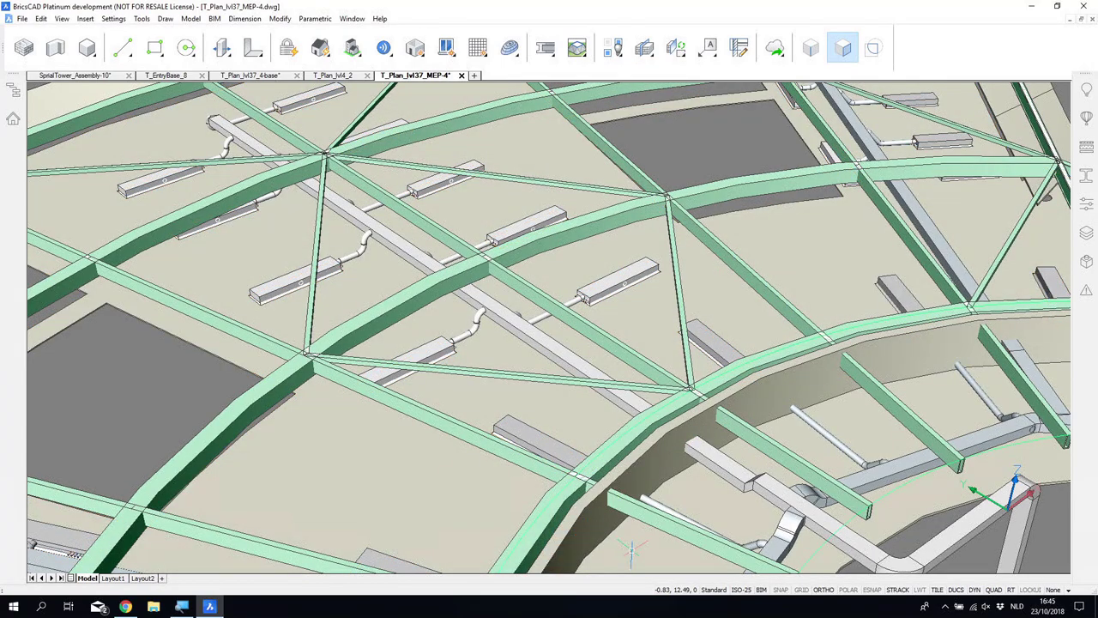
Step: Examine the lowered main duct's clearance under the curved beam and its round branch connections from close up and low angles
{"action": "middle_click_drag", "start_coordinate": [632, 550], "coordinate": [562, 550], "text": "shift"}
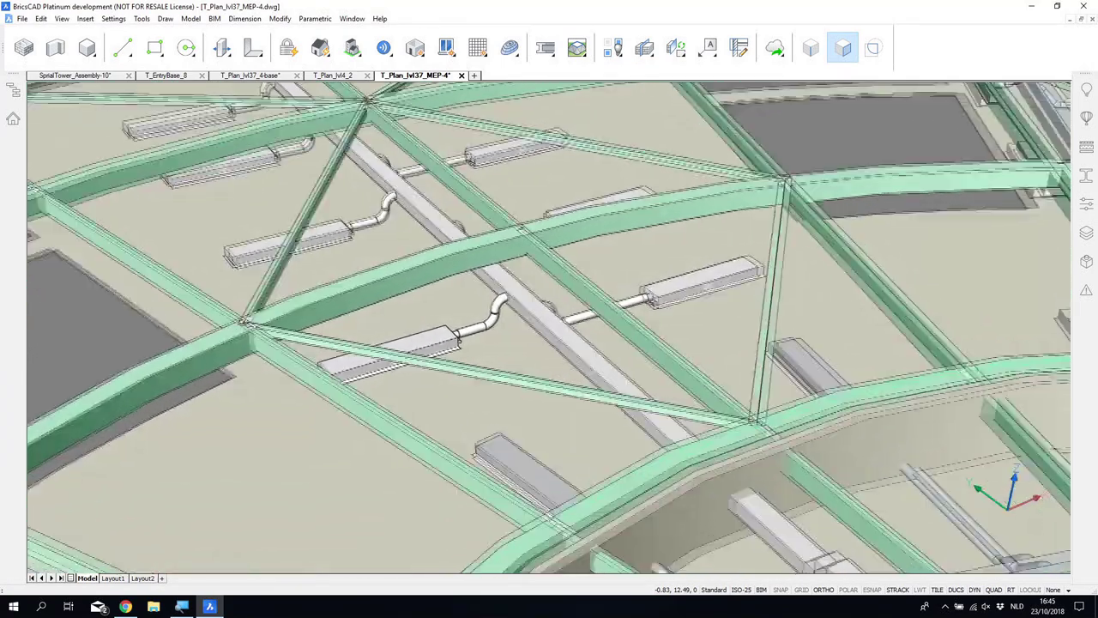
{"action": "scroll", "coordinate": [549, 264], "scroll_direction": "up", "scroll_amount": 5}
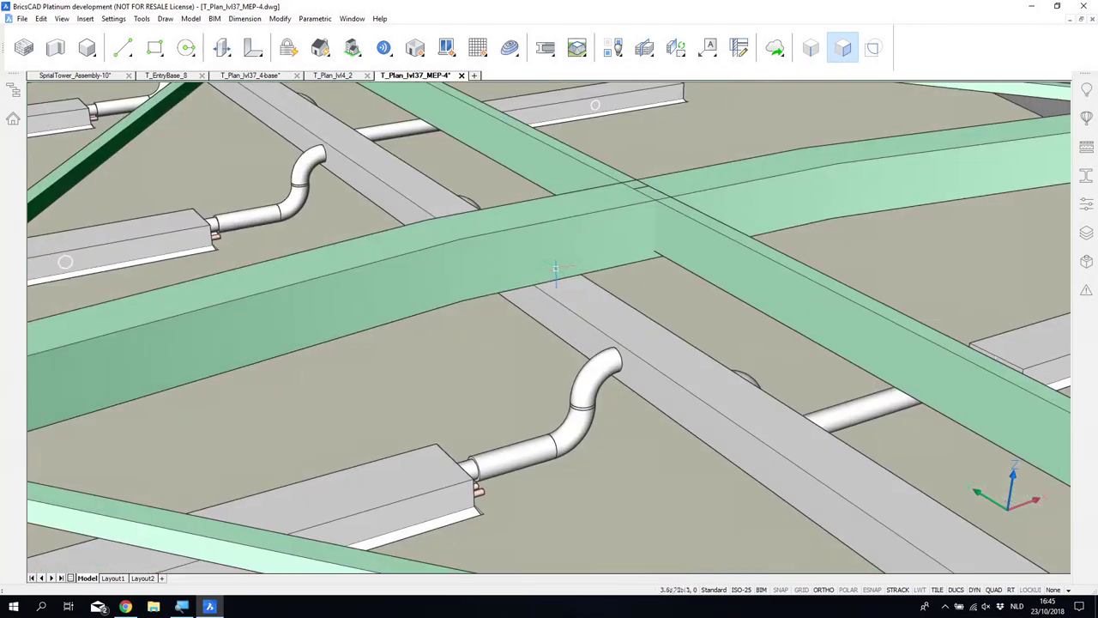
{"action": "scroll", "coordinate": [555, 267], "scroll_direction": "up", "scroll_amount": 5}
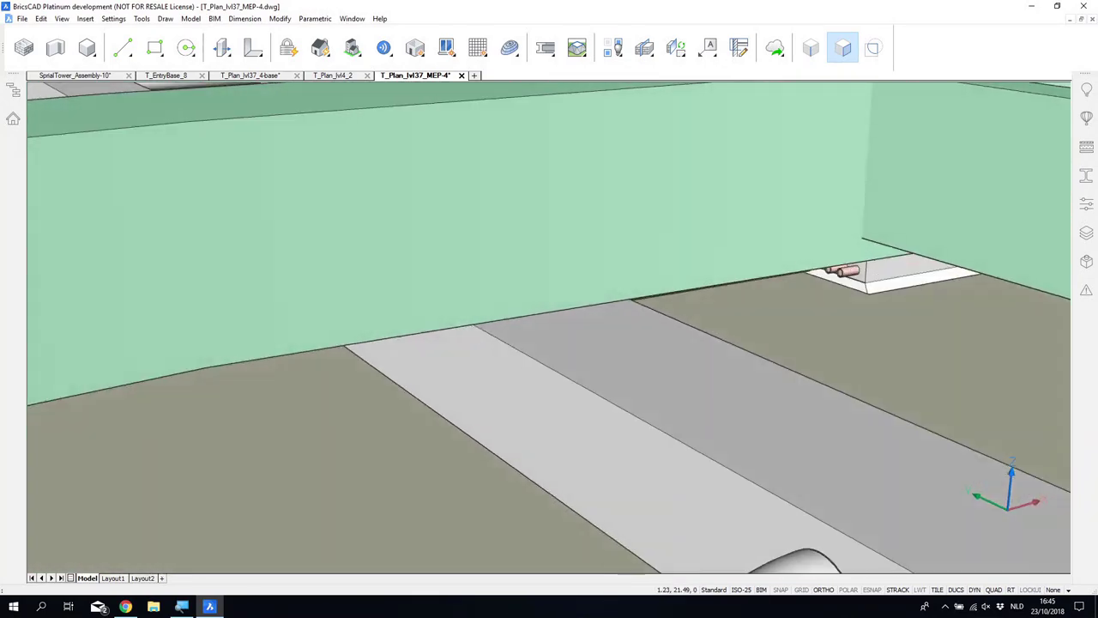
{"action": "middle_click_drag", "start_coordinate": [556, 268], "coordinate": [560, 213], "text": "shift"}
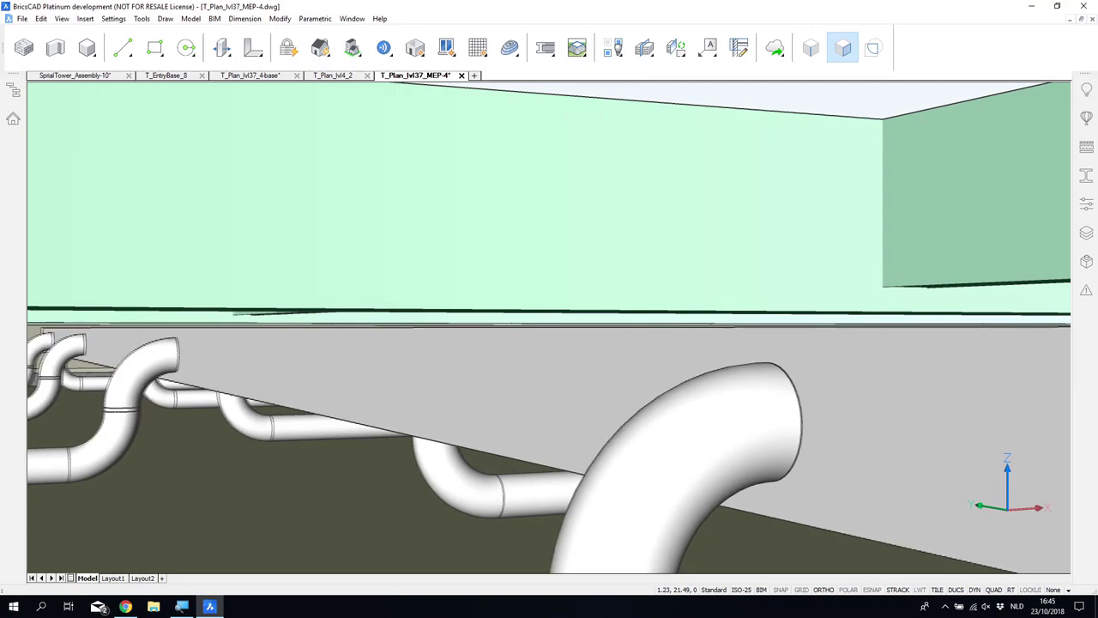
{"action": "scroll", "coordinate": [556, 268], "scroll_direction": "up", "scroll_amount": 8}
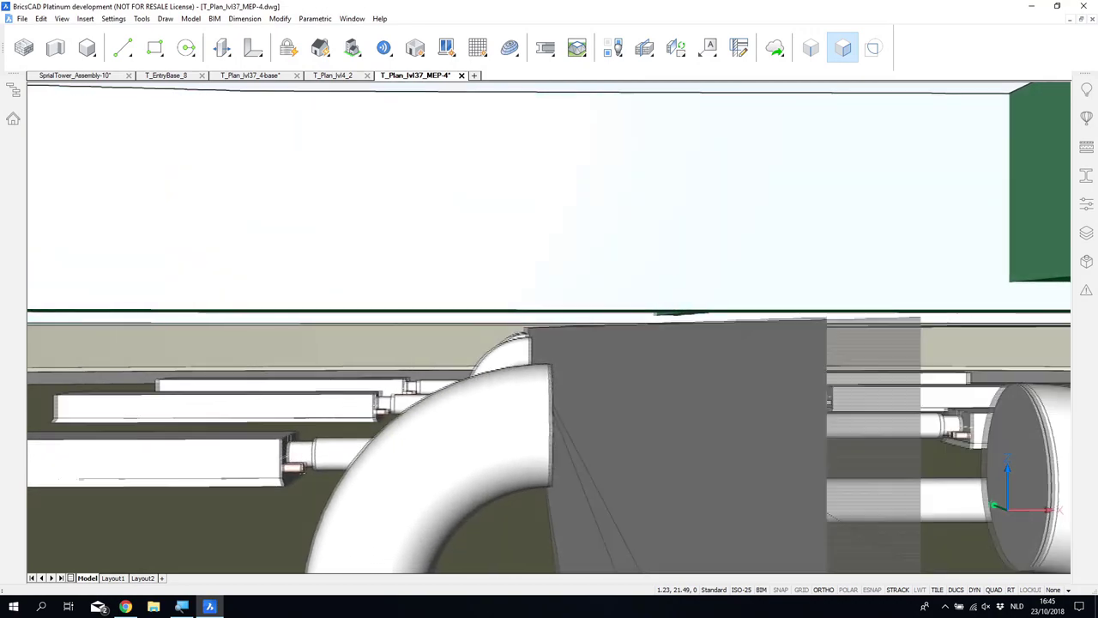
{"action": "middle_click_drag", "start_coordinate": [556, 268], "coordinate": [509, 298], "text": "shift"}
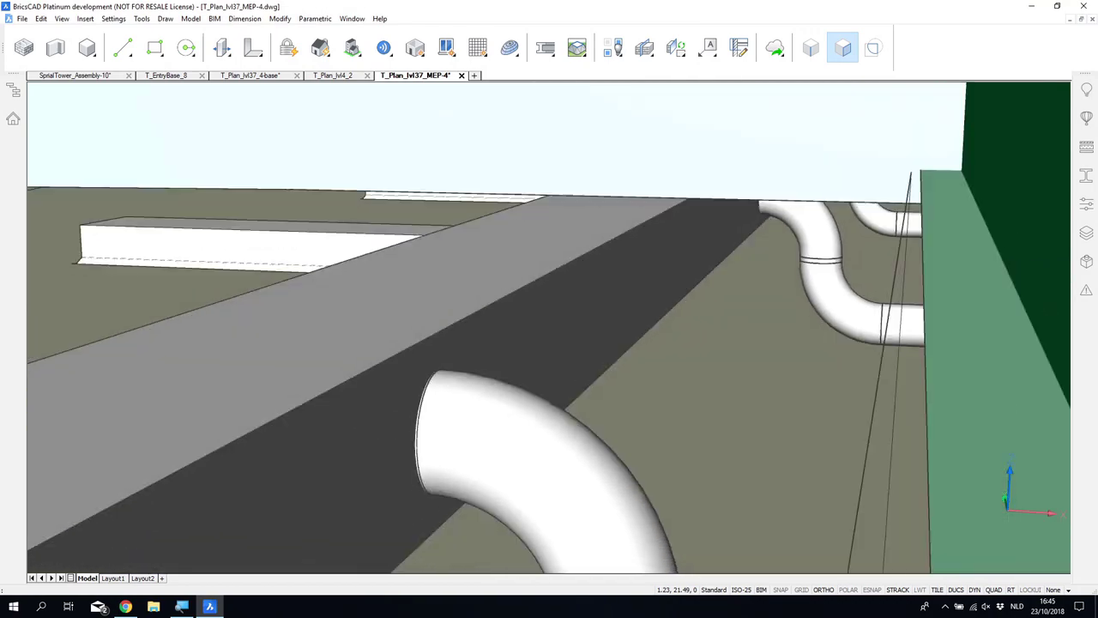
{"action": "middle_click_drag", "start_coordinate": [549, 329], "coordinate": [400, 278]}
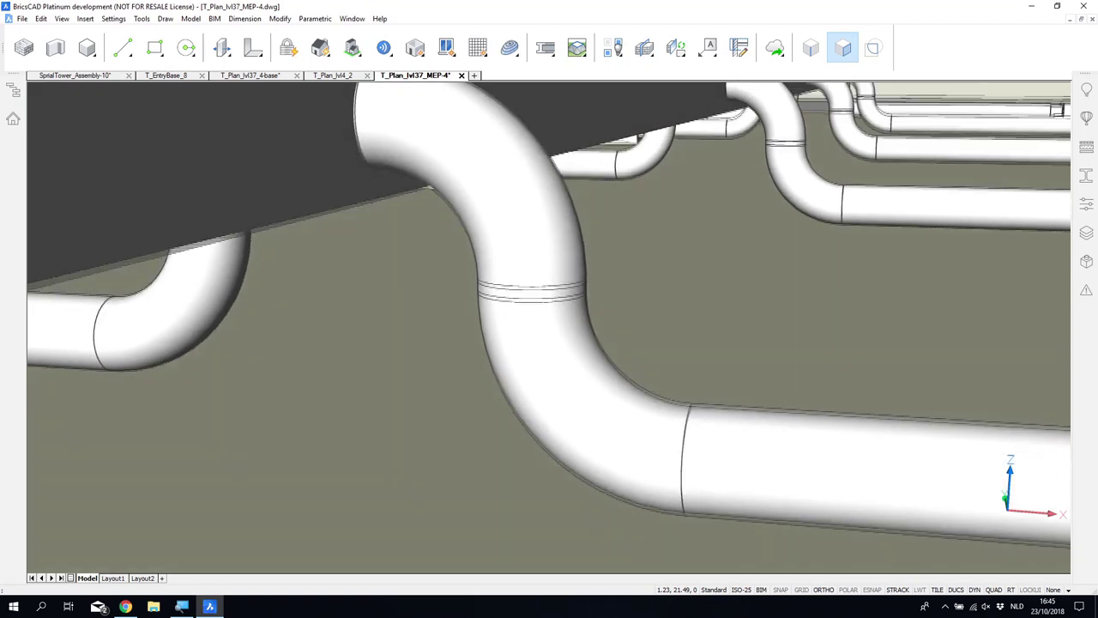
Step: Inspect the round branch bends at the main duct's side and the transition at its end, and view the whole level 37 floor
{"action": "middle_click_drag", "start_coordinate": [473, 494], "coordinate": [430, 512]}
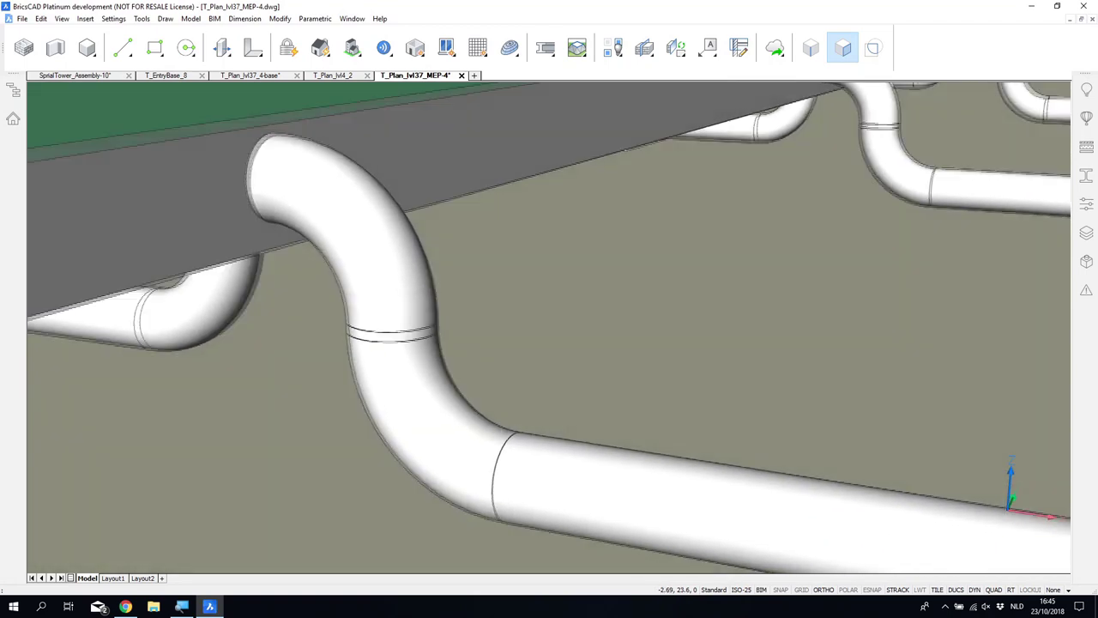
{"action": "scroll", "coordinate": [549, 326], "scroll_direction": "down", "scroll_amount": 2}
{"action": "middle_click_drag", "start_coordinate": [480, 343], "coordinate": [483, 321], "text": "shift"}
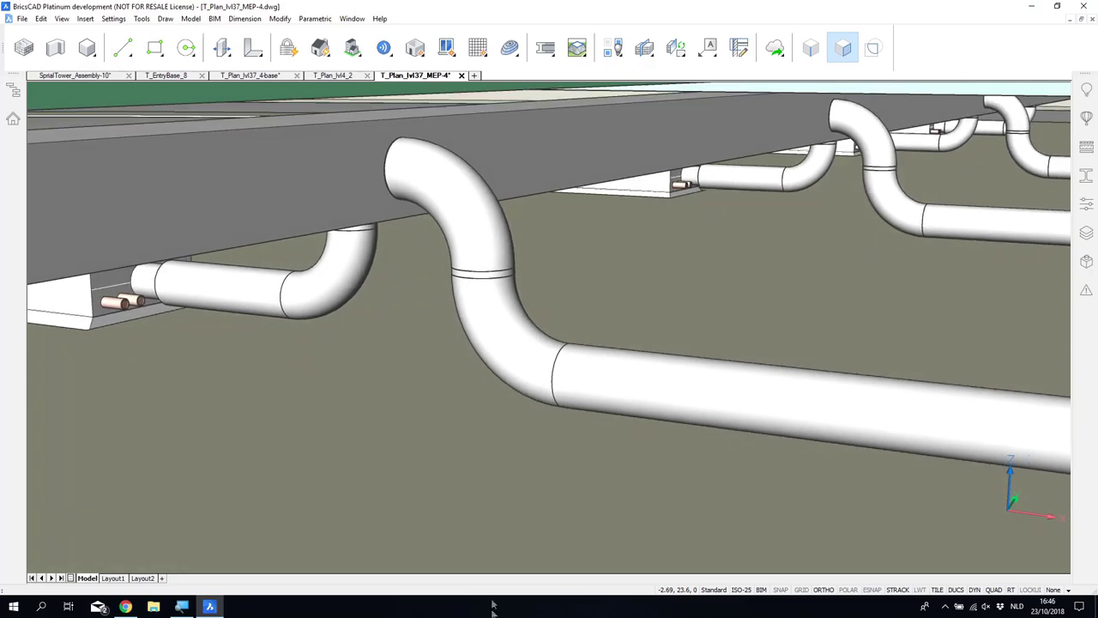
{"action": "middle_click_drag", "start_coordinate": [515, 359], "coordinate": [556, 464], "text": "shift"}
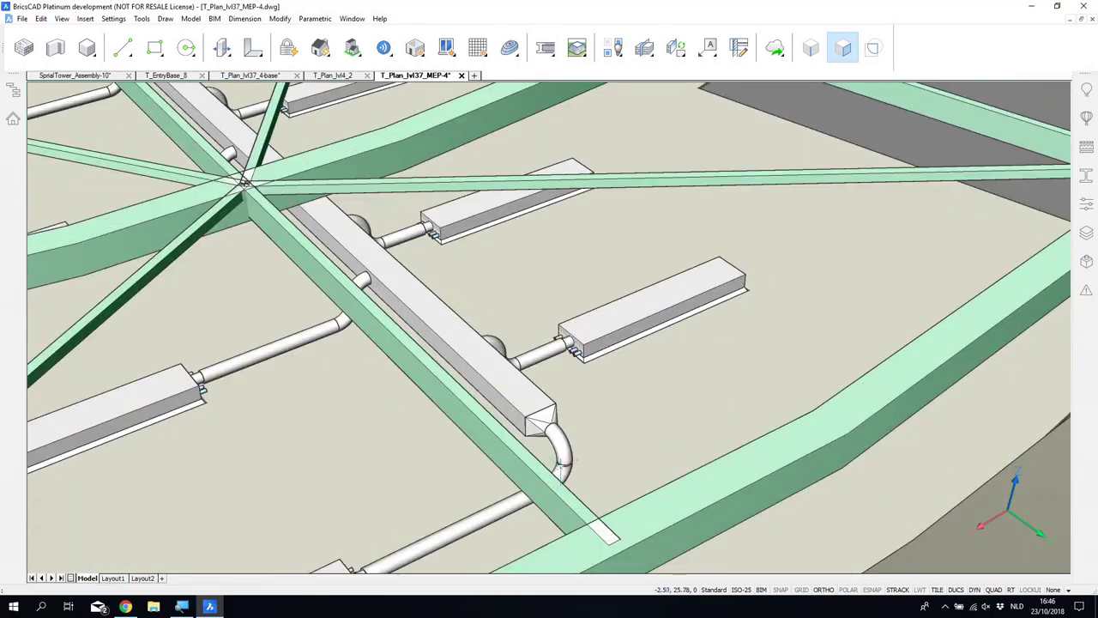
{"action": "scroll", "coordinate": [564, 463], "scroll_direction": "up", "scroll_amount": 5}
{"action": "scroll", "coordinate": [564, 463], "scroll_direction": "up", "scroll_amount": 2}
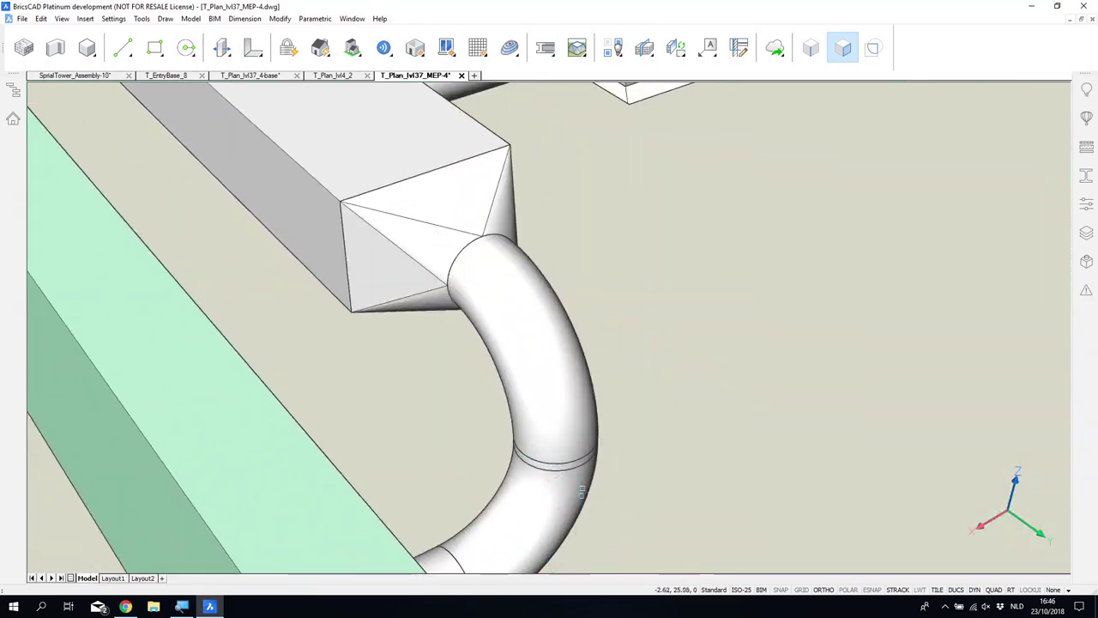
{"action": "scroll", "coordinate": [578, 269], "scroll_direction": "down", "scroll_amount": 3}
{"action": "scroll", "coordinate": [588, 505], "scroll_direction": "down", "scroll_amount": 10}
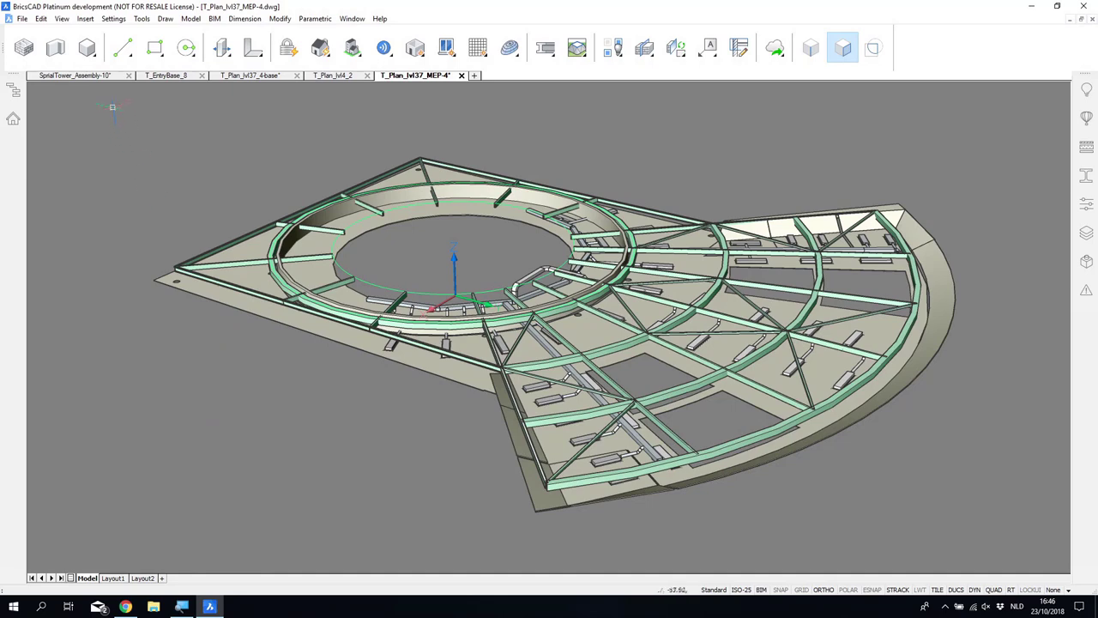
Step: Switch to the SprialTower_Assembly-10 drawing and view the tower with its surrounding terrain from a slightly higher angle
{"action": "left_click", "coordinate": [101, 76]}
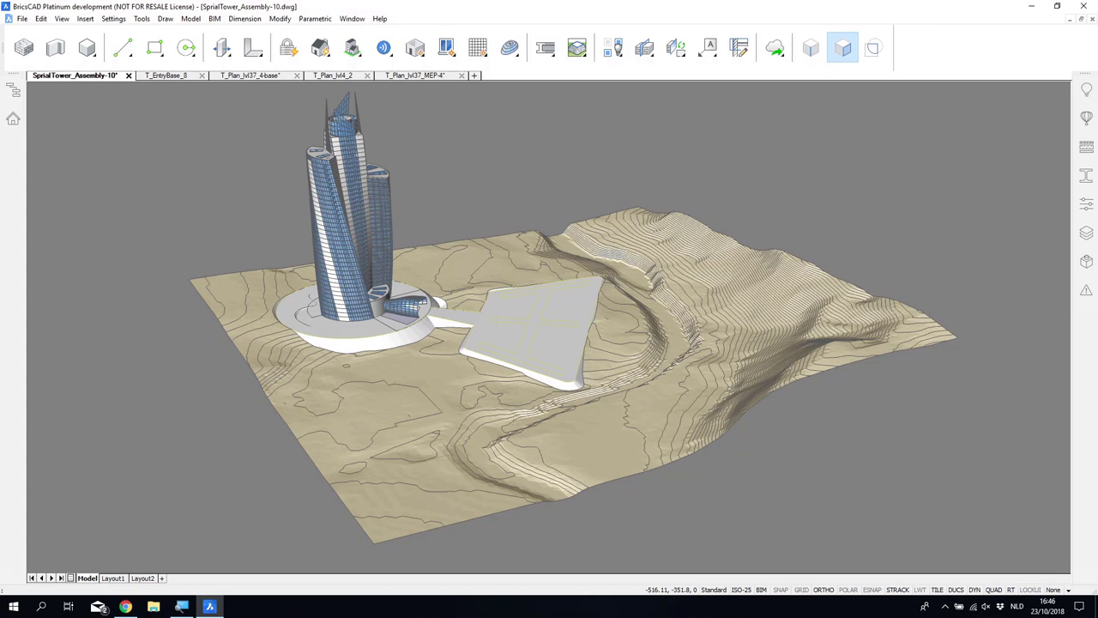
{"action": "middle_click_drag", "start_coordinate": [549, 326], "coordinate": [573, 341], "text": "shift"}
{"action": "middle_click_drag", "start_coordinate": [870, 173], "coordinate": [889, 181], "text": "shift"}
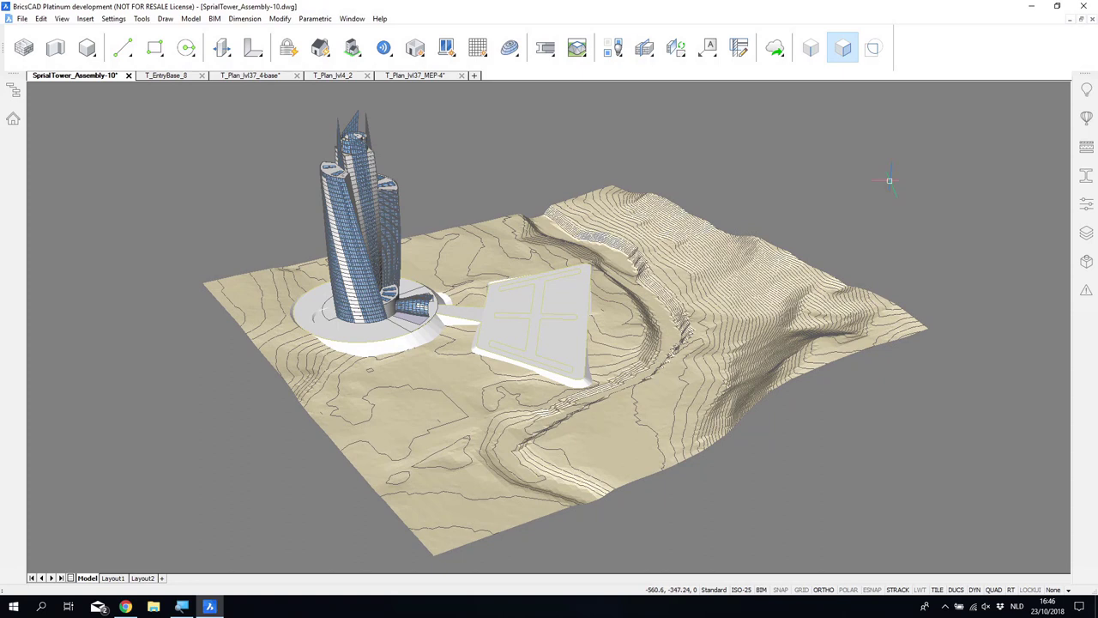